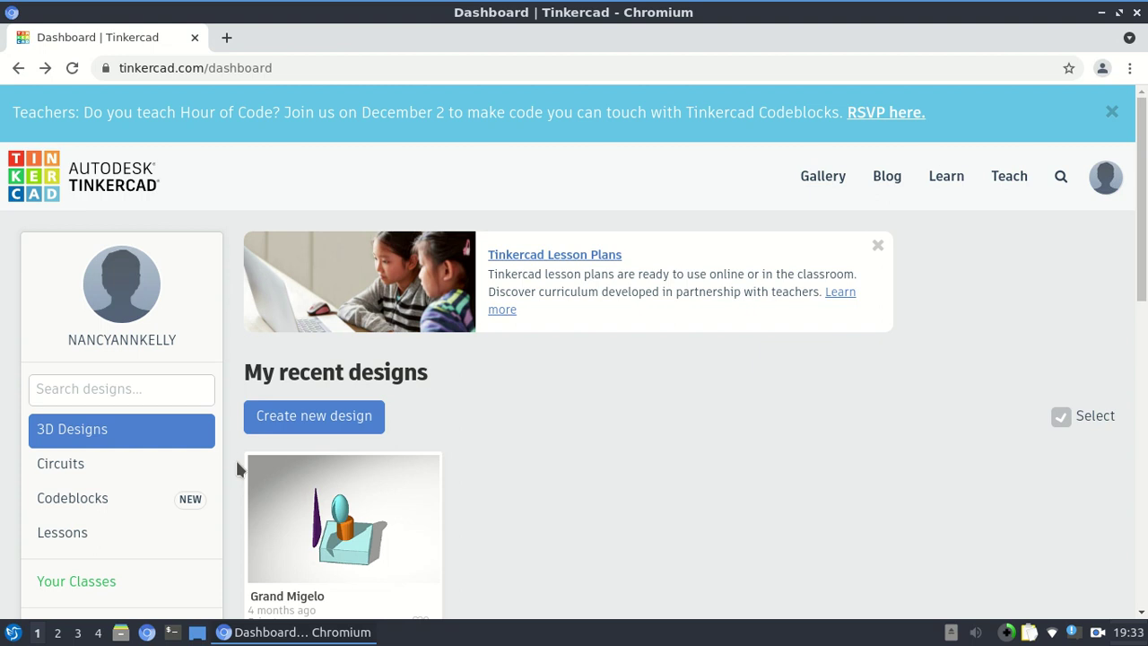
- From the dashboard's Circuits list, create the new blank circuit design 'Shiny Stantia'
click(96, 473)
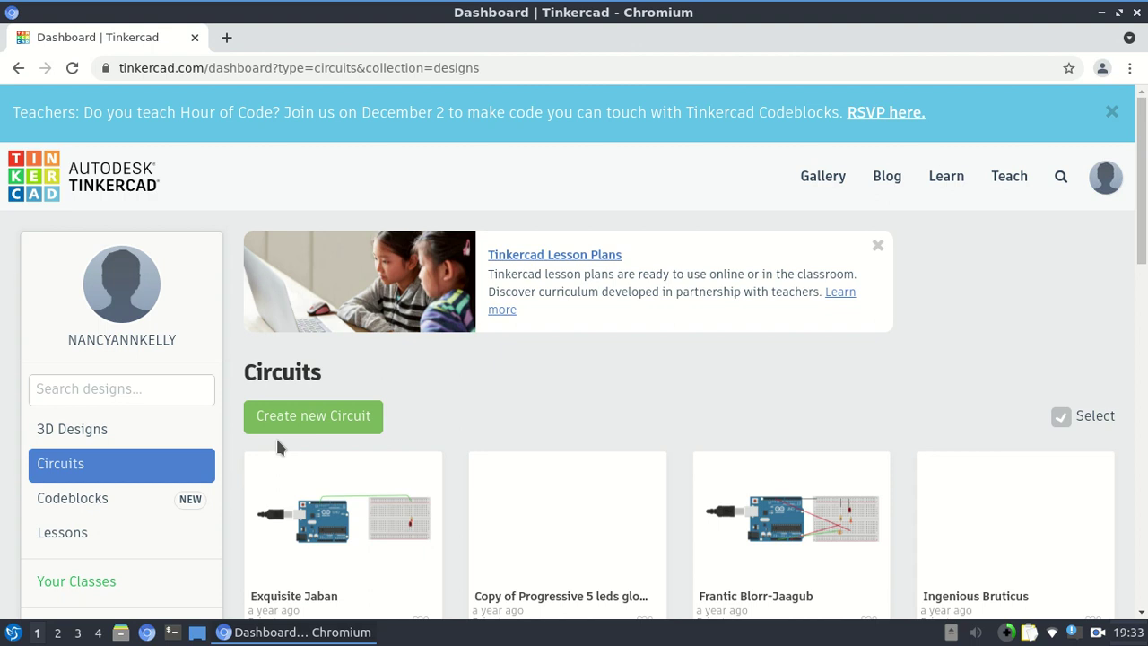
click(308, 429)
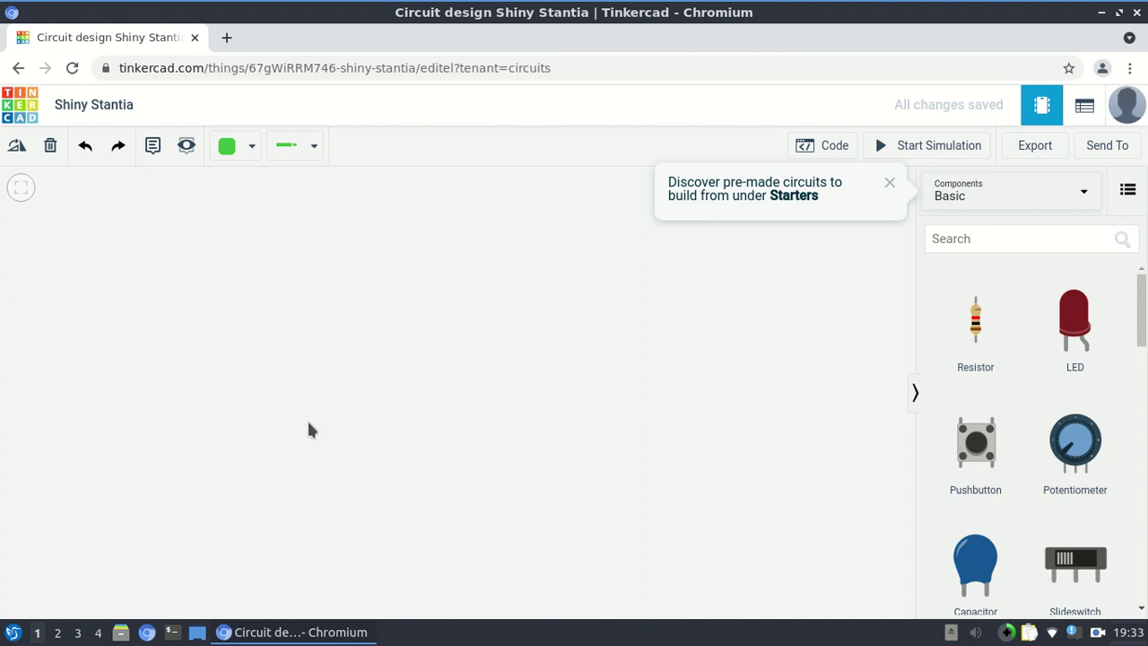
- Dismiss the 'Discover pre-made circuits' tip and scroll the components panel
click(889, 186)
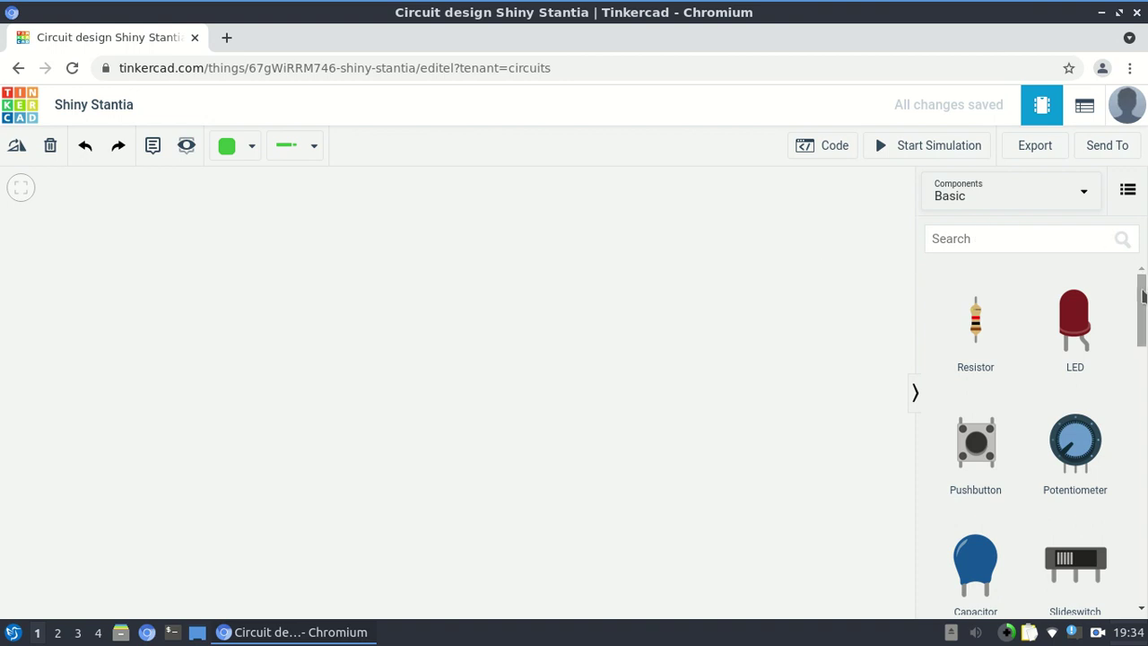
drag(1143, 296, 1070, 264)
- Search 'arduino' and place an Arduino Uno R3 on the left of the canvas
click(1027, 233)
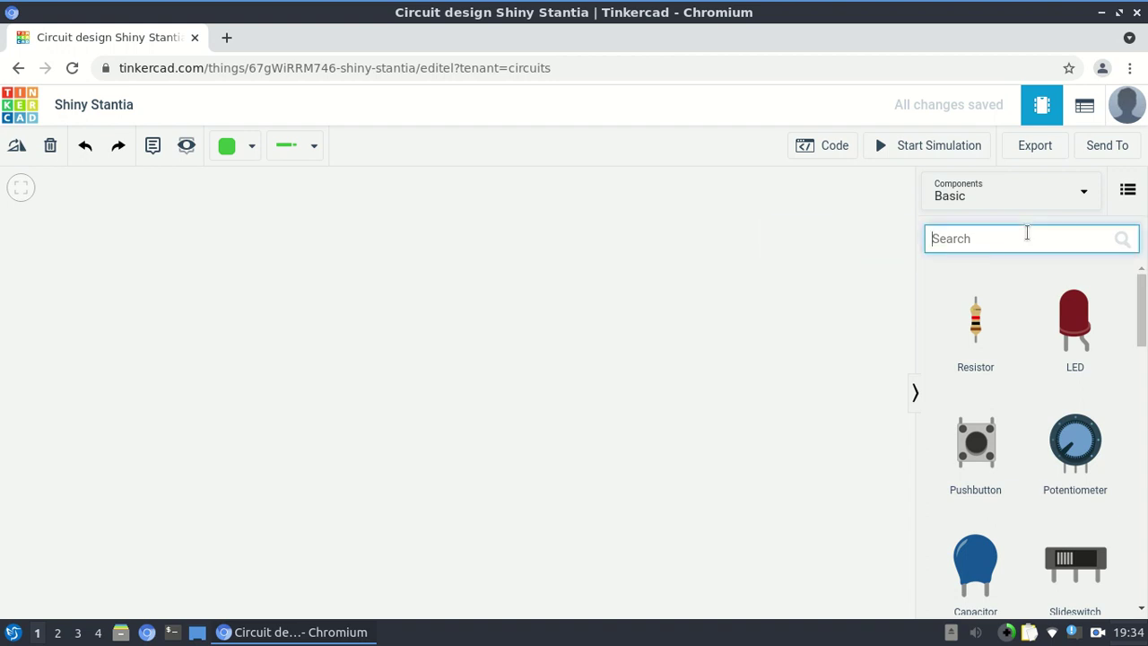
text(arduino)
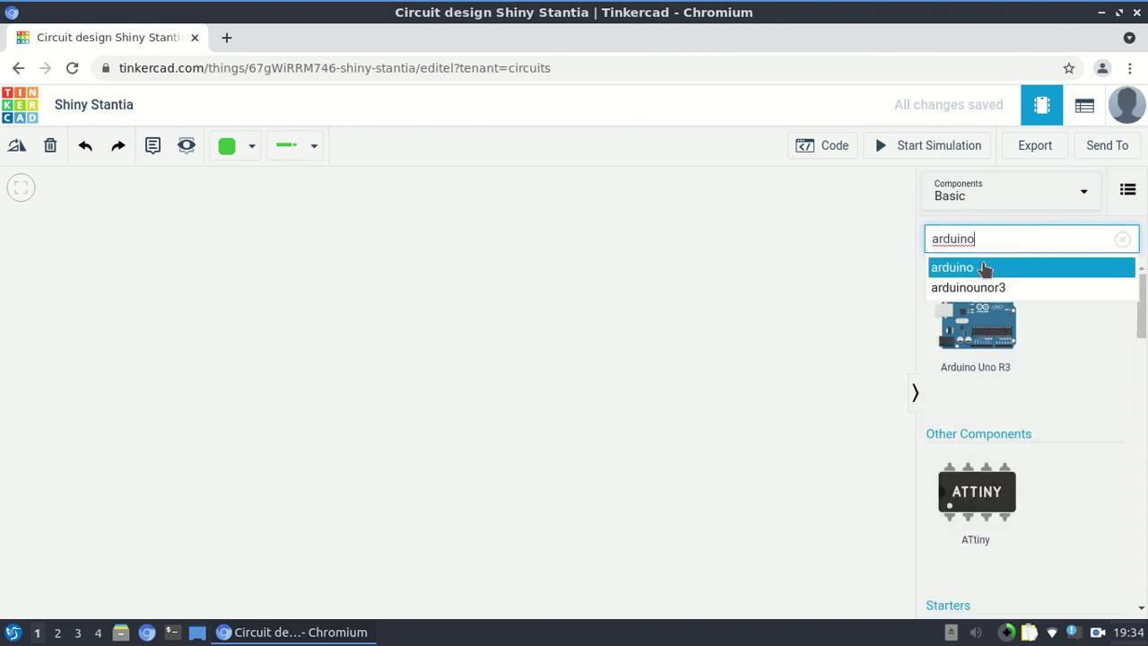
click(985, 269)
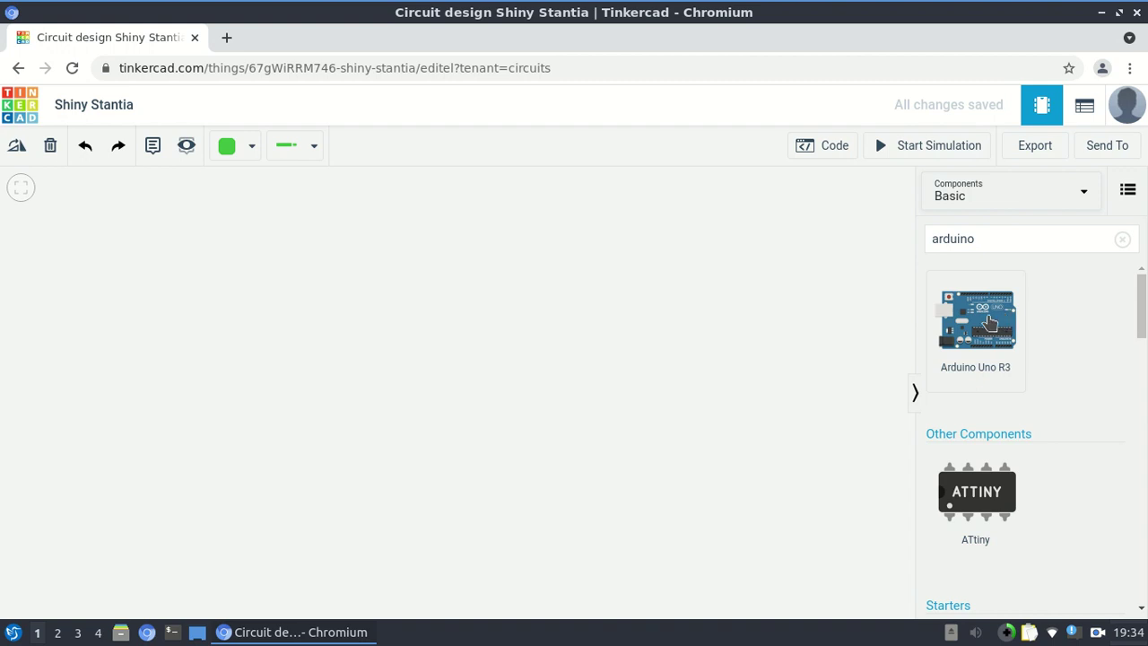
mouse_move(927, 349)
mouse_down()
mouse_move(621, 372)
mouse_move(579, 368)
mouse_move(549, 336)
mouse_move(471, 384)
mouse_move(416, 384)
mouse_move(374, 359)
mouse_move(296, 393)
mouse_move(256, 390)
mouse_move(236, 376)
mouse_move(292, 287)
mouse_move(258, 430)
mouse_move(226, 349)
mouse_move(279, 360)
mouse_move(231, 406)
mouse_move(207, 360)
mouse_move(235, 384)
mouse_move(199, 387)
mouse_move(221, 379)
mouse_move(216, 391)
mouse_up()
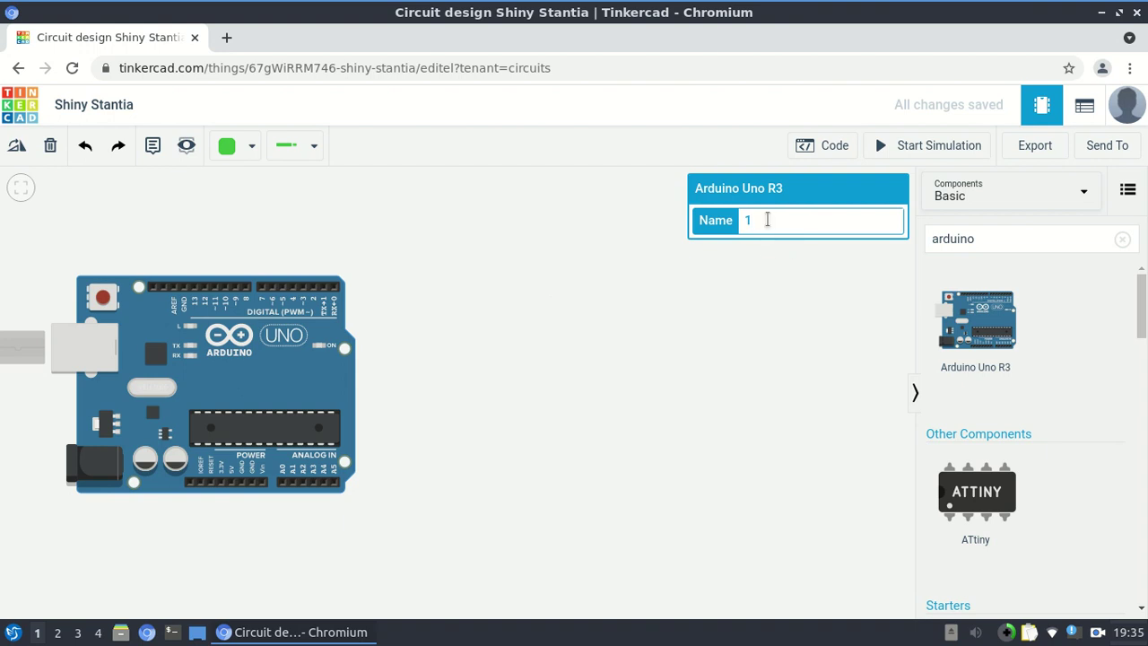
- Rename the Arduino board to Ard1
key(BackSpace)
text(Ard1)
click(742, 276)
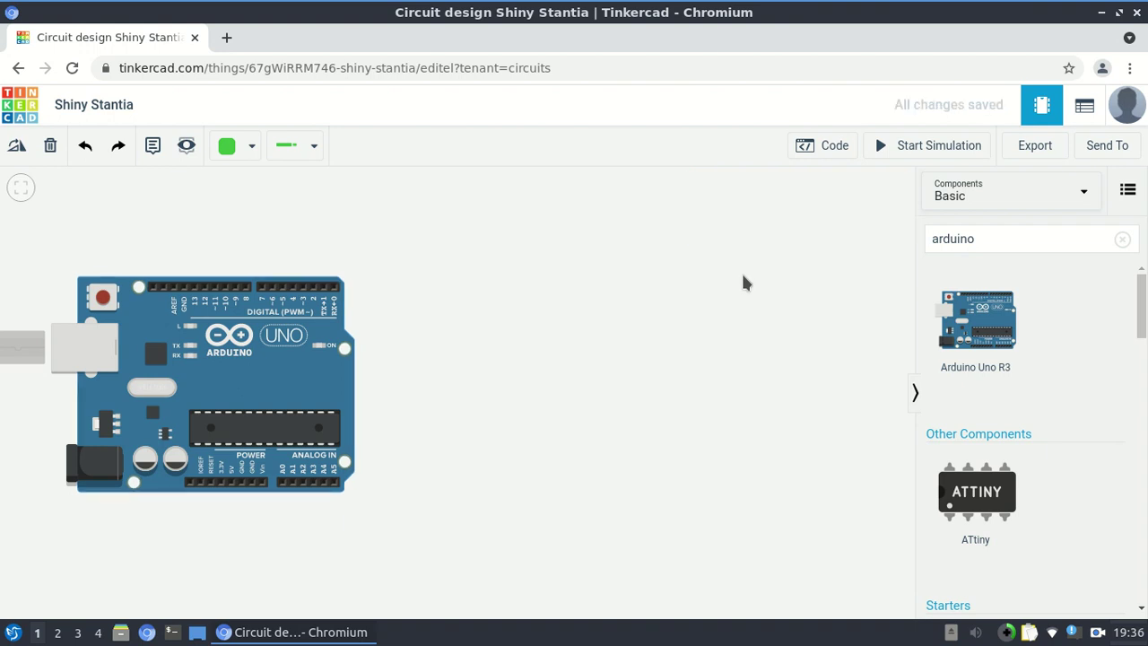
- Search for breadboard and place a Breadboard Small to the right of the Arduino
click(991, 237)
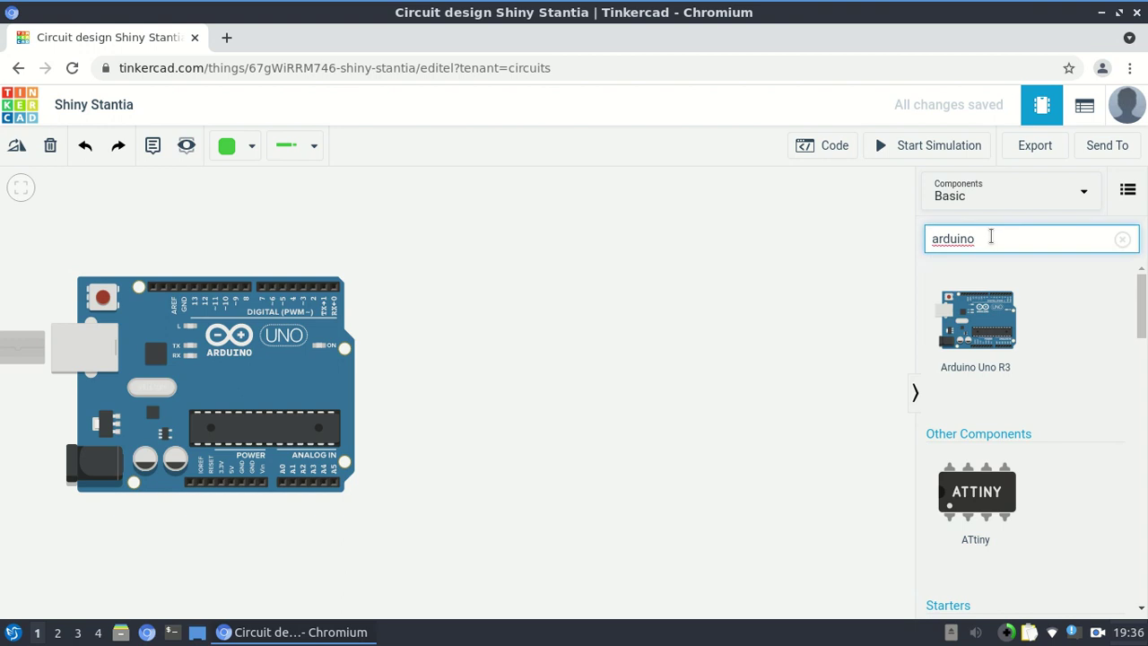
key(BackSpace)
key(BackSpace)
key(BackSpace)
key(BackSpace)
key(BackSpace)
key(BackSpace)
key(BackSpace)
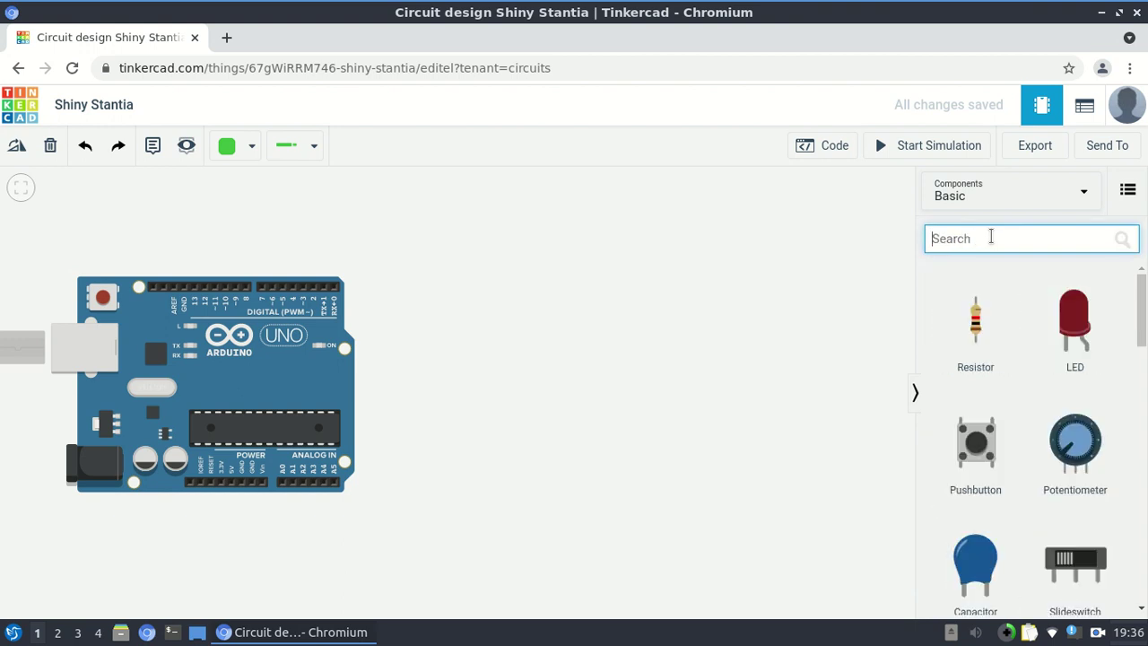
text(b)
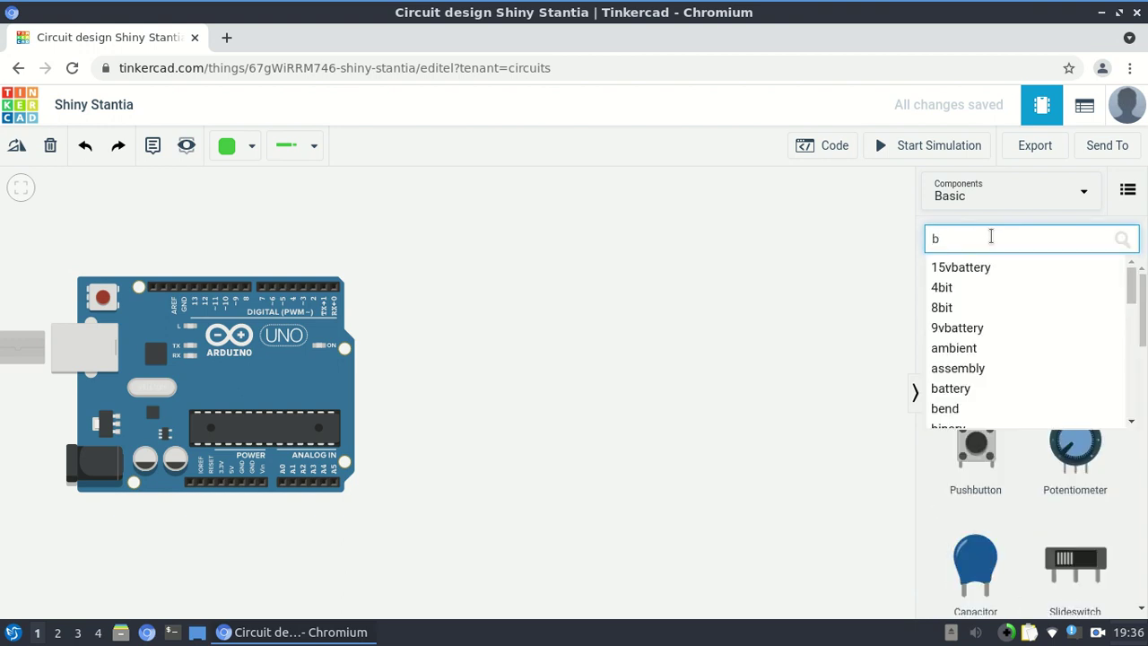
text(r)
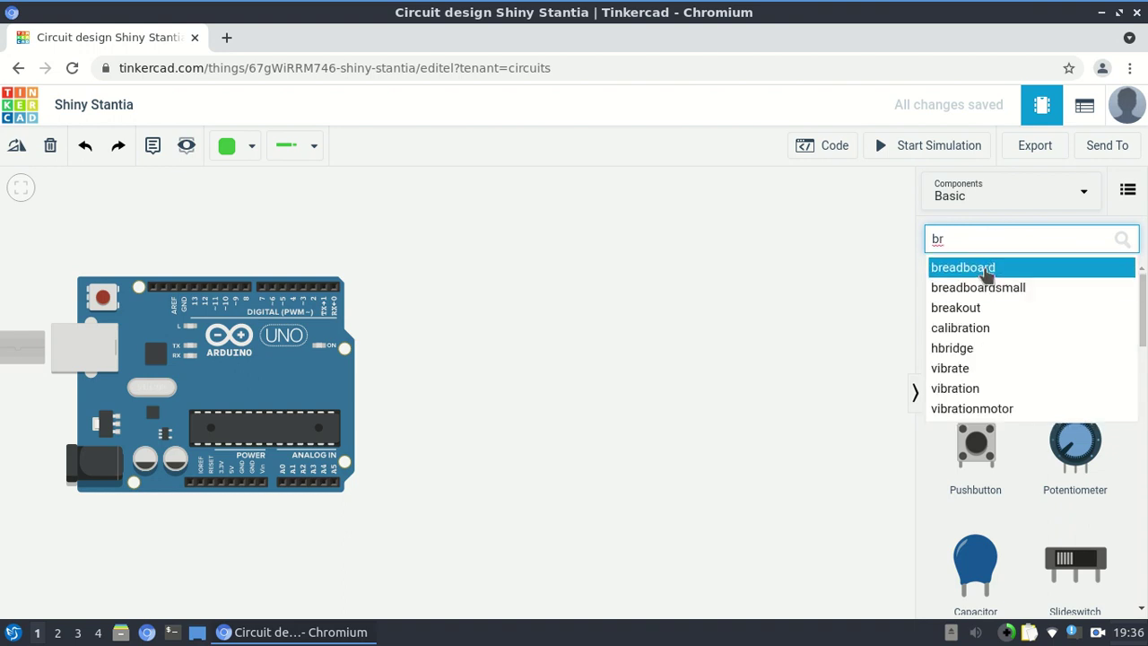
click(987, 271)
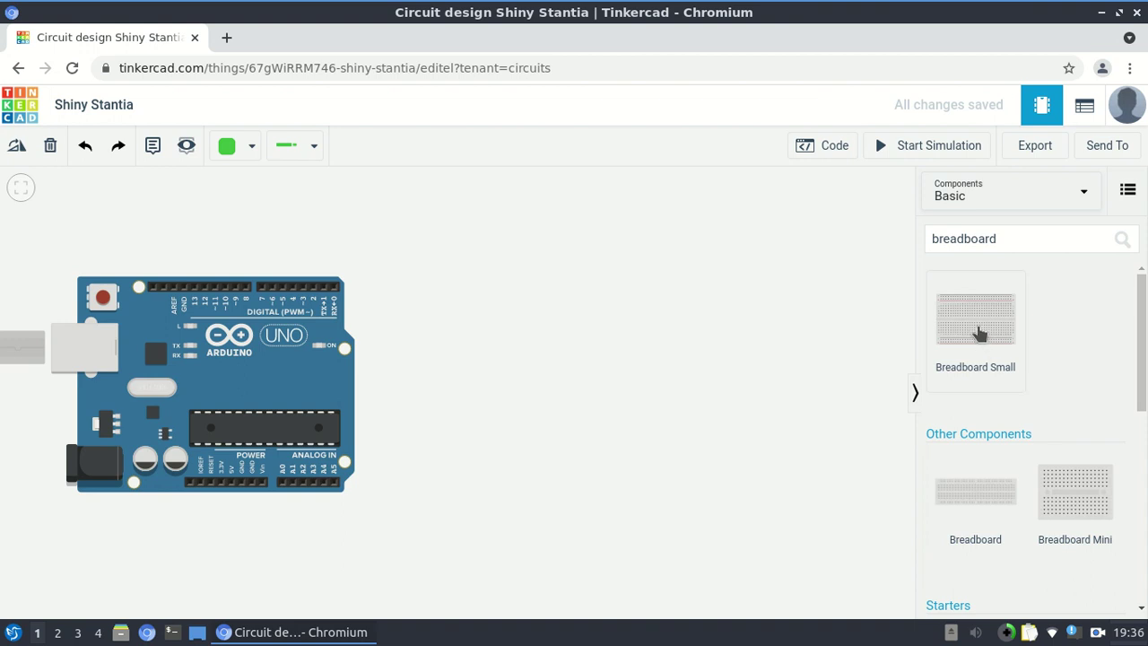
drag(979, 332, 613, 398)
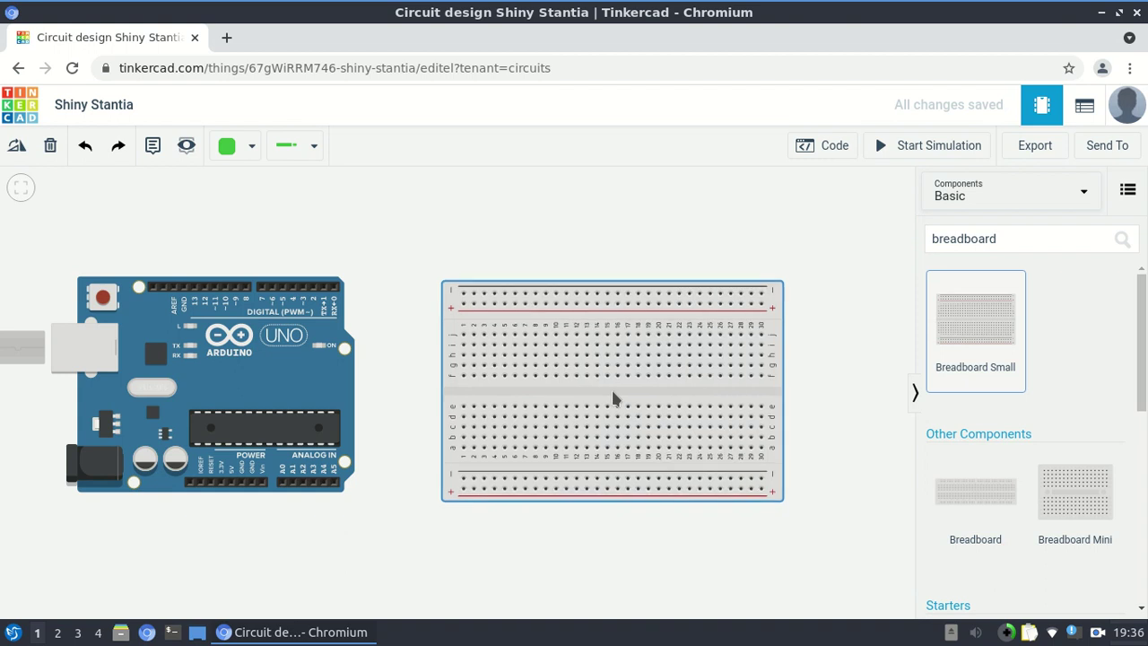
drag(614, 398, 615, 397)
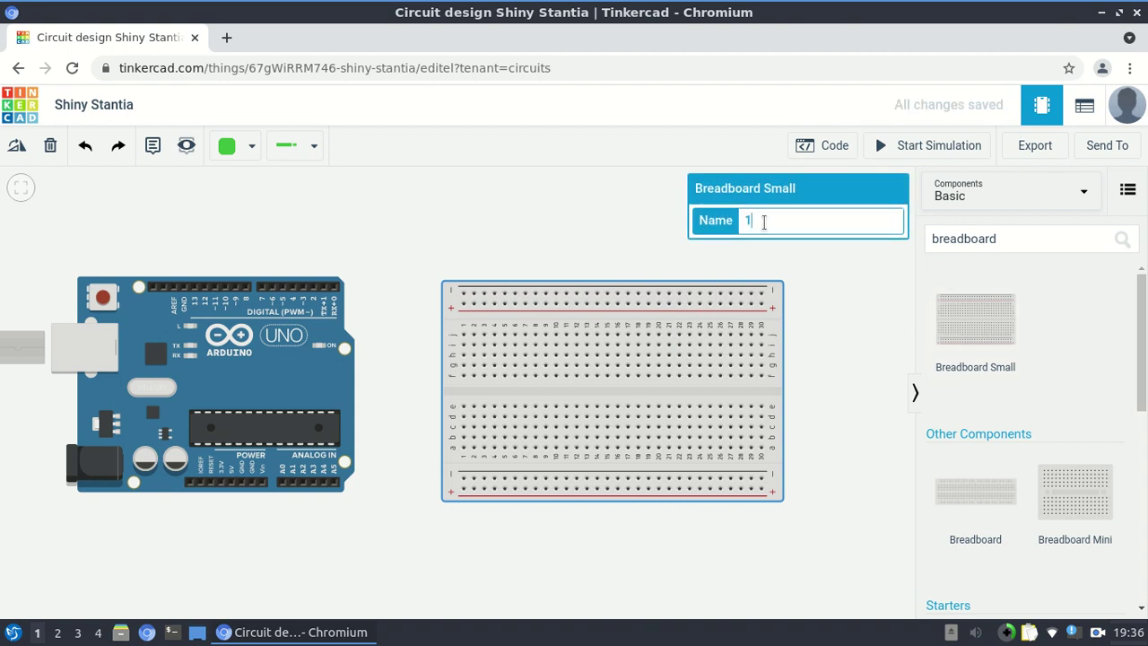
- Rename the breadboard to BB
key(BackSpace)
text(BB)
click(839, 296)
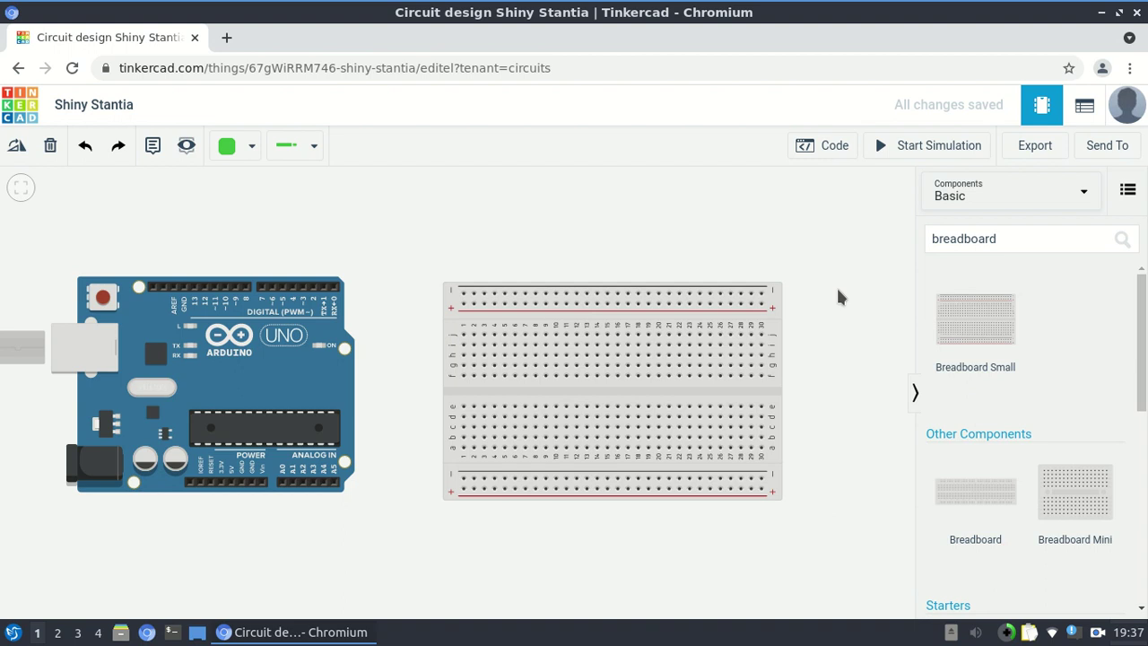
- Search 'resistor' and plug a resistor into the left end of the breadboard's lower half
click(1020, 239)
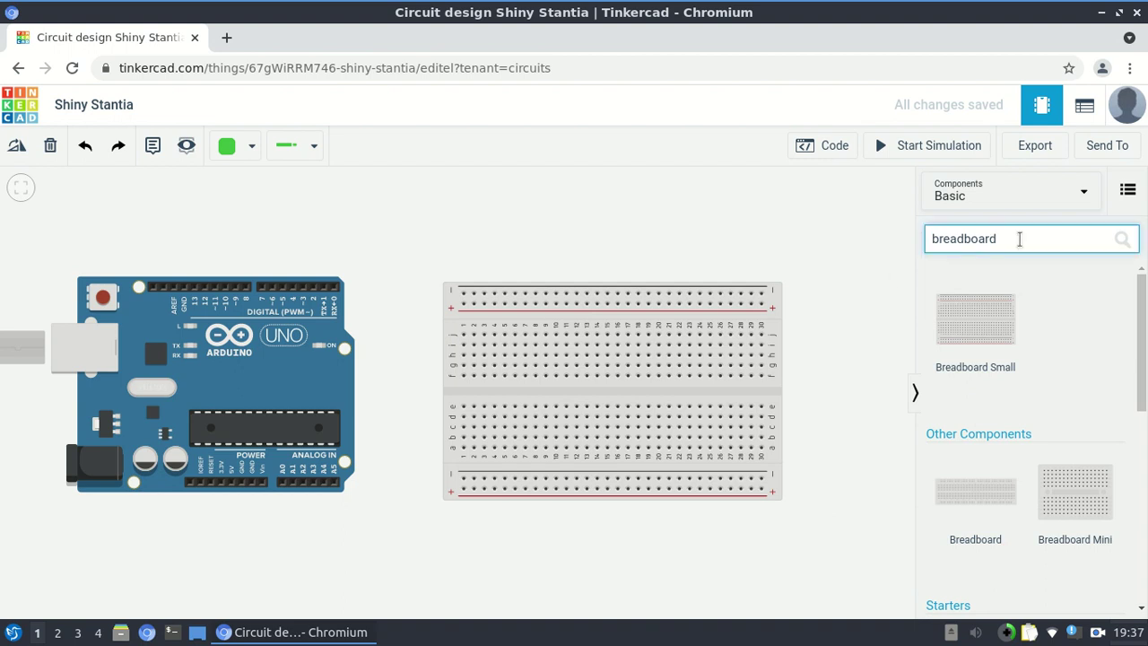
key(BackSpace)
key(BackSpace)
key(BackSpace)
key(BackSpace)
key(BackSpace)
key(BackSpace)
key(BackSpace)
key(BackSpace)
key(BackSpace)
key(BackSpace)
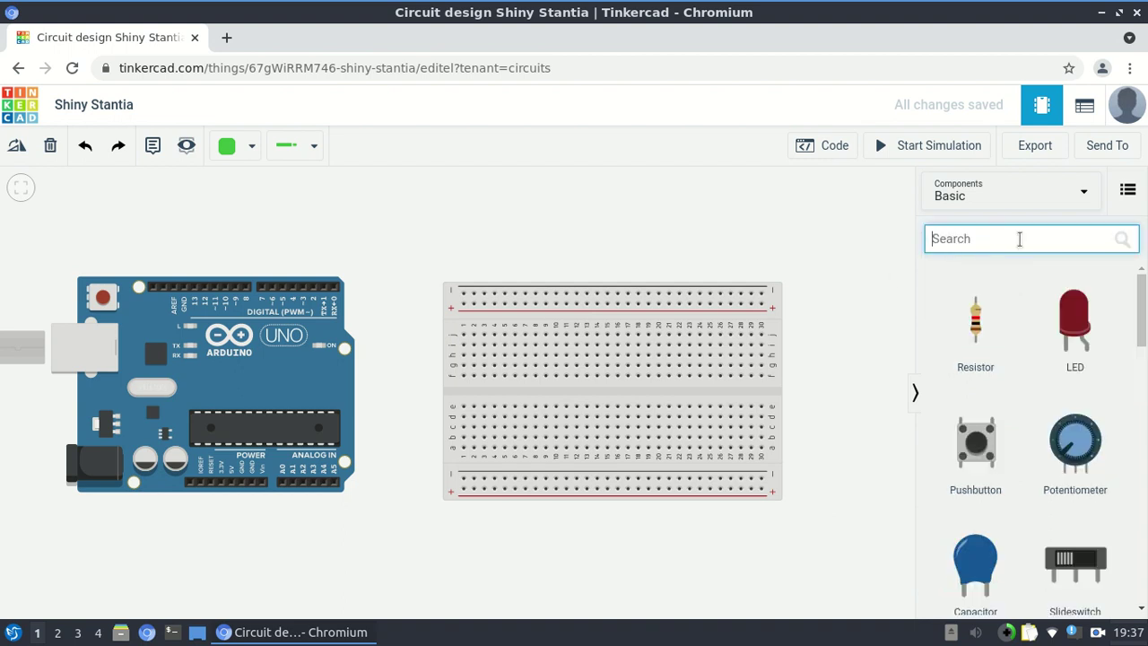
text(resist)
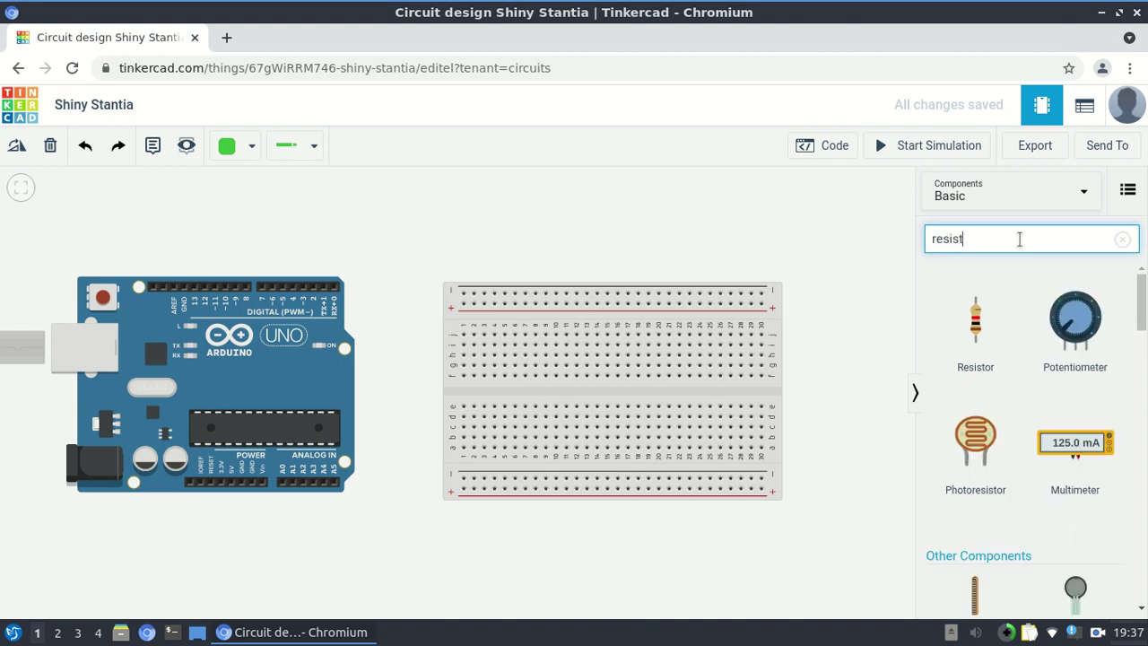
text(or)
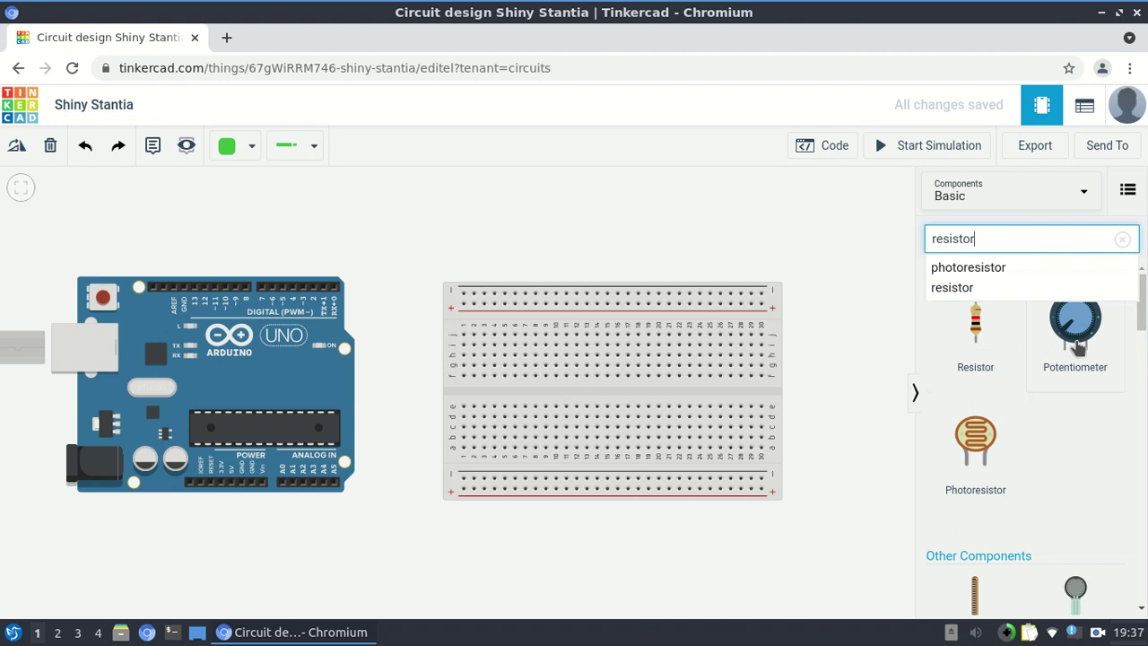
click(980, 337)
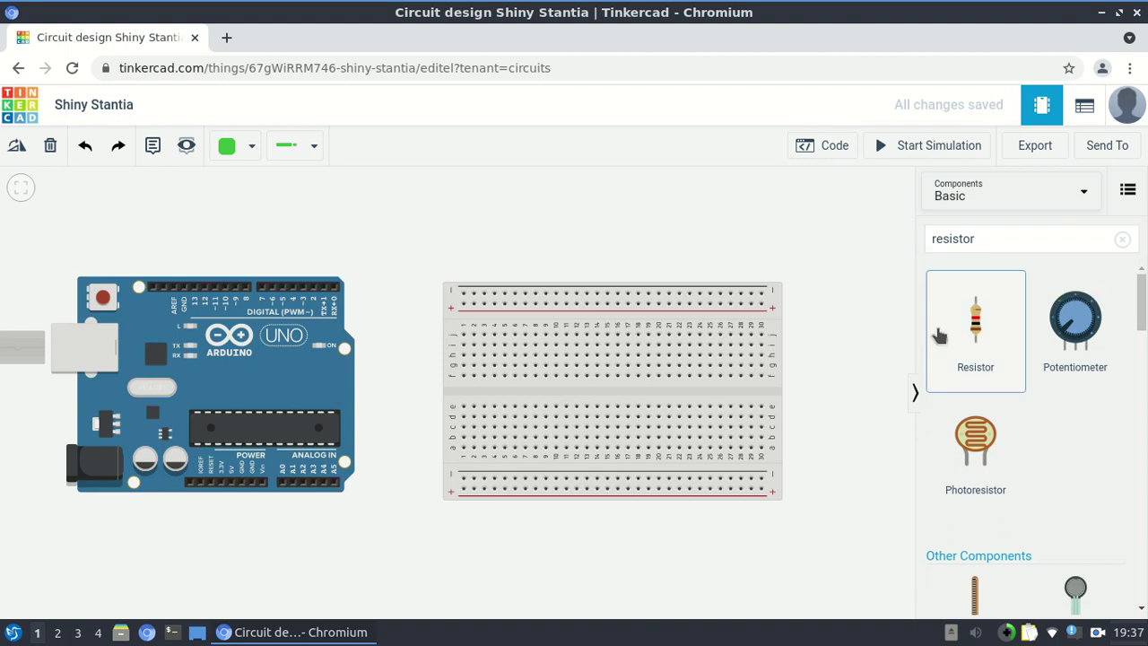
drag(924, 335, 467, 447)
drag(466, 445, 464, 444)
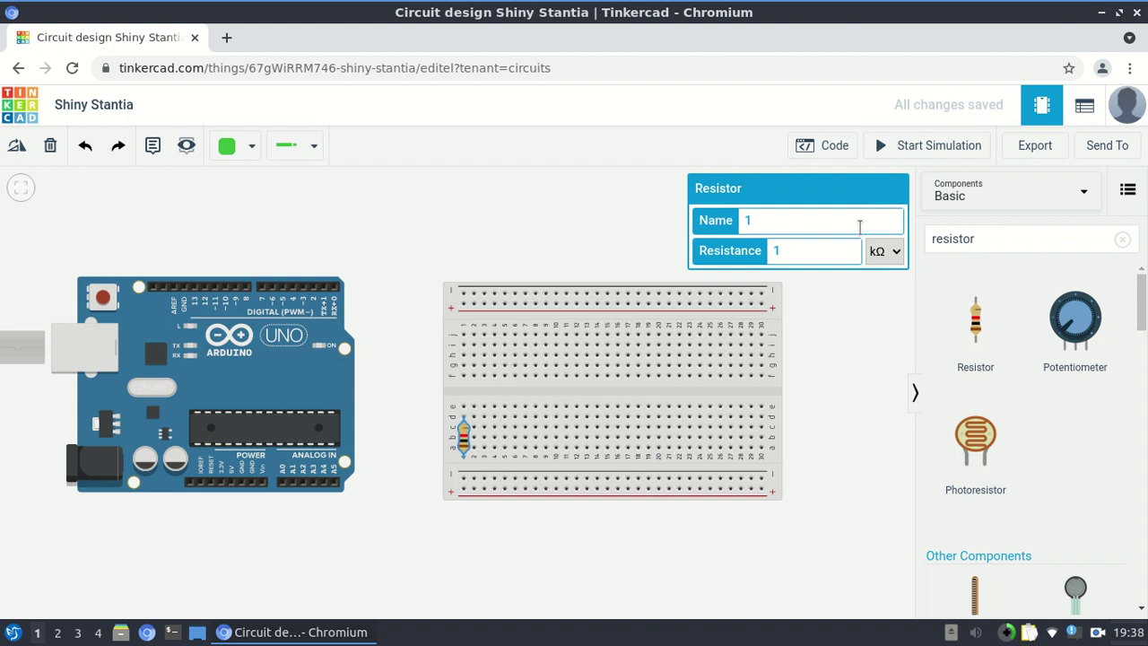
- Rename the resistor to R1
click(799, 227)
key(BackSpace)
text(R1)
- Set R1's resistance to 220 and change its unit from kΩ to Ω
click(795, 250)
key(BackSpace)
text(220)
click(897, 252)
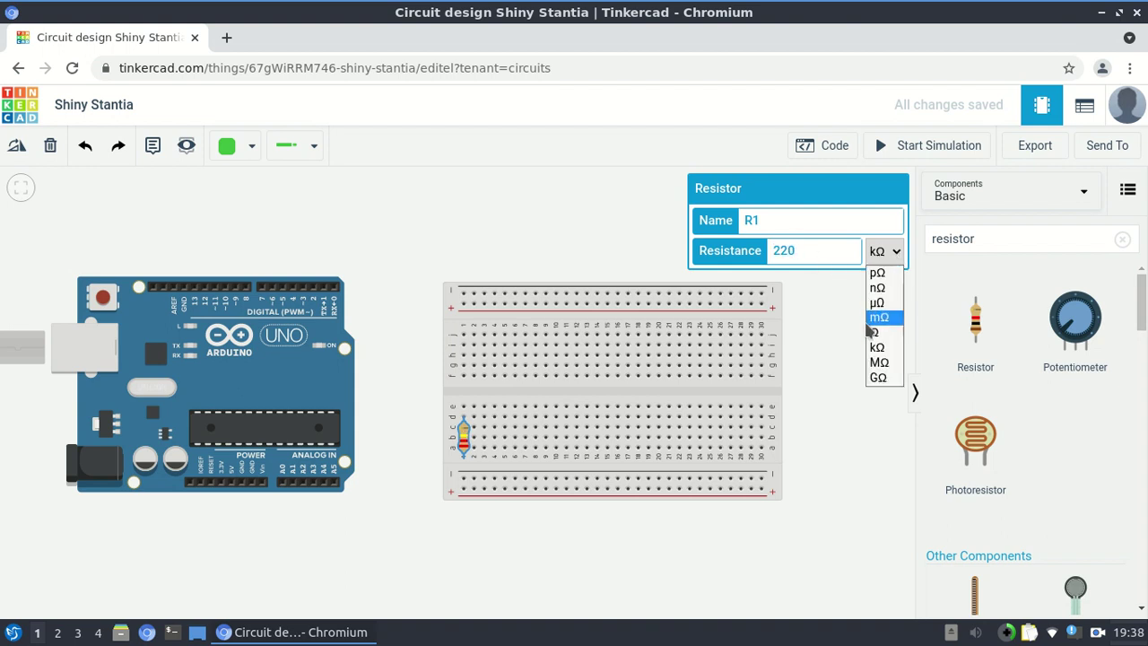
click(876, 333)
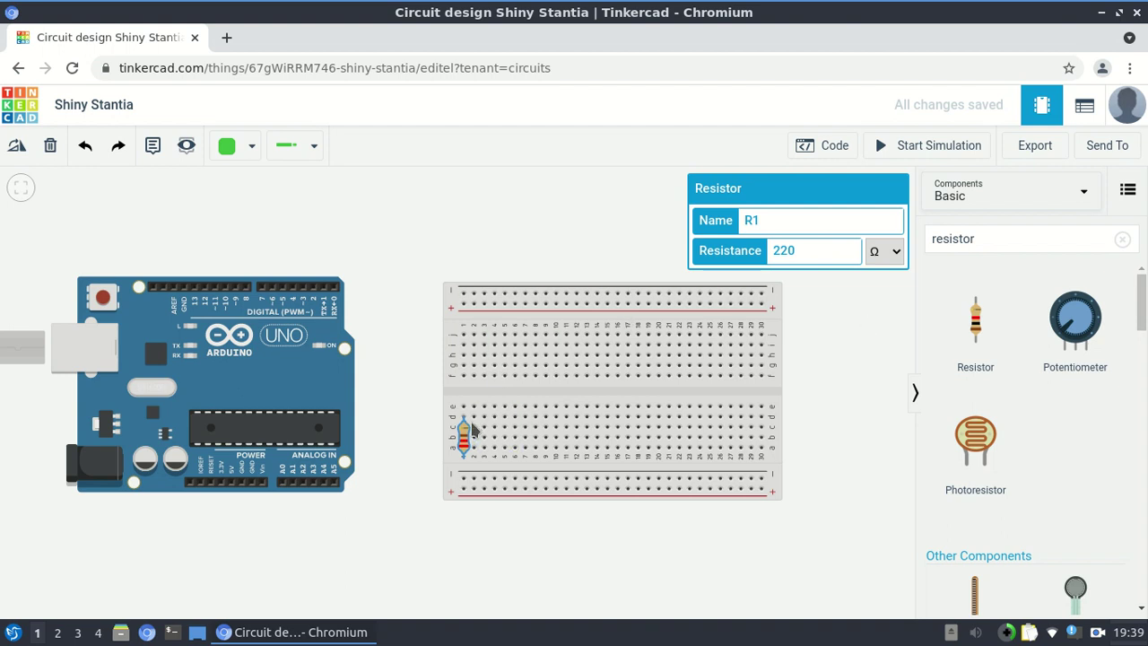
- Rotate resistor R1 until it lies horizontally on the breadboard
click(18, 148)
click(18, 148)
click(18, 147)
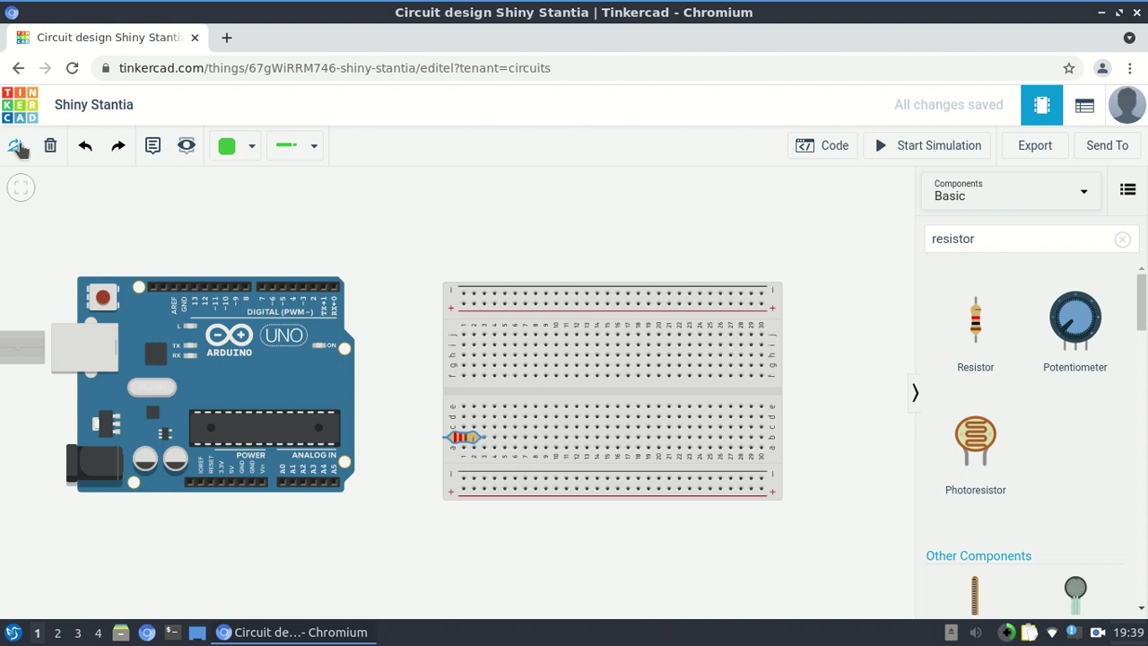
click(18, 148)
click(18, 148)
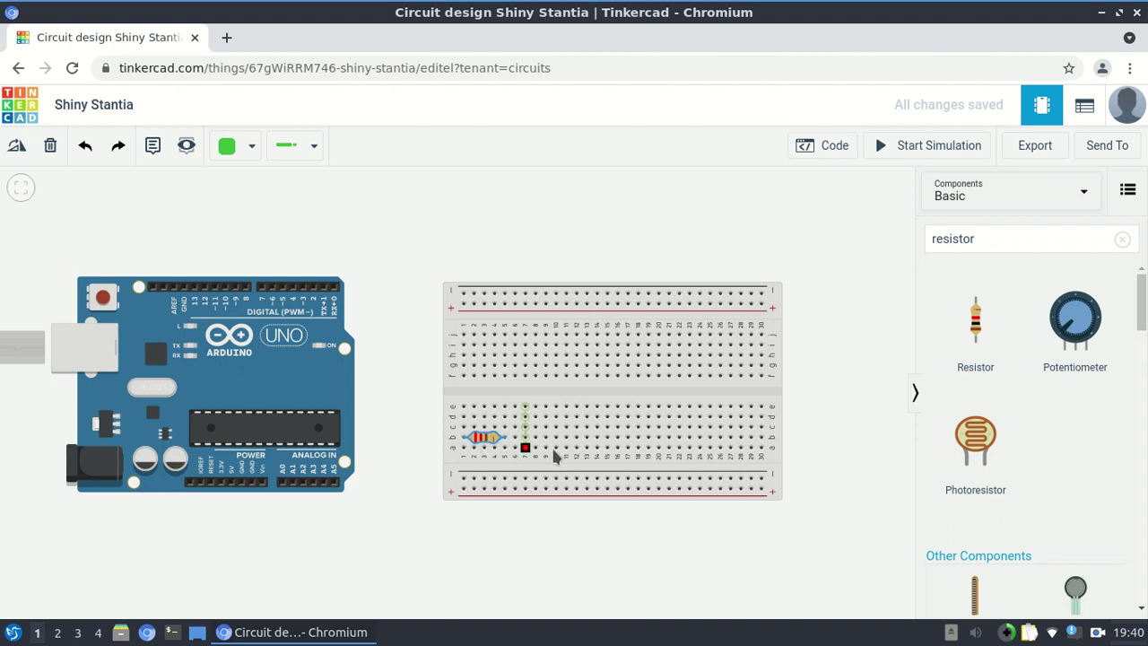
- Search 'LED' and plug a red LED into the breadboard just above resistor R1
click(991, 247)
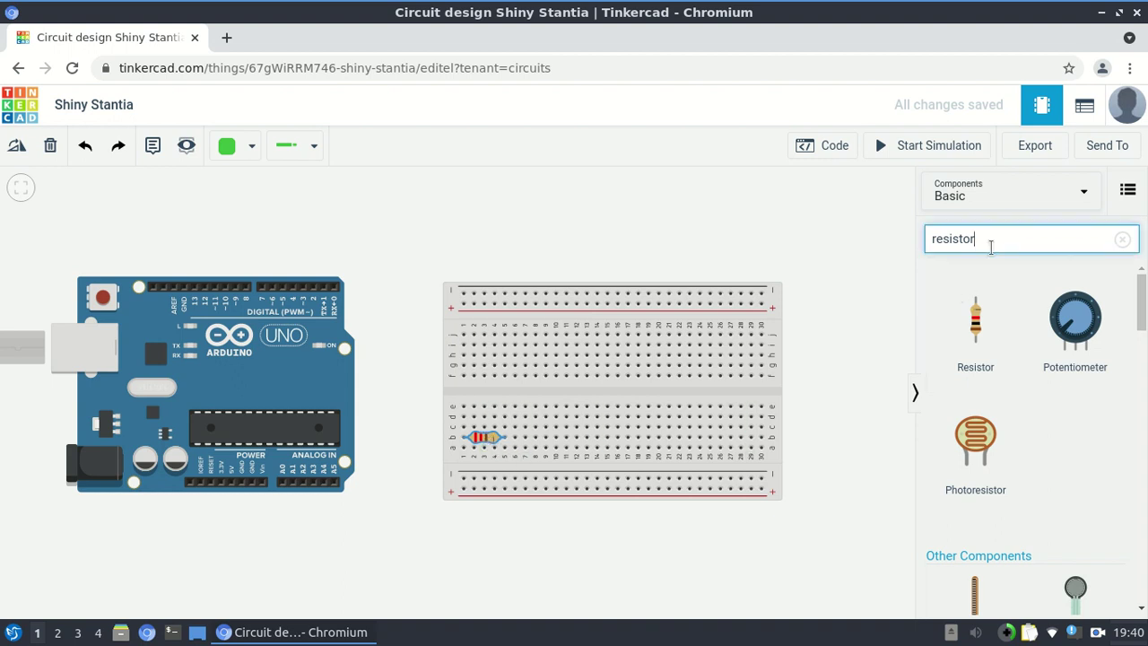
text(\\\\)
key(BackSpace)
key(BackSpace)
key(BackSpace)
key(BackSpace)
key(BackSpace)
key(BackSpace)
key(BackSpace)
key(BackSpace)
key(BackSpace)
key(BackSpace)
key(BackSpace)
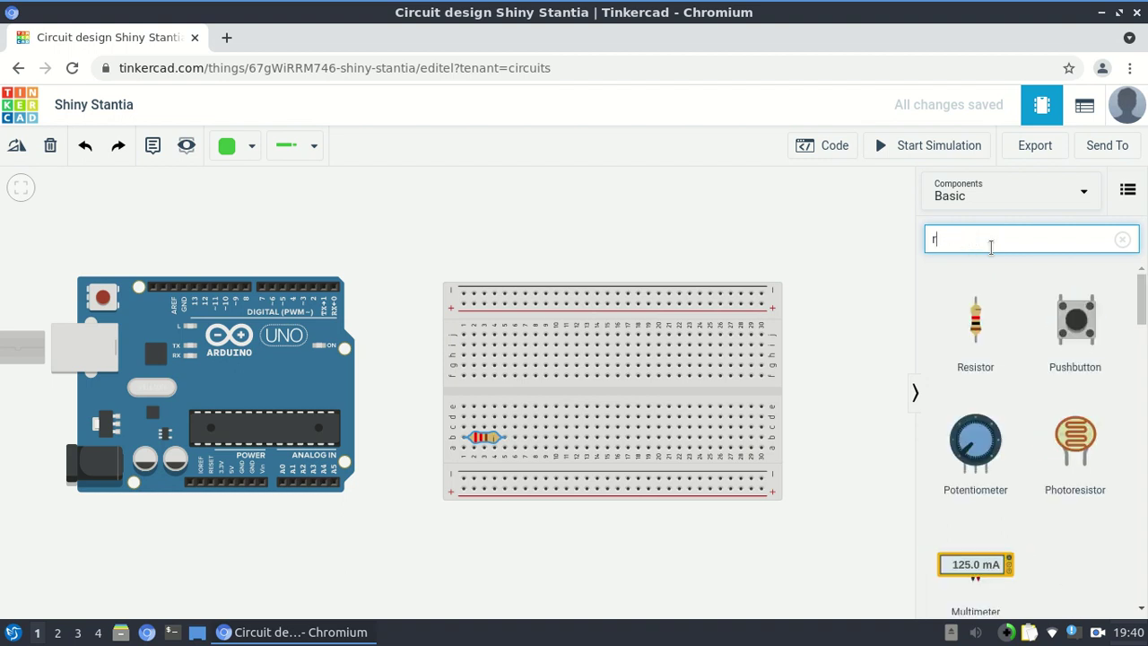
key(BackSpace)
text(LED)
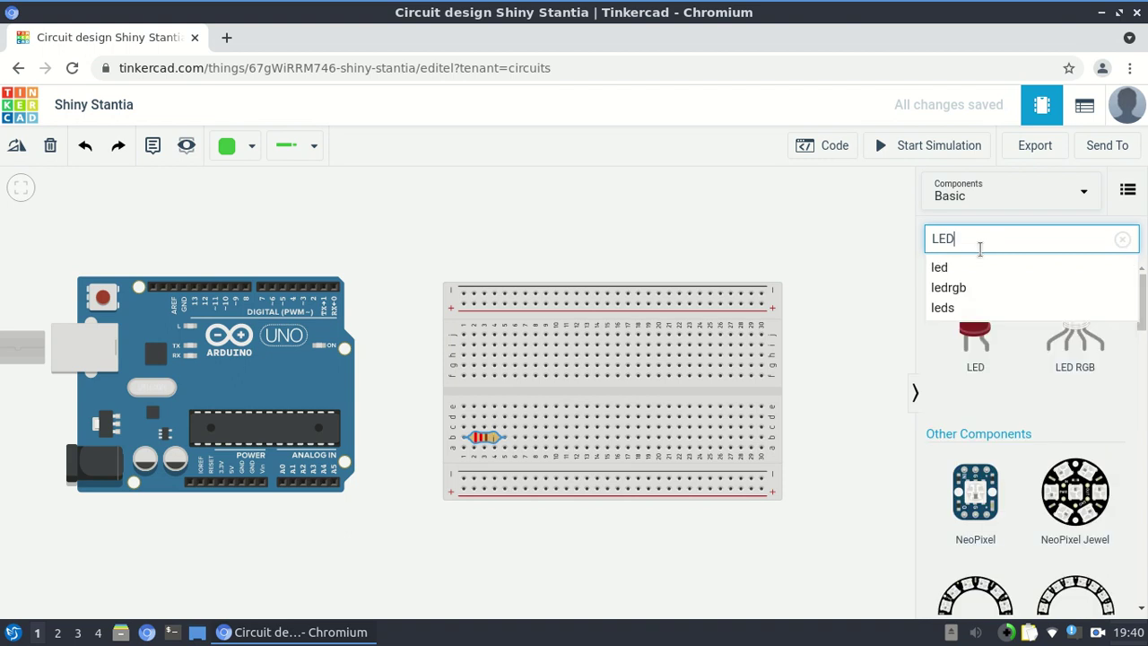
click(954, 269)
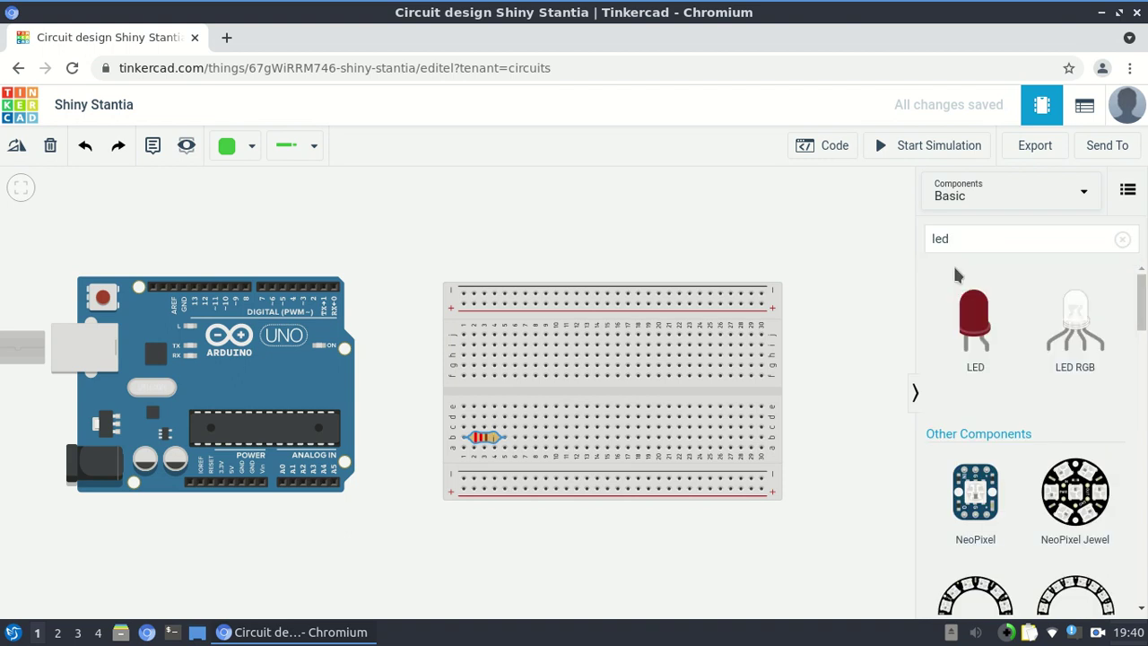
click(979, 325)
drag(979, 325, 521, 418)
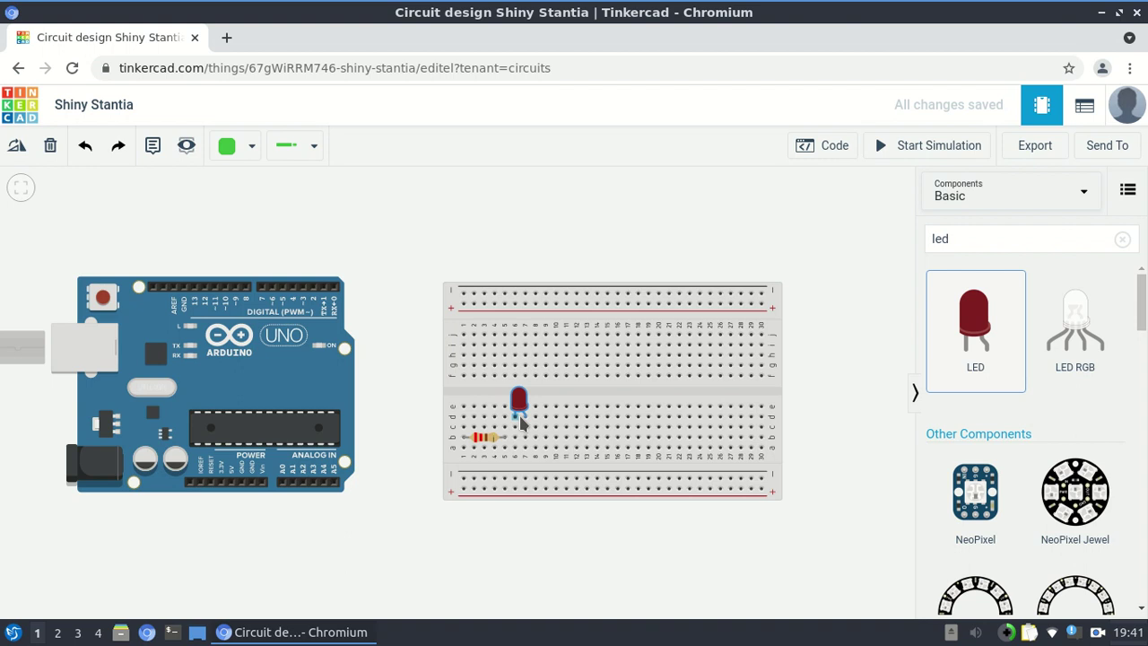
drag(520, 422, 494, 423)
- Rename the LED to LED1 and keep its colour set to Red
key(Right)
click(495, 418)
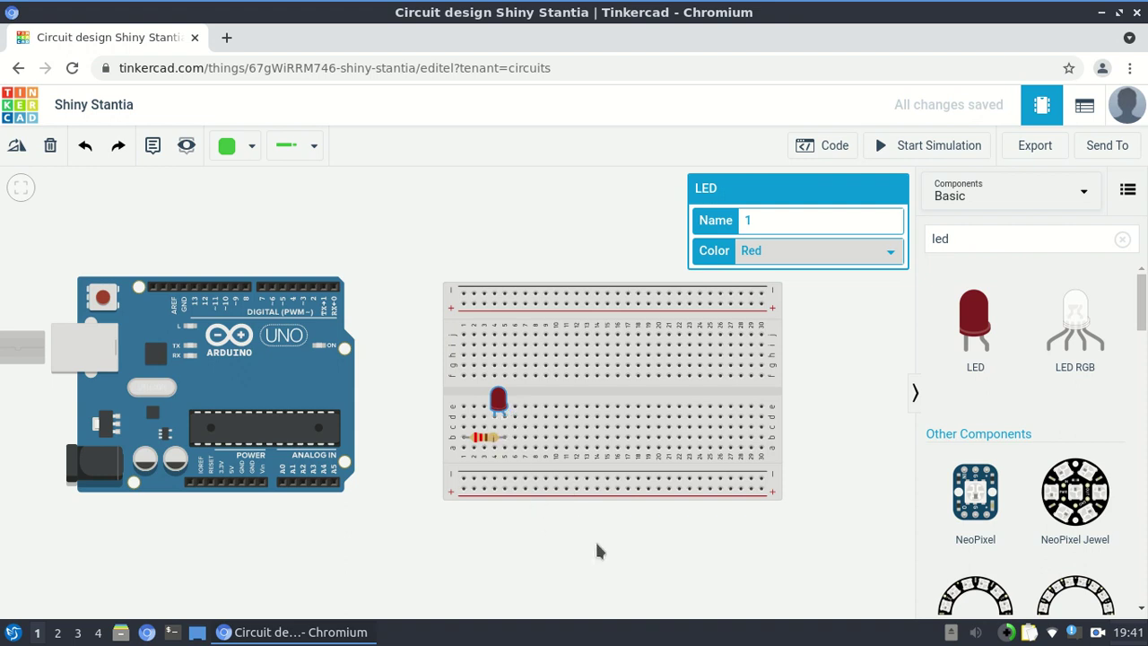
click(762, 216)
key(BackSpace)
text(LED1)
click(891, 252)
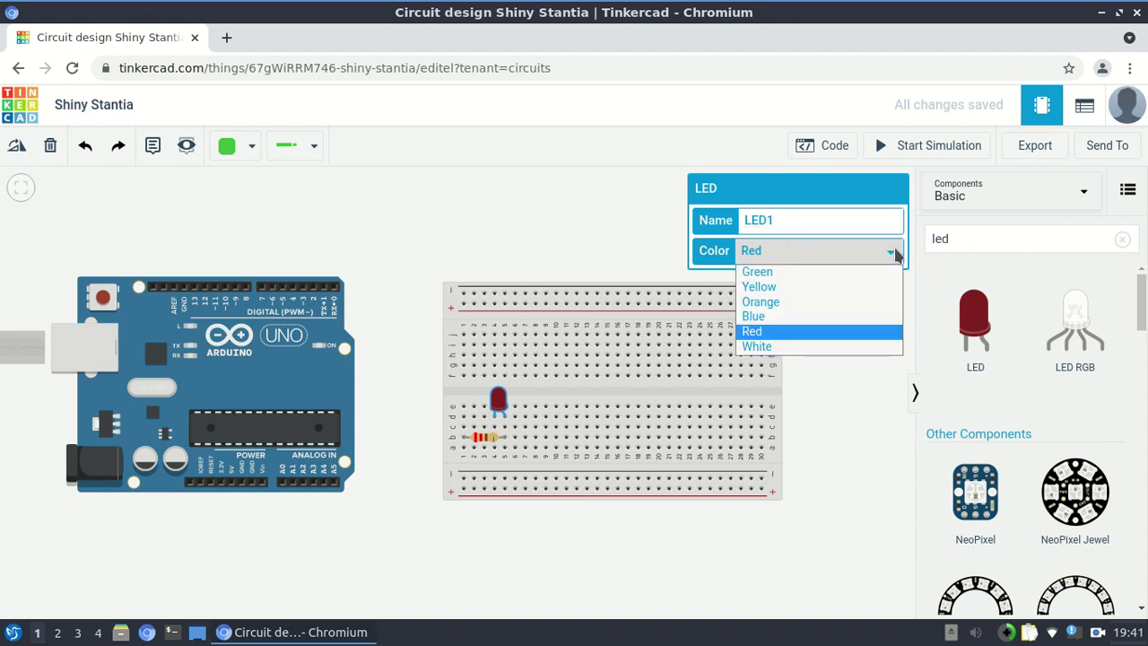
click(840, 332)
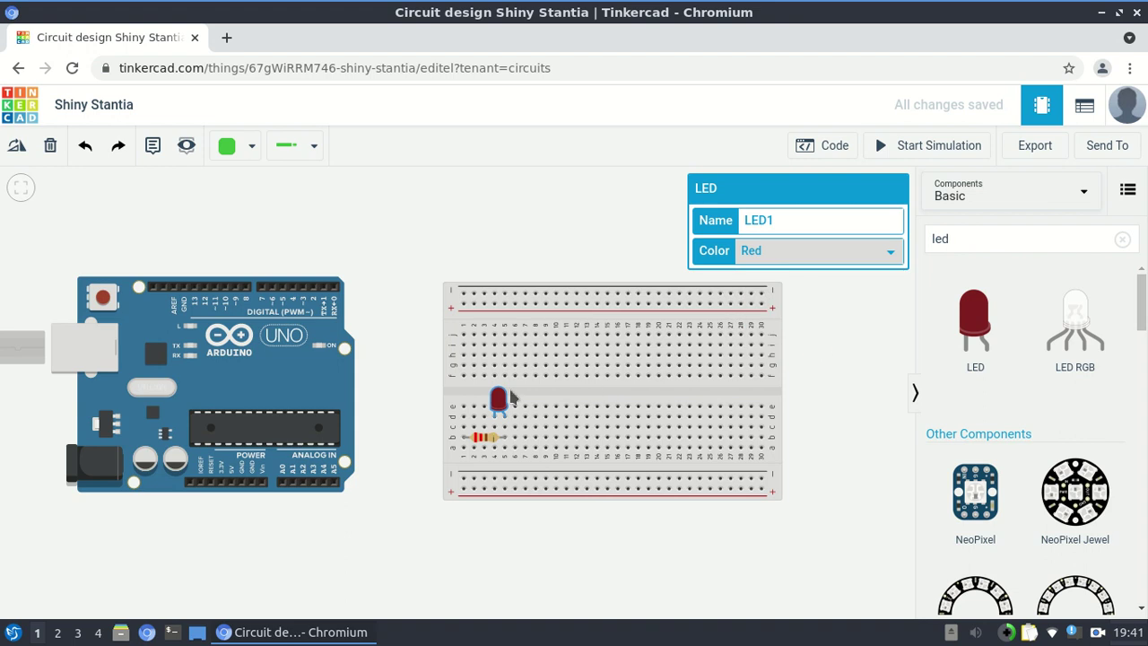
- Rotate the LED upright and shift it right and down beside the resistor's end
click(17, 149)
click(16, 149)
click(16, 149)
click(16, 149)
click(16, 149)
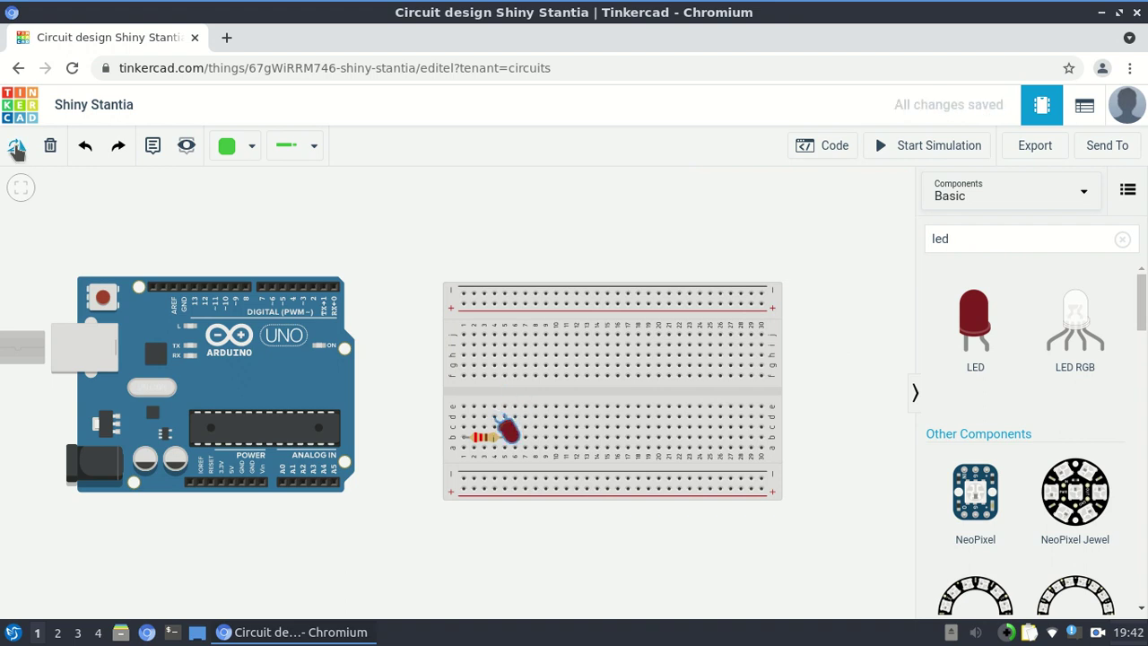
click(16, 149)
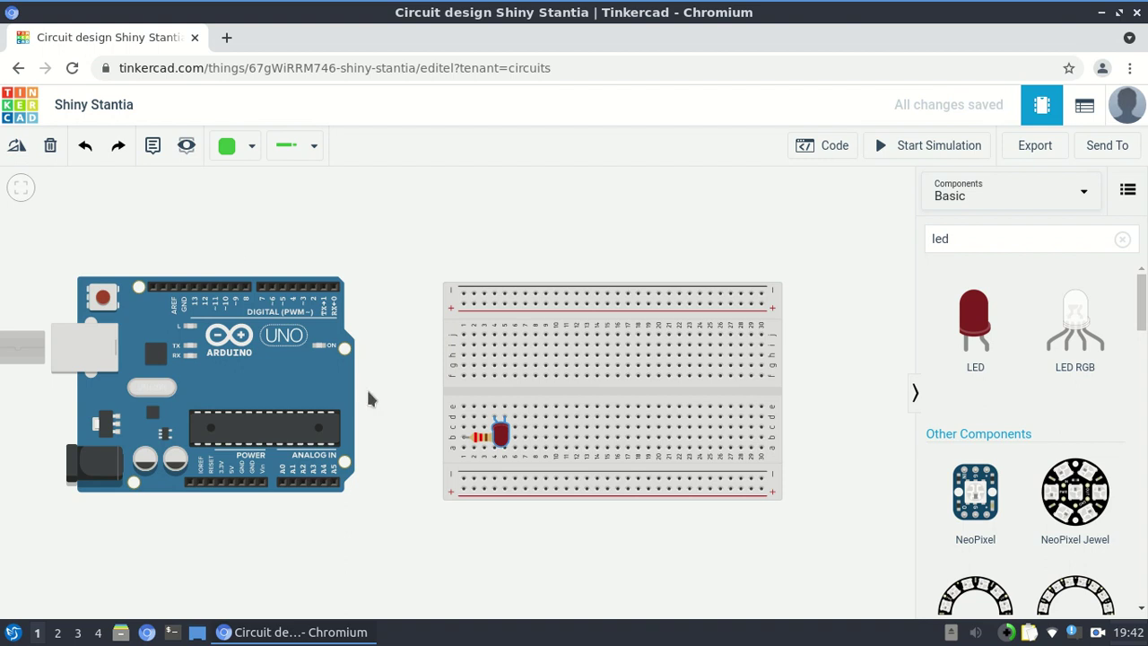
key(Right)
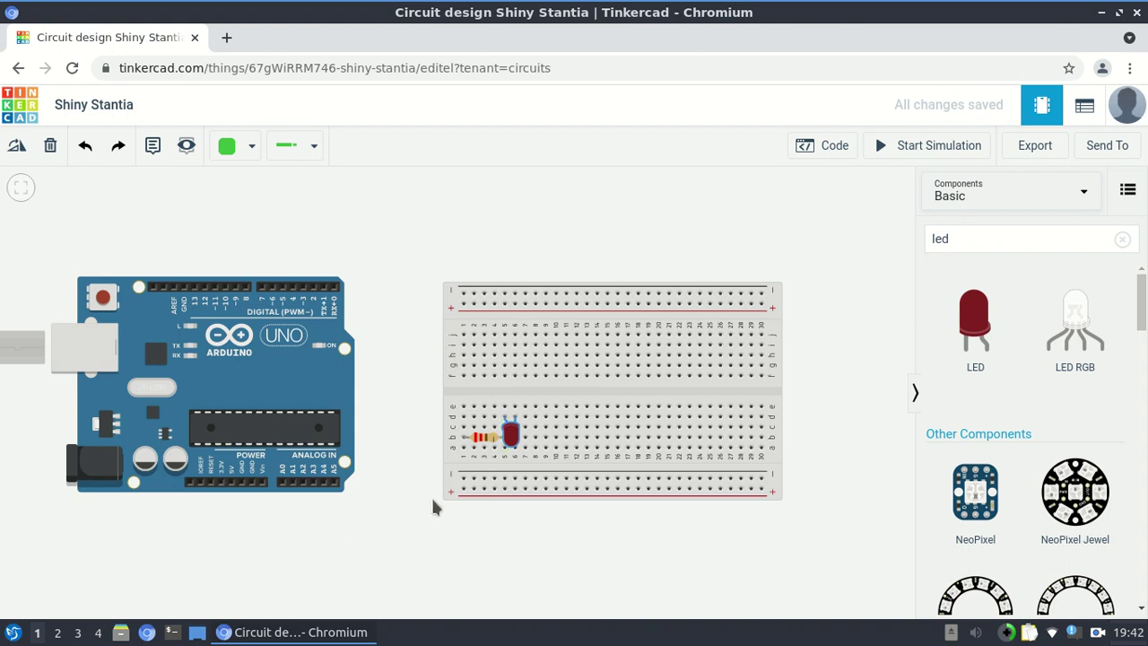
key(Down)
key(Down)
key(Down)
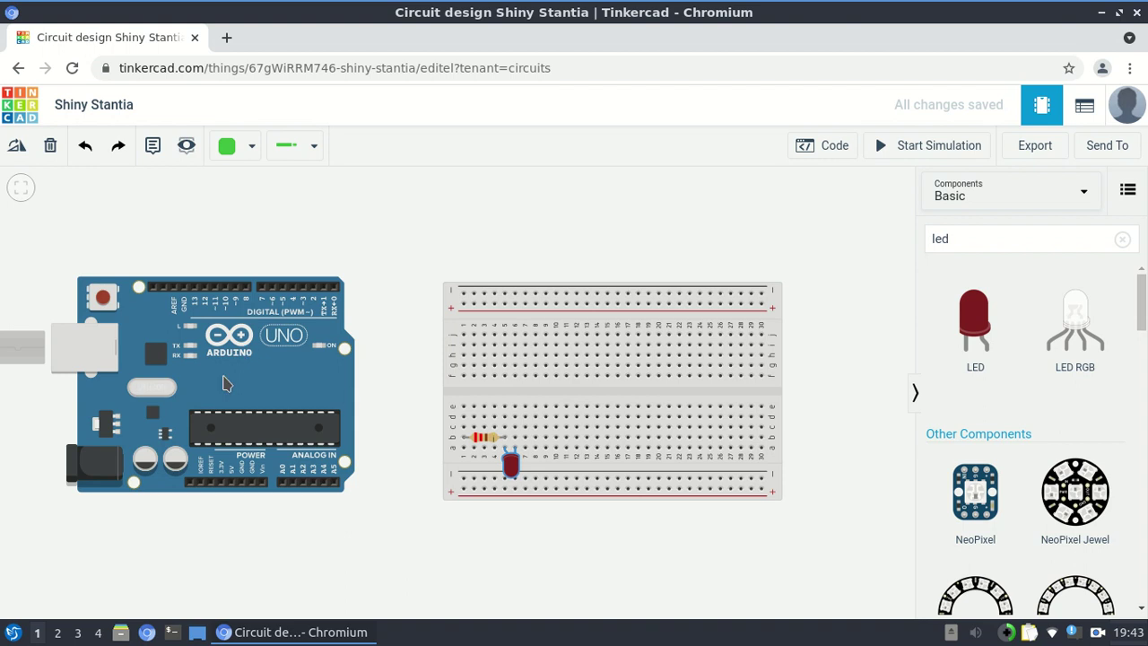
- Run a green wire from Arduino pin D13 to the breadboard column at the resistor's left end
click(196, 290)
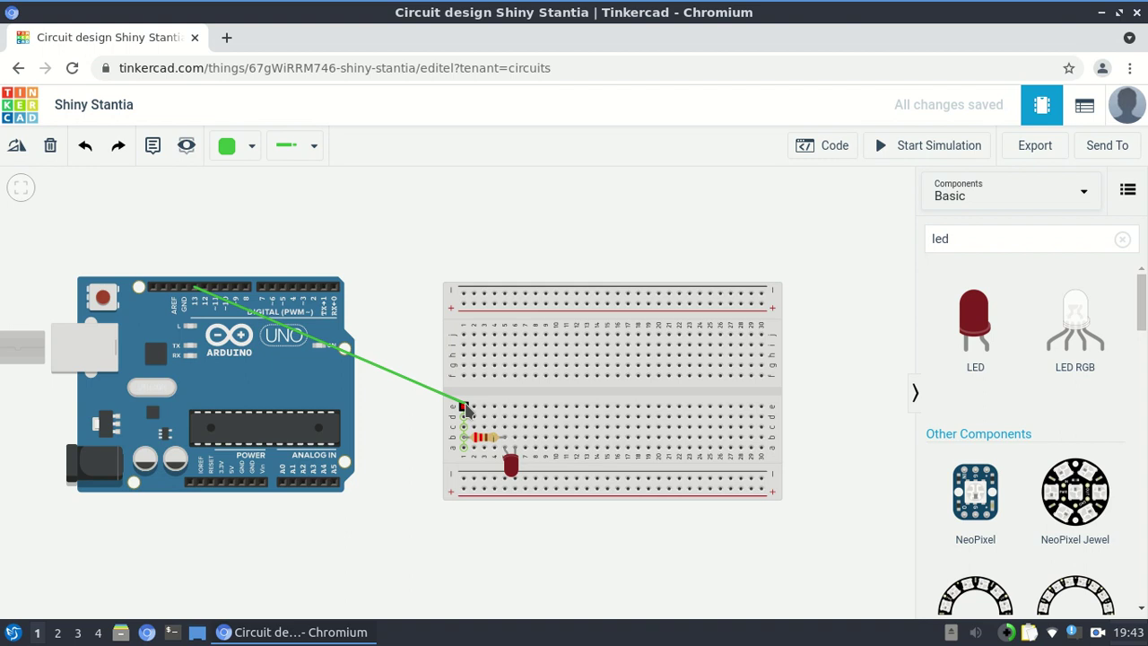
click(463, 407)
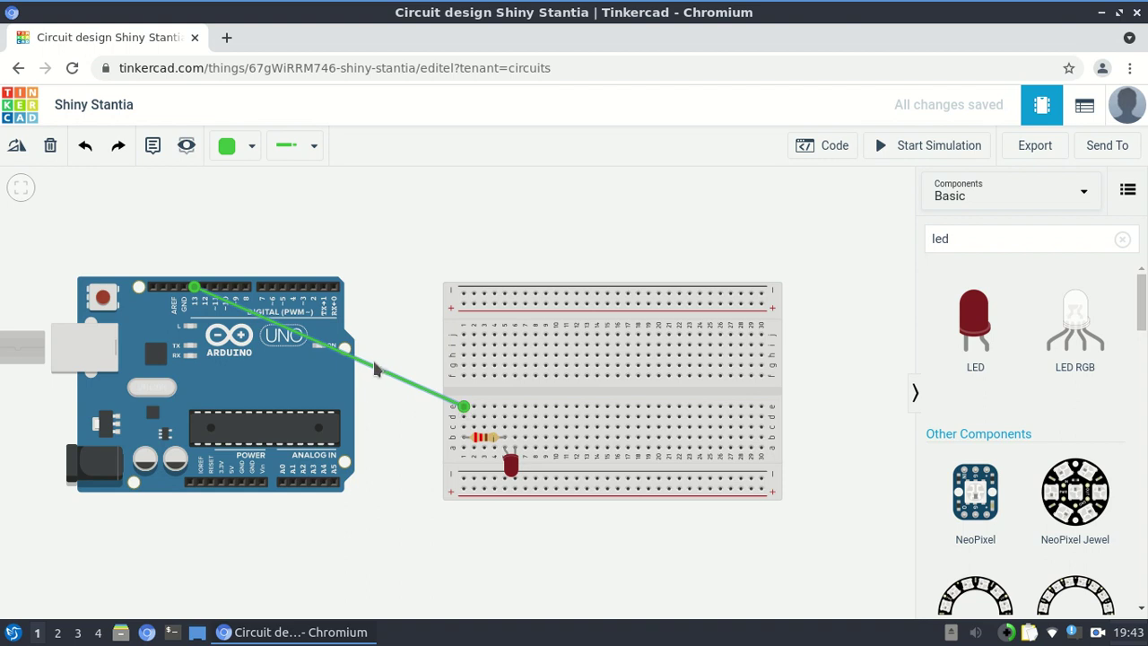
- Change the colour of the new pin 13 wire from green to blue
click(253, 150)
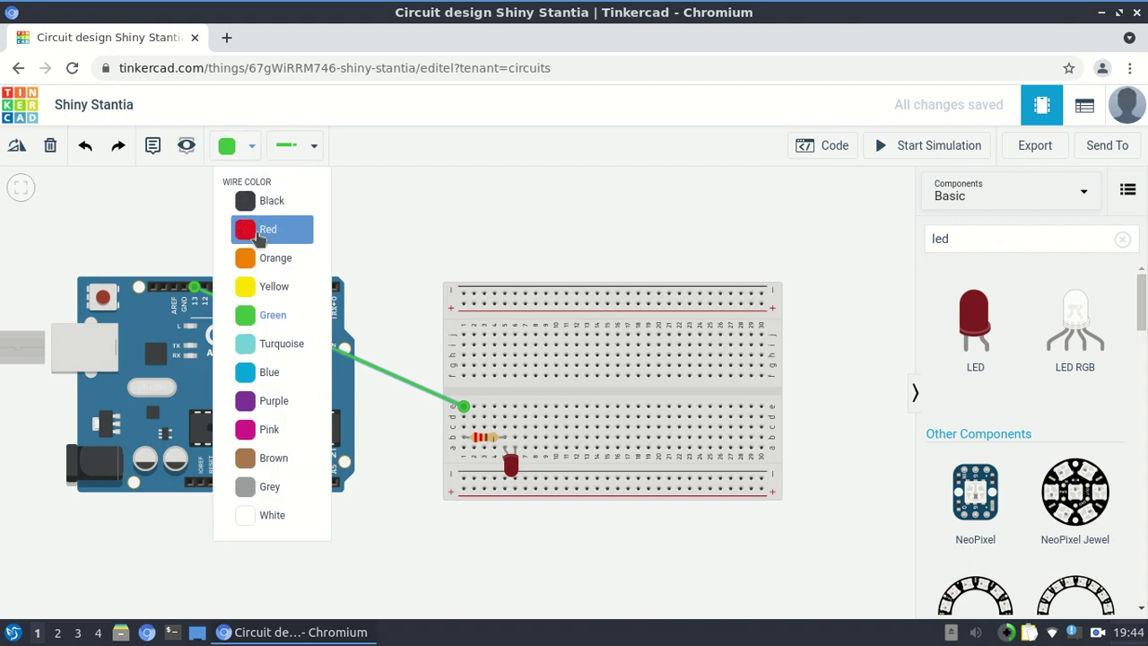
click(265, 375)
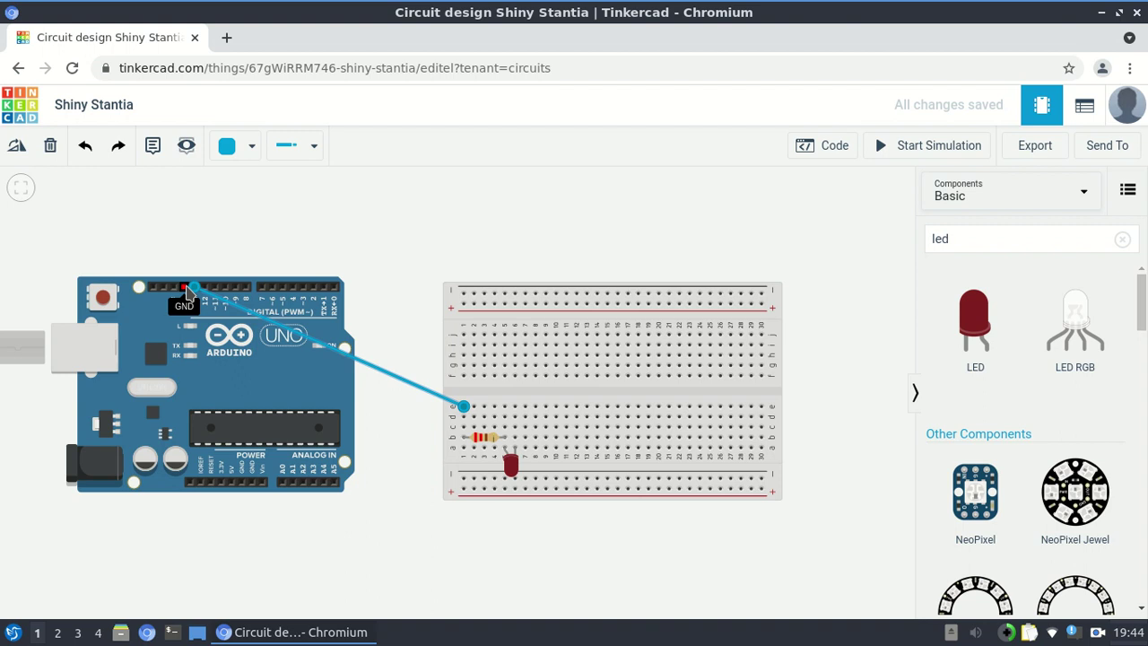
- Run a second wire from the LED's breadboard column to an Arduino GND pin
click(516, 408)
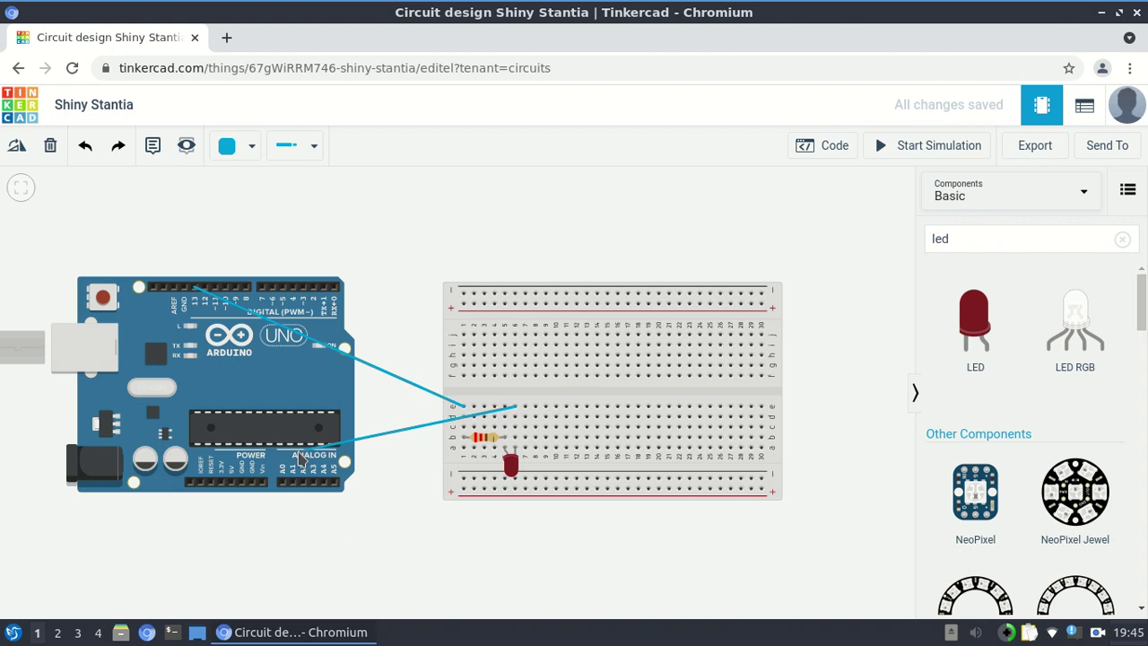
click(255, 484)
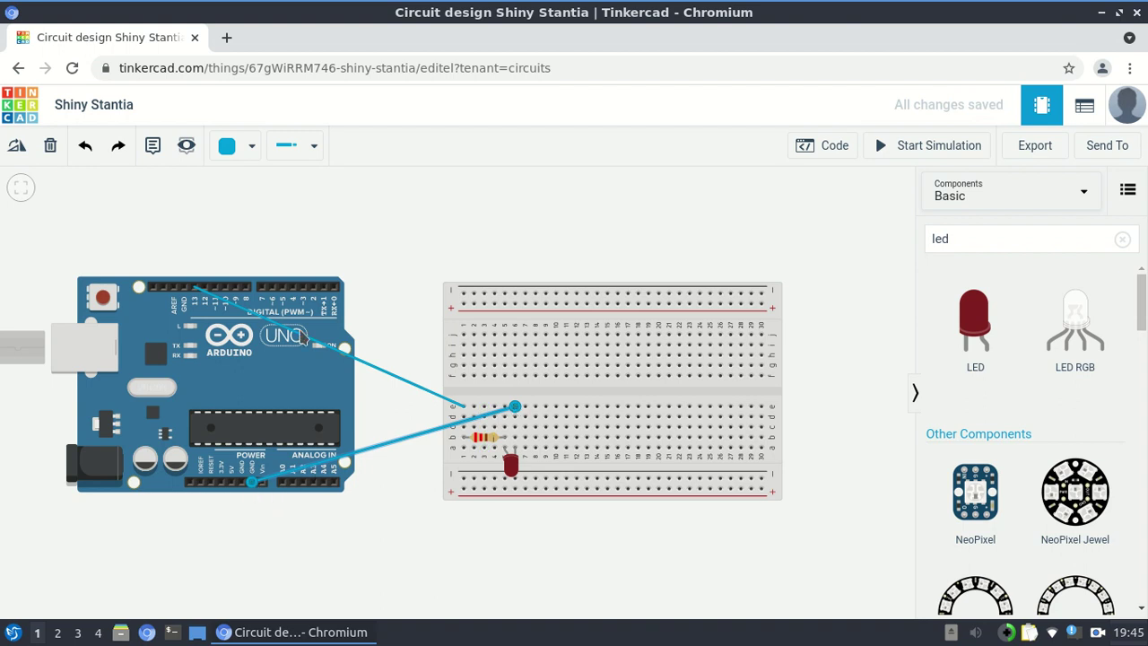
- Make the ground wire yellow and hide the components panel
click(255, 153)
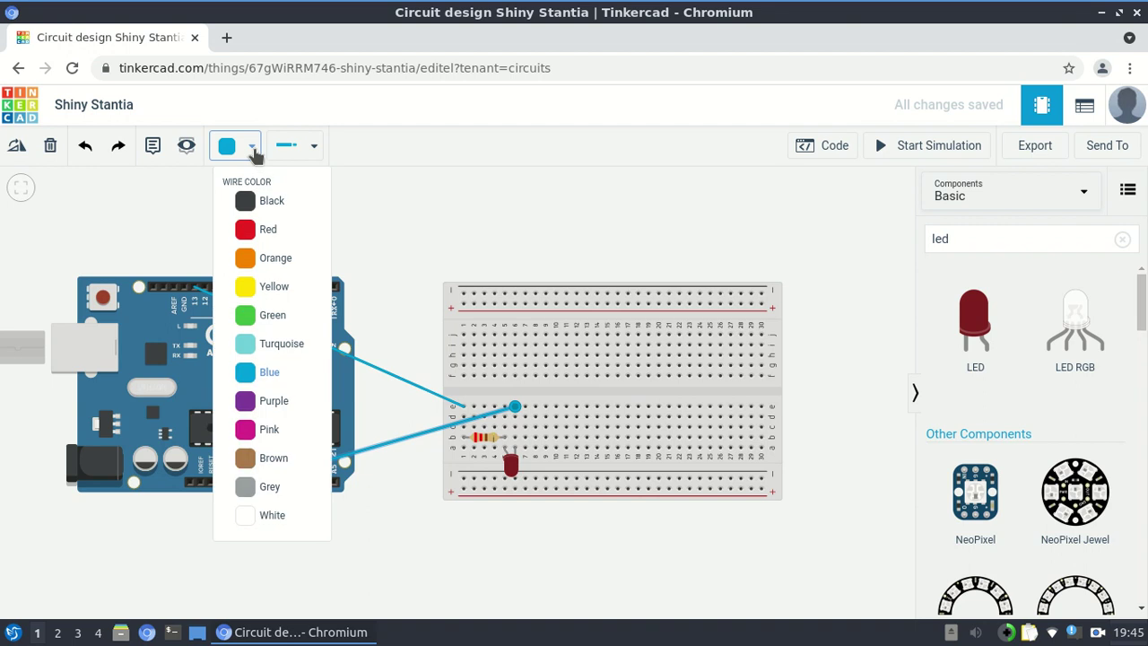
click(262, 300)
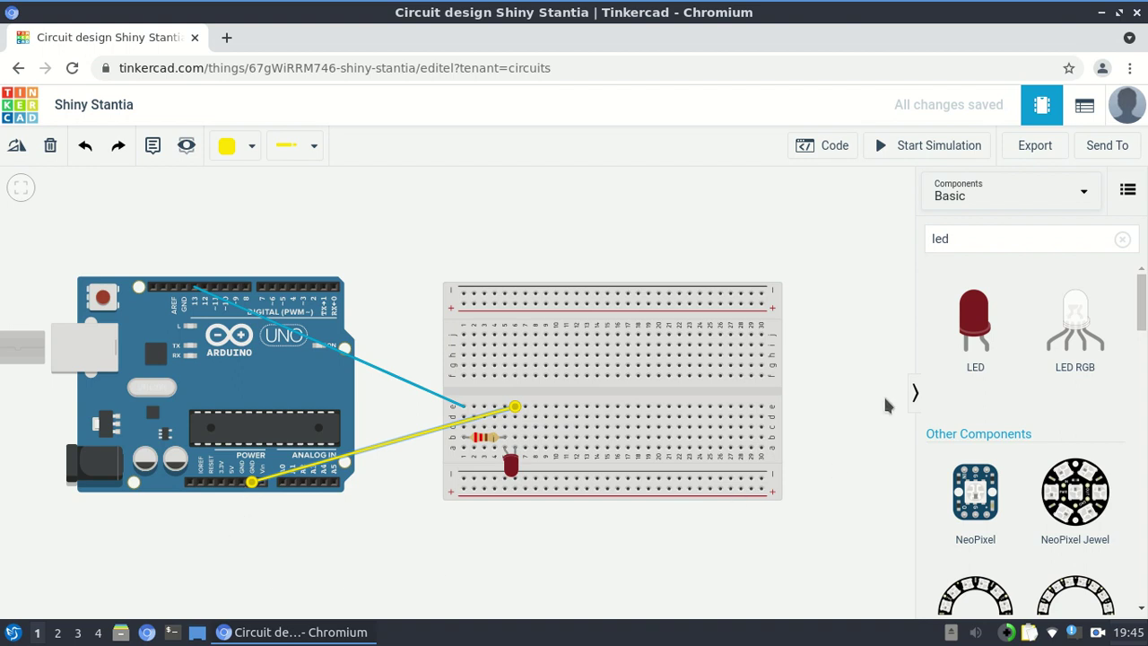
click(915, 392)
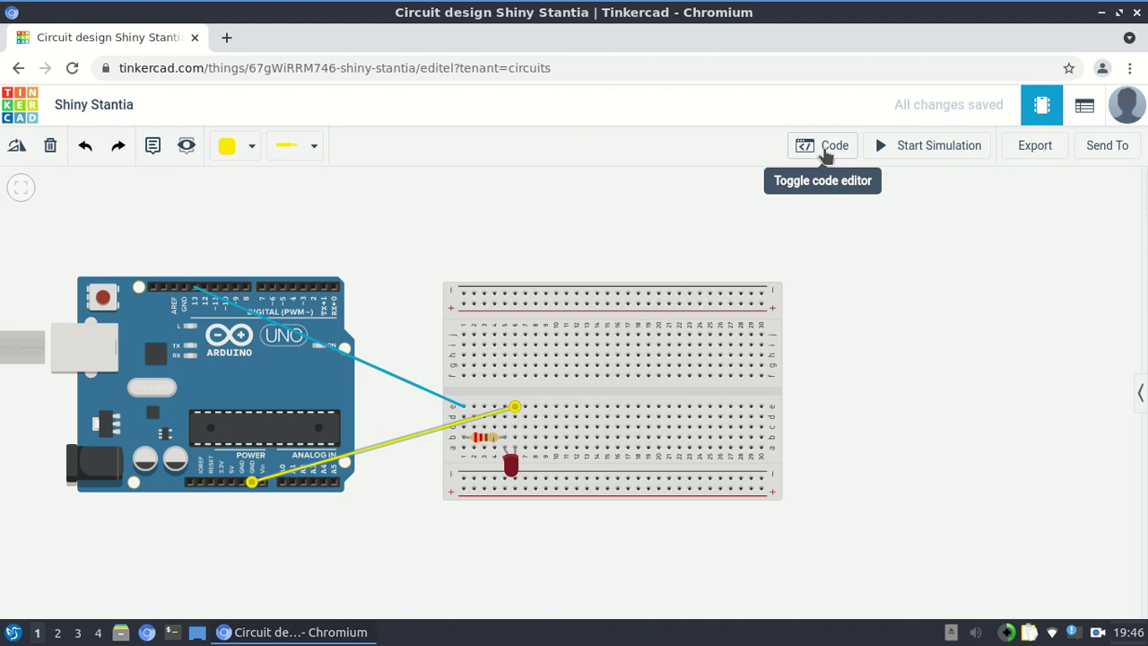
- Open the Arduino code and switch its edit mode from Blocks to Text
click(826, 148)
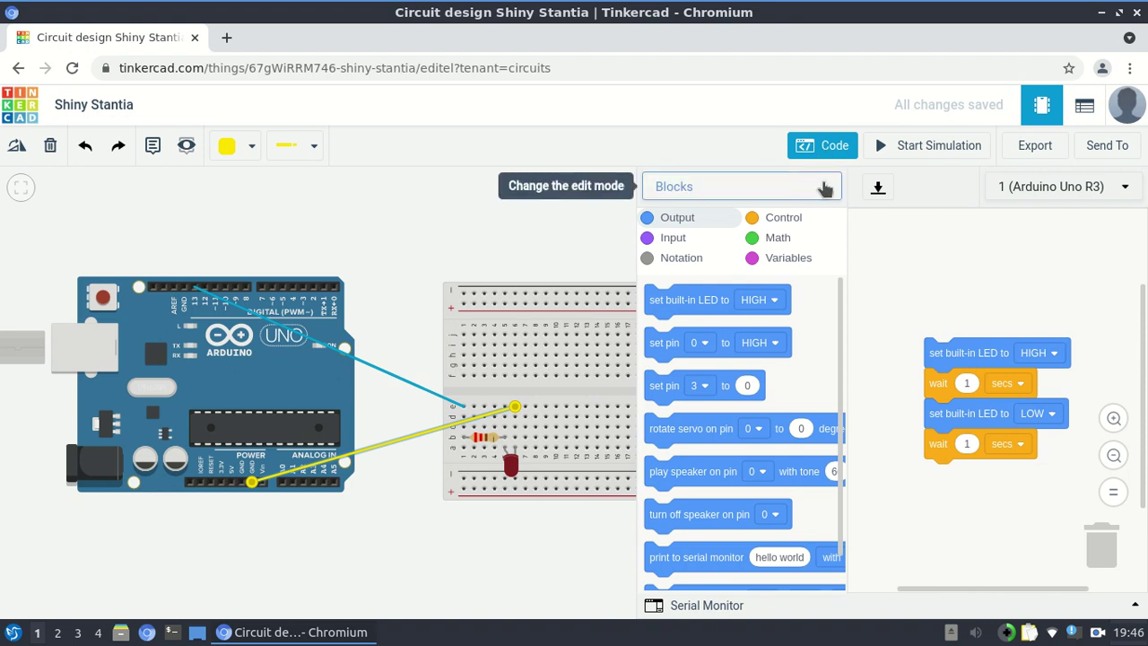
click(824, 187)
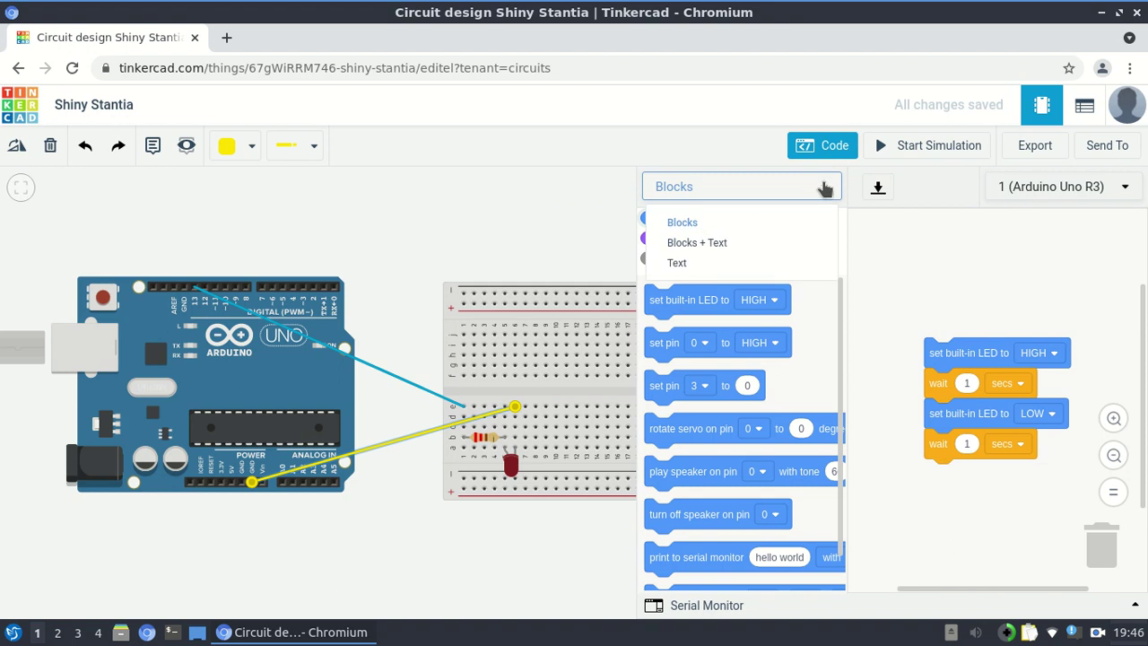
click(752, 265)
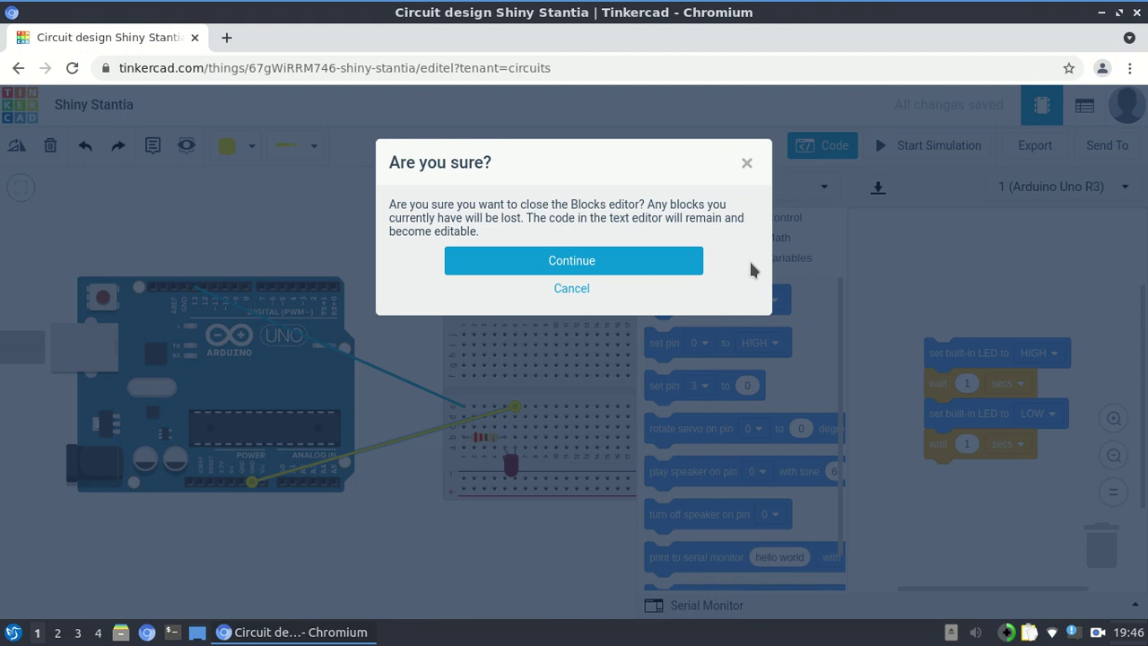
- Confirm closing the Blocks editor so the blink sketch shows as C++ text
click(575, 262)
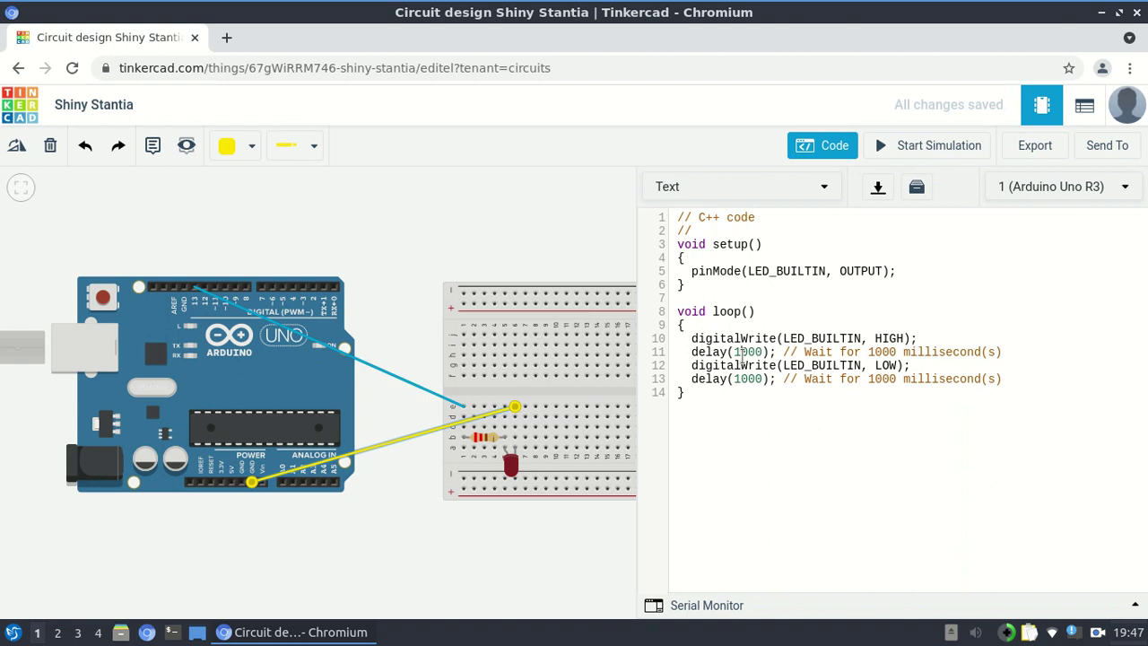
- Change the first delay in loop() from delay(1000) to delay(2000)
click(741, 356)
key(BackSpace)
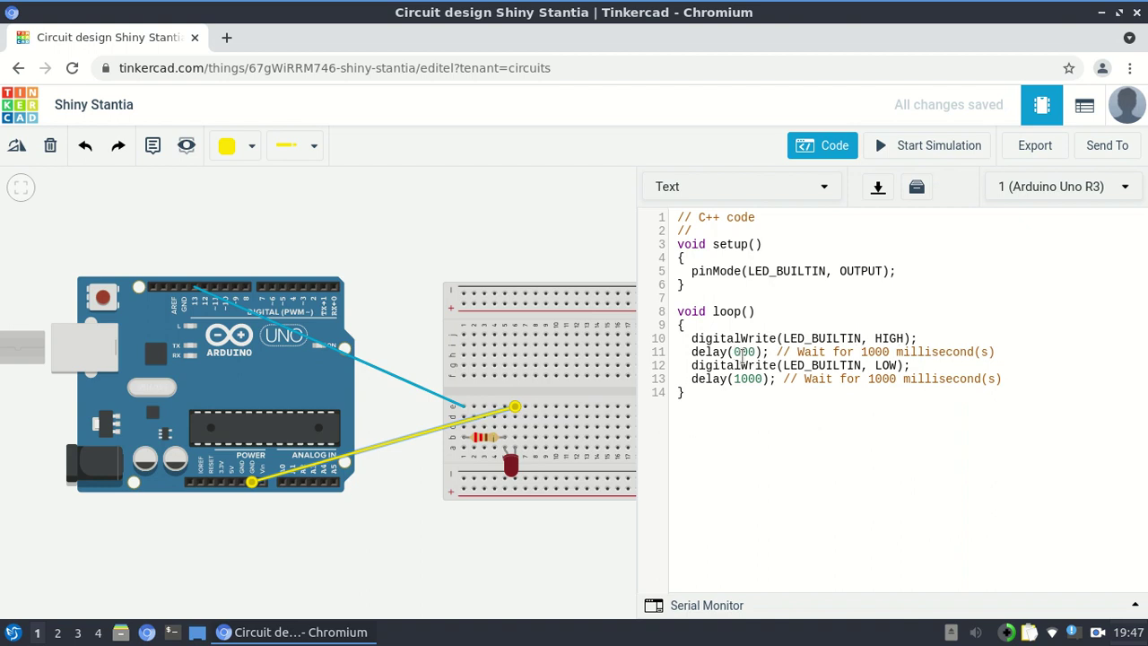
text(2)
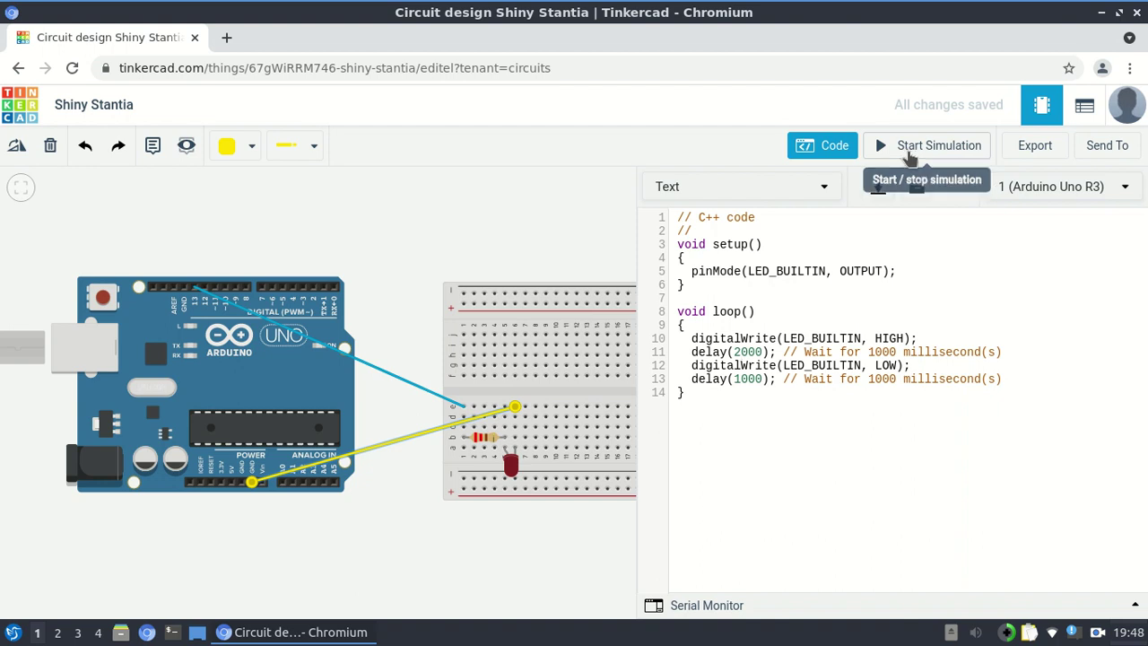
- Start the simulation, dismiss the debugger popup and close the code editor
click(907, 155)
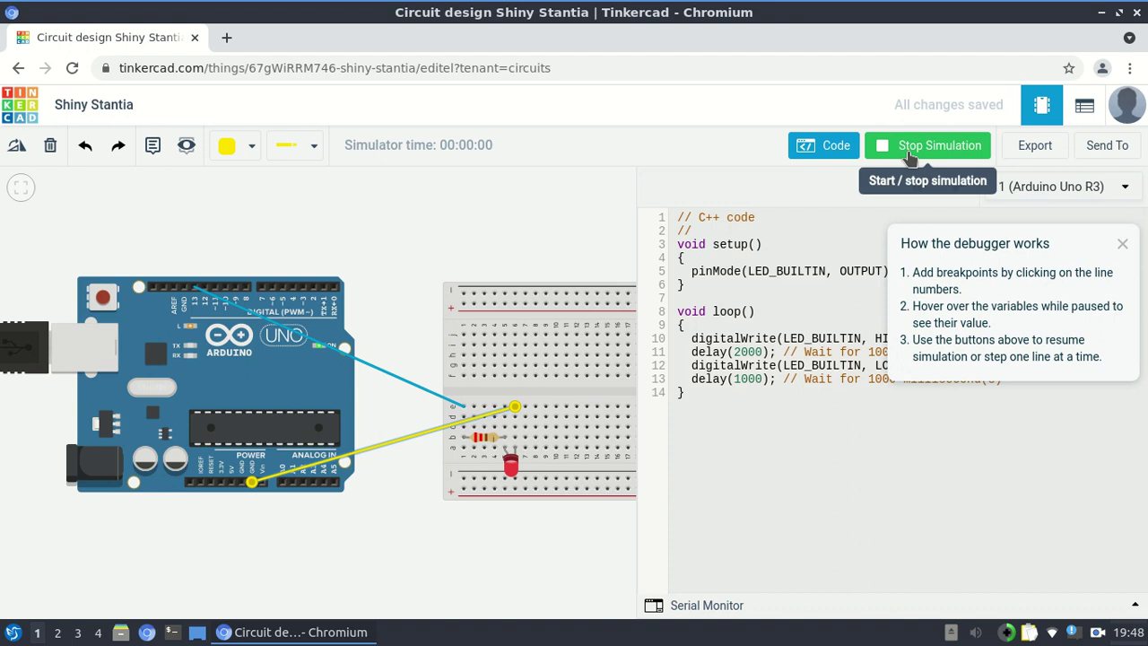
click(1120, 245)
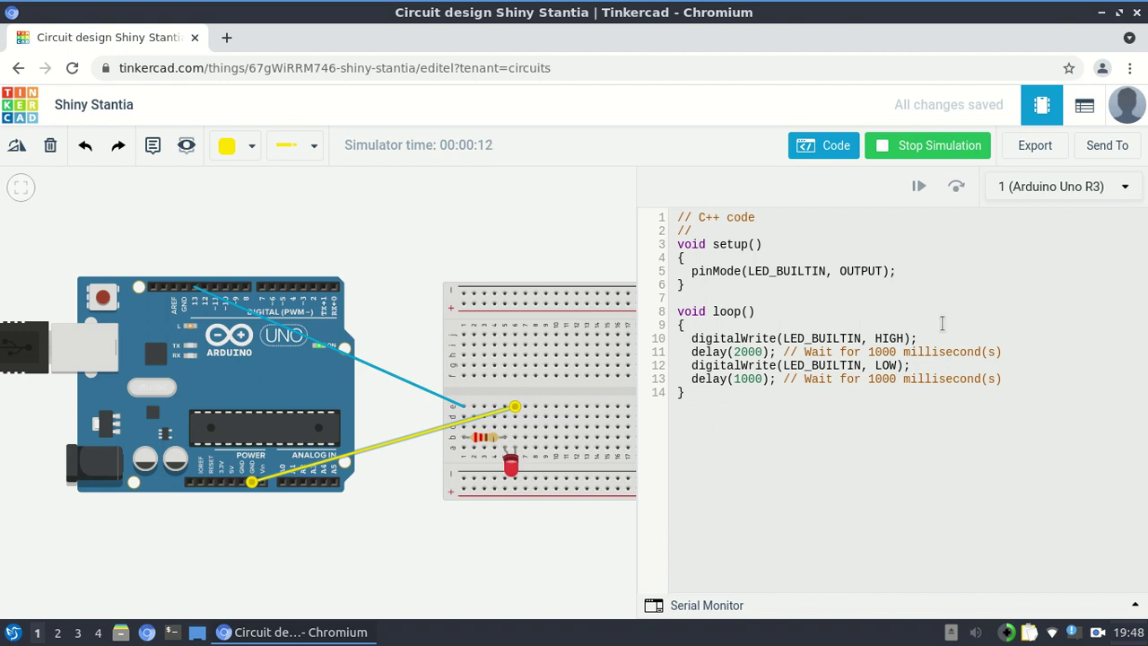
click(839, 148)
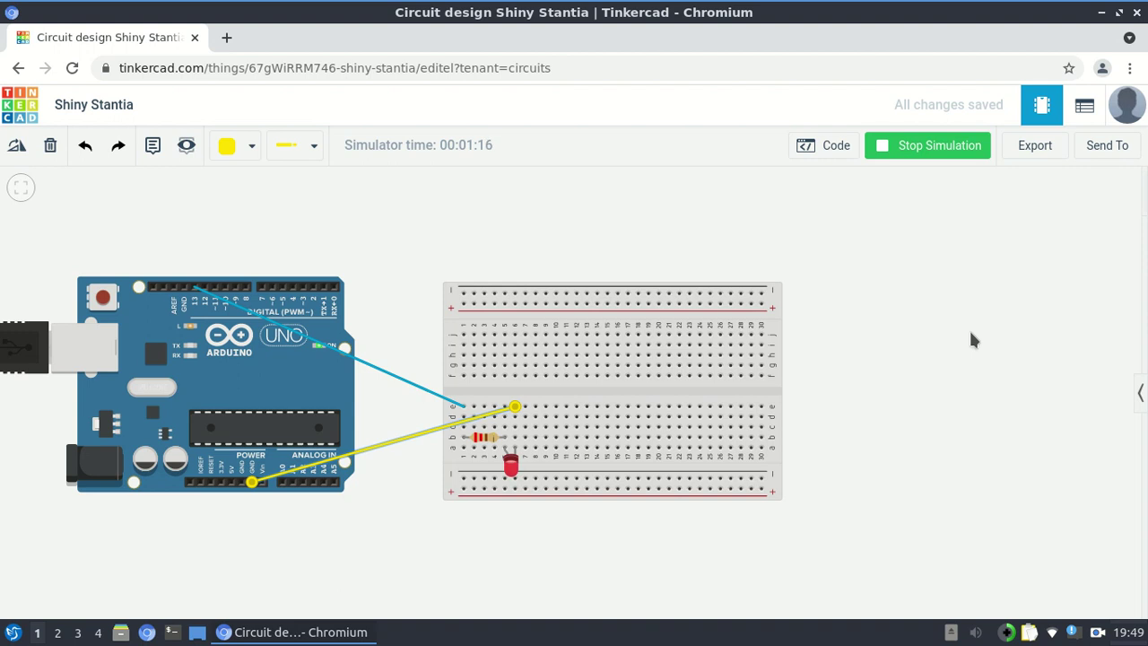
- Stop the simulation and place a multimeter, found by searching 'mul', above the breadboard
click(923, 149)
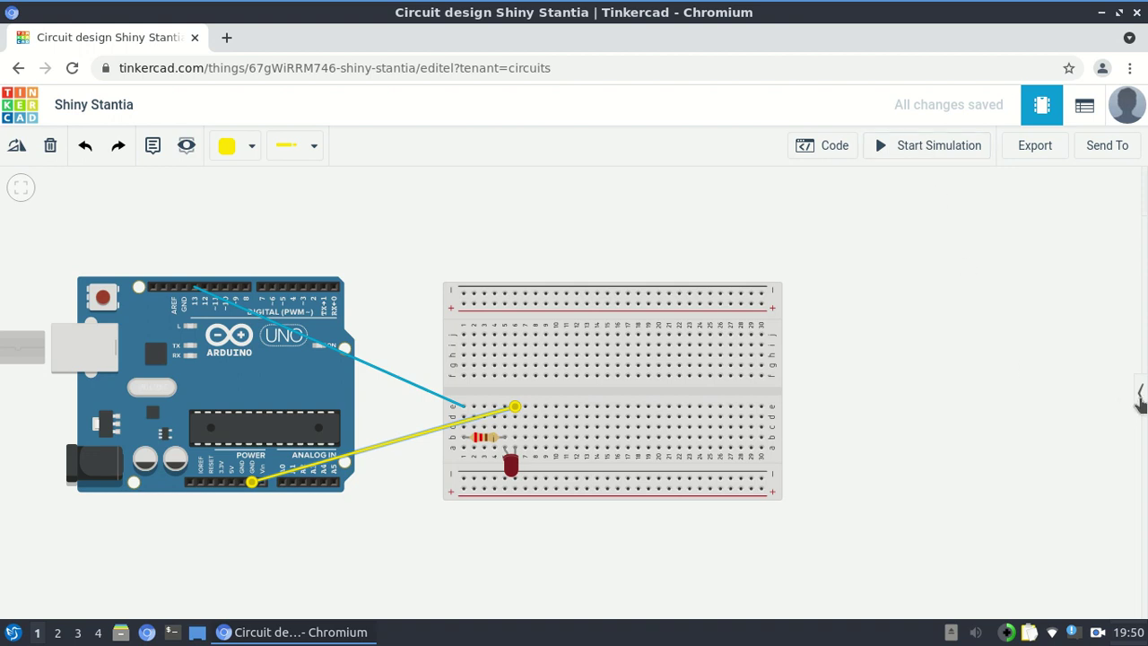
click(1141, 395)
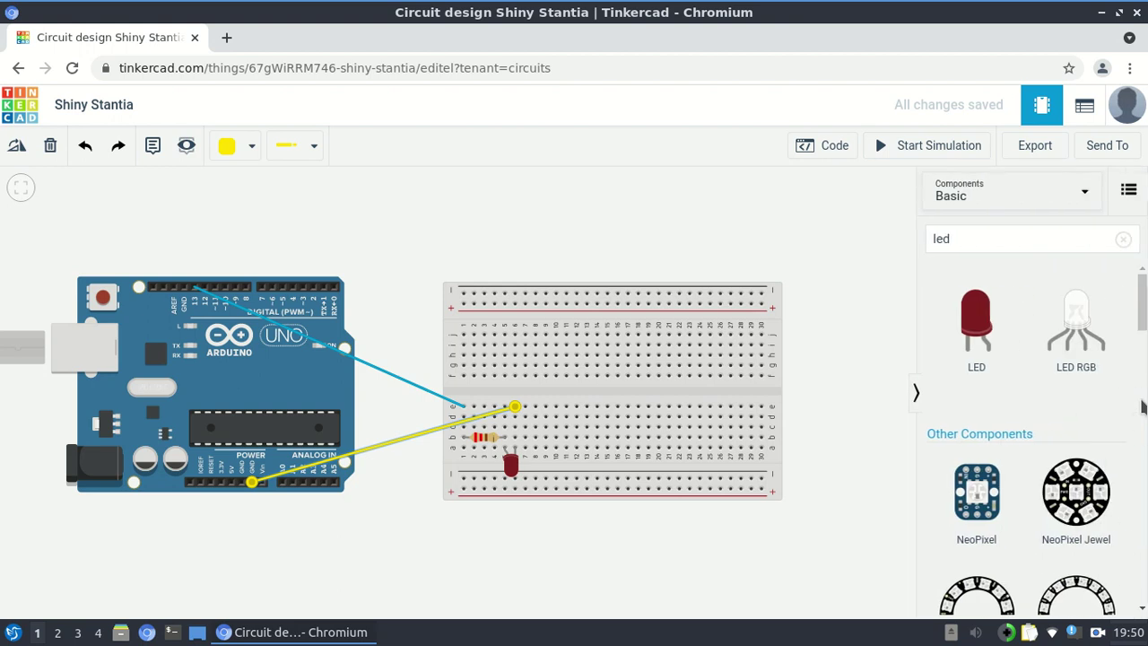
click(1000, 237)
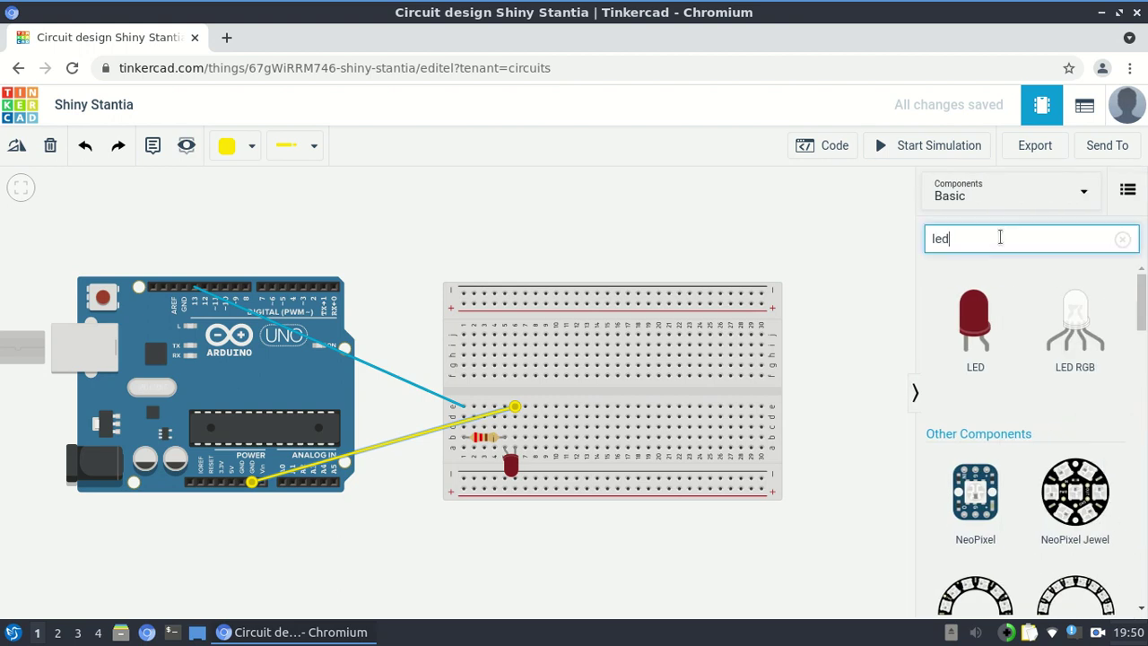
key(BackSpace)
key(BackSpace)
key(BackSpace)
text(m)
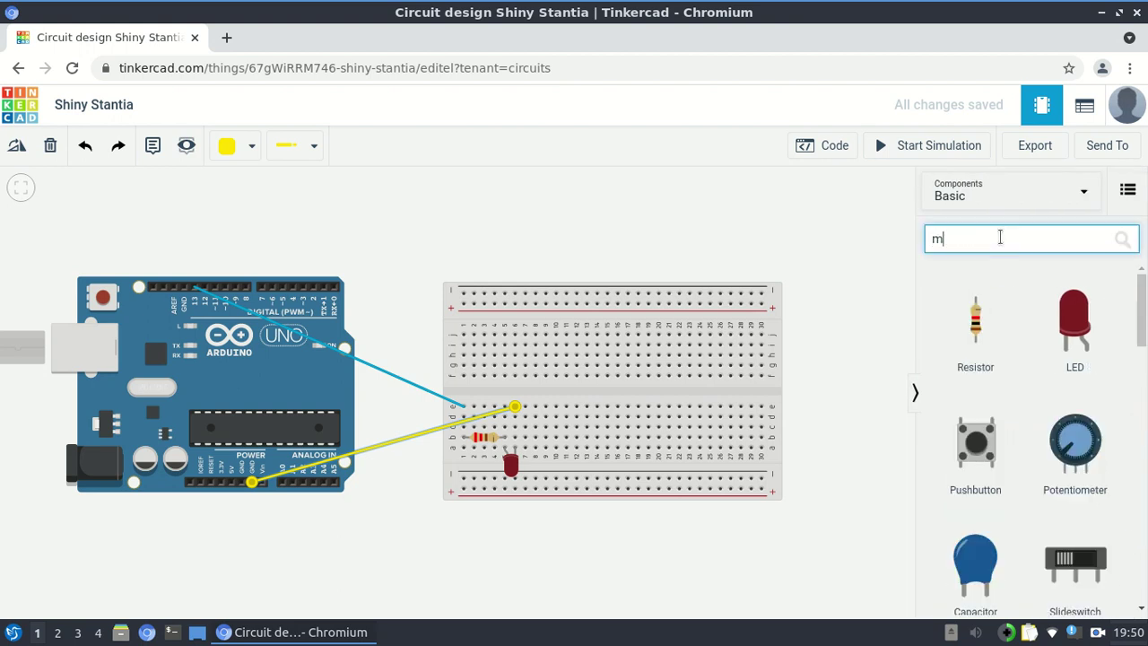
text(ul)
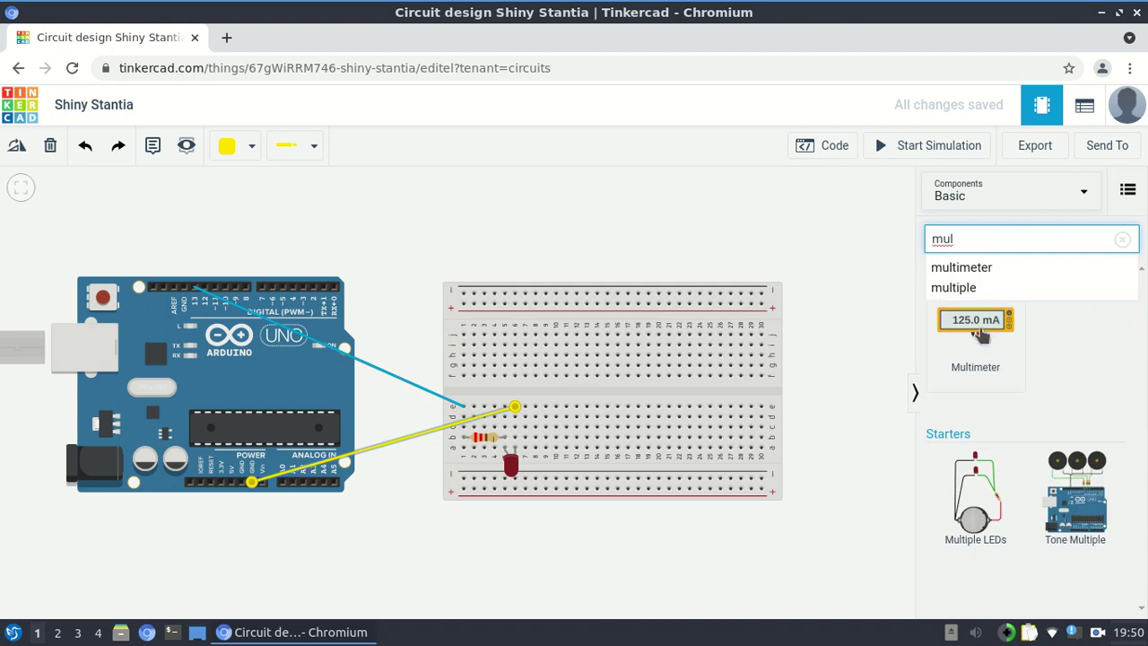
click(981, 332)
drag(980, 332, 541, 262)
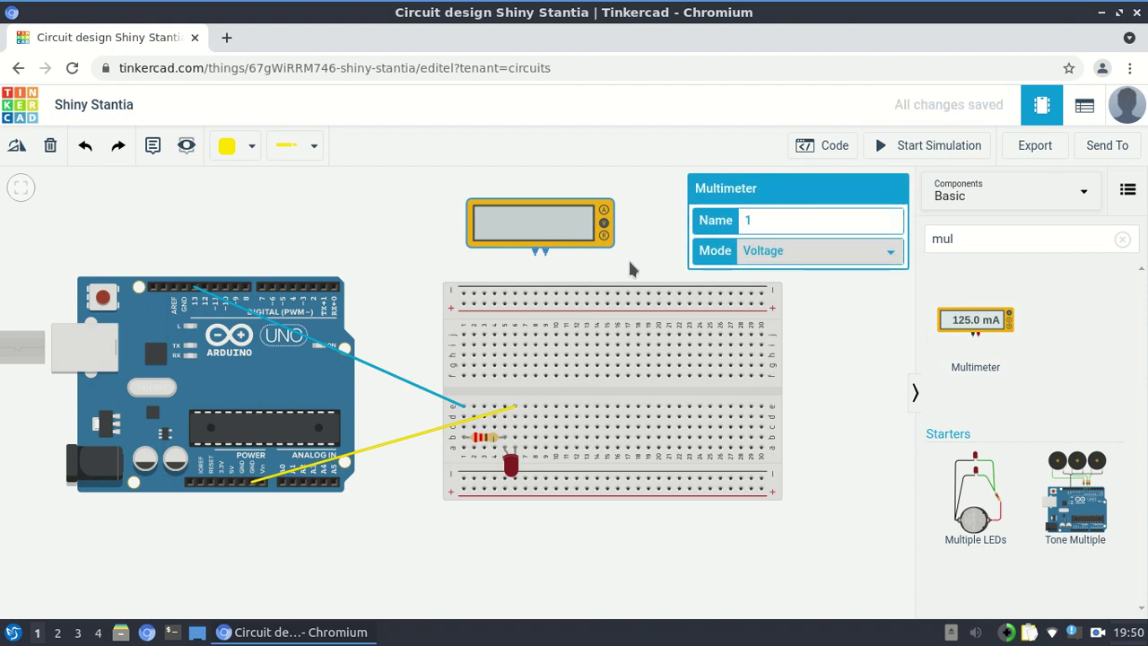
- Rename the multimeter from 1 to MM, leaving its mode on Voltage
click(759, 223)
key(BackSpace)
text(MM)
click(891, 258)
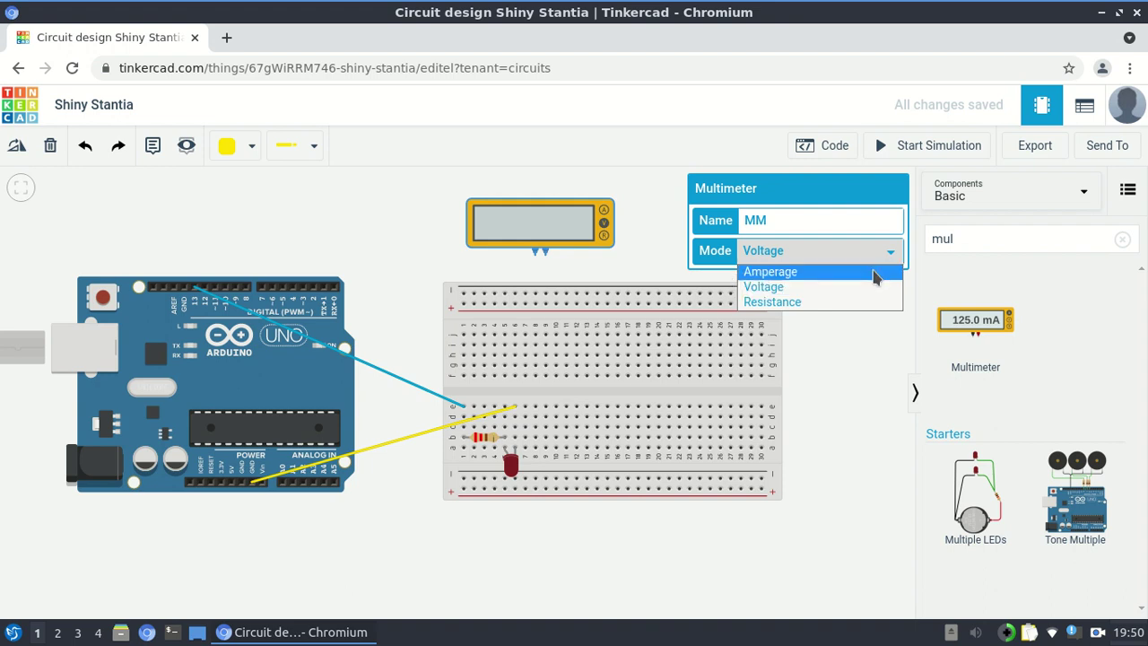
click(850, 356)
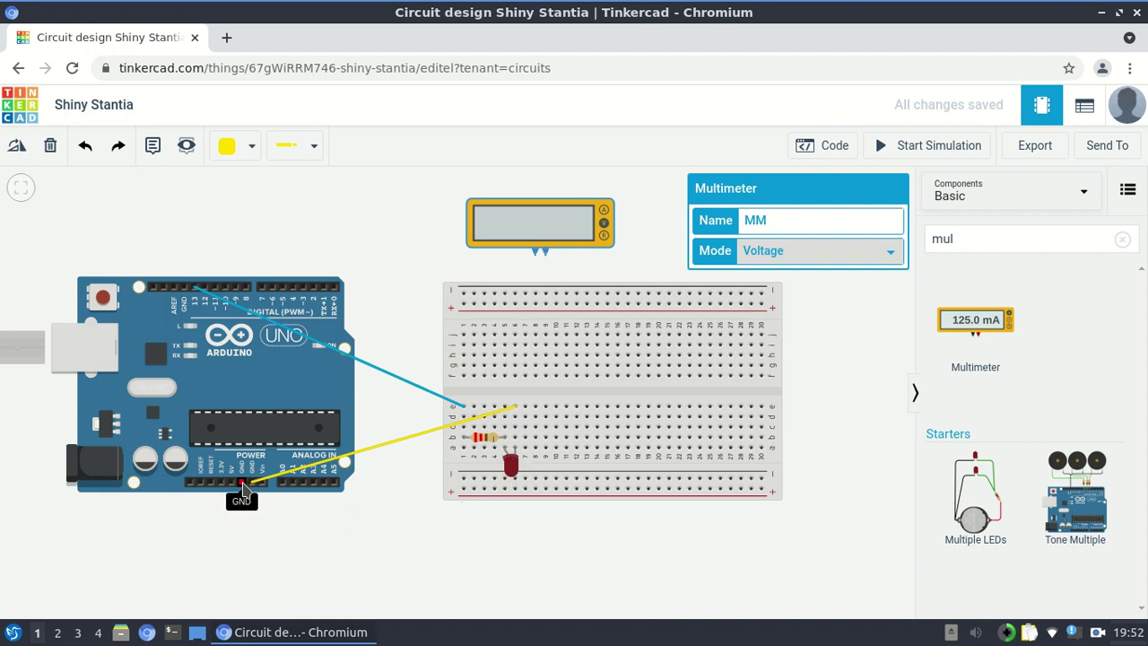
- Draw a wire from the multimeter's positive terminal to the hole beside R1's left lead
click(545, 256)
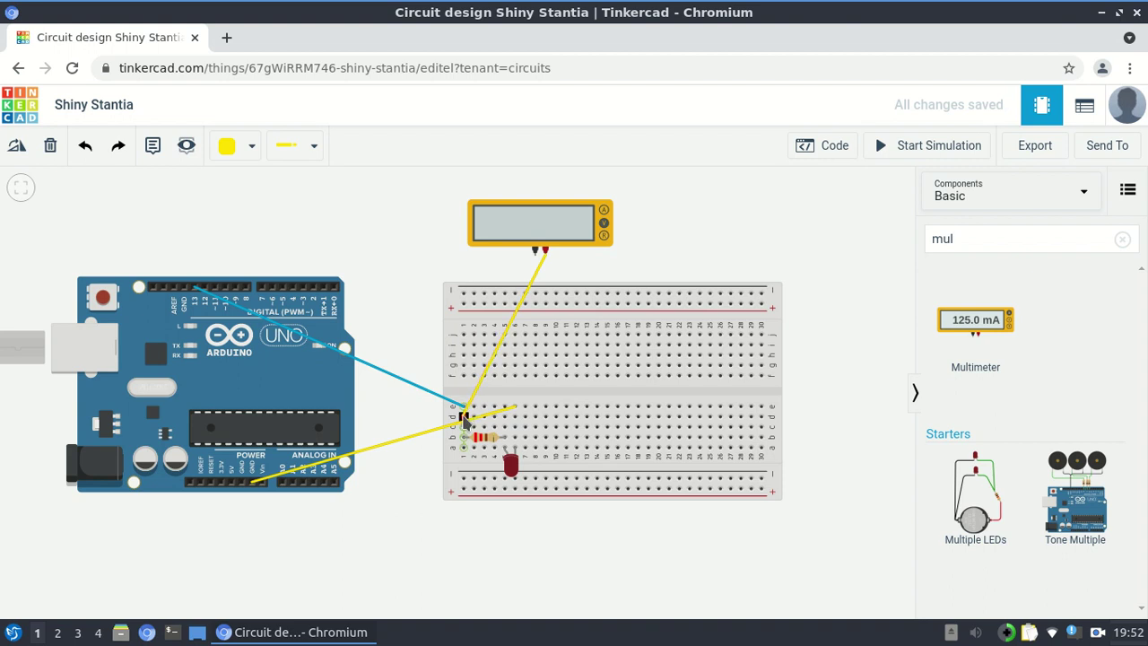
click(464, 418)
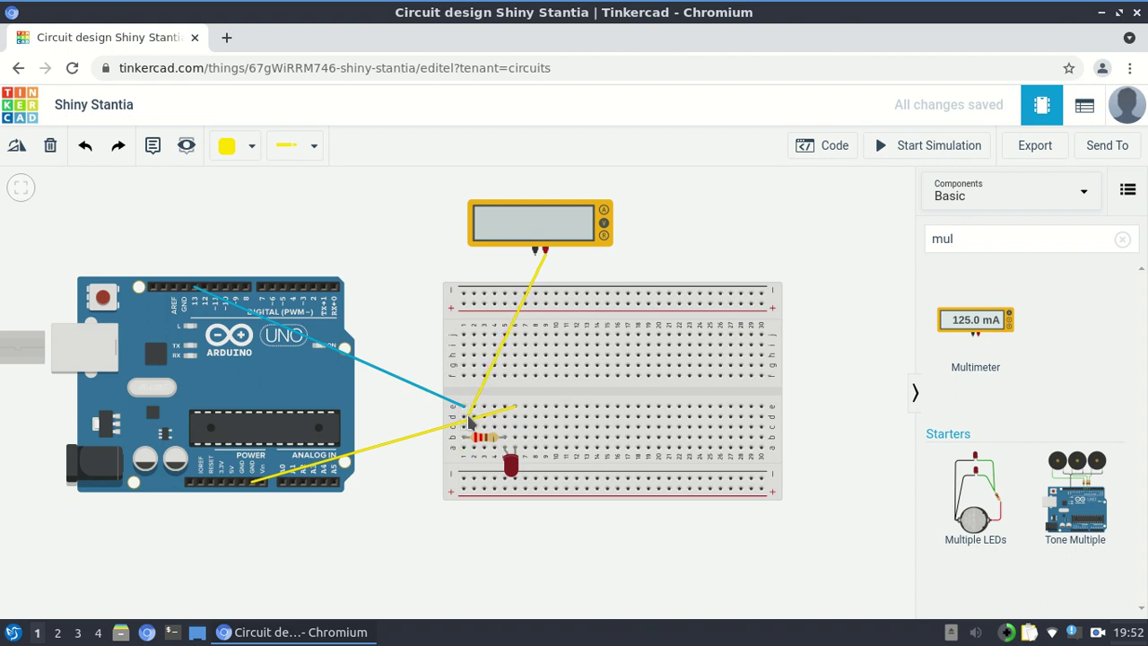
click(464, 418)
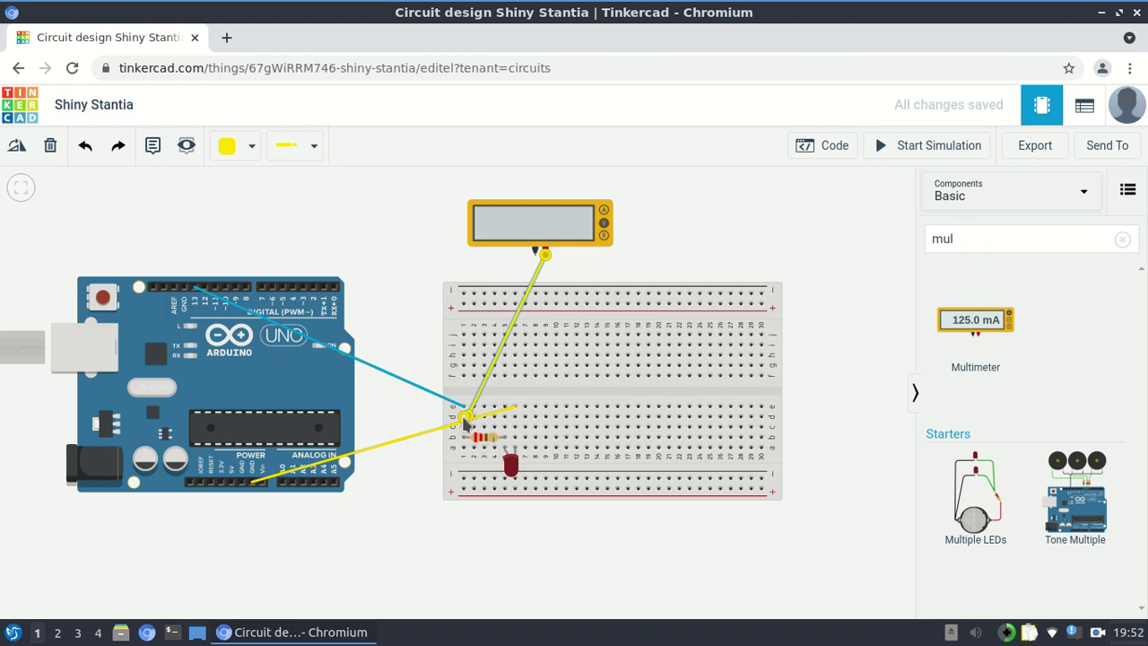
- Delete that wire and redraw it from the positive terminal to the hole beside the resistor
key(Delete)
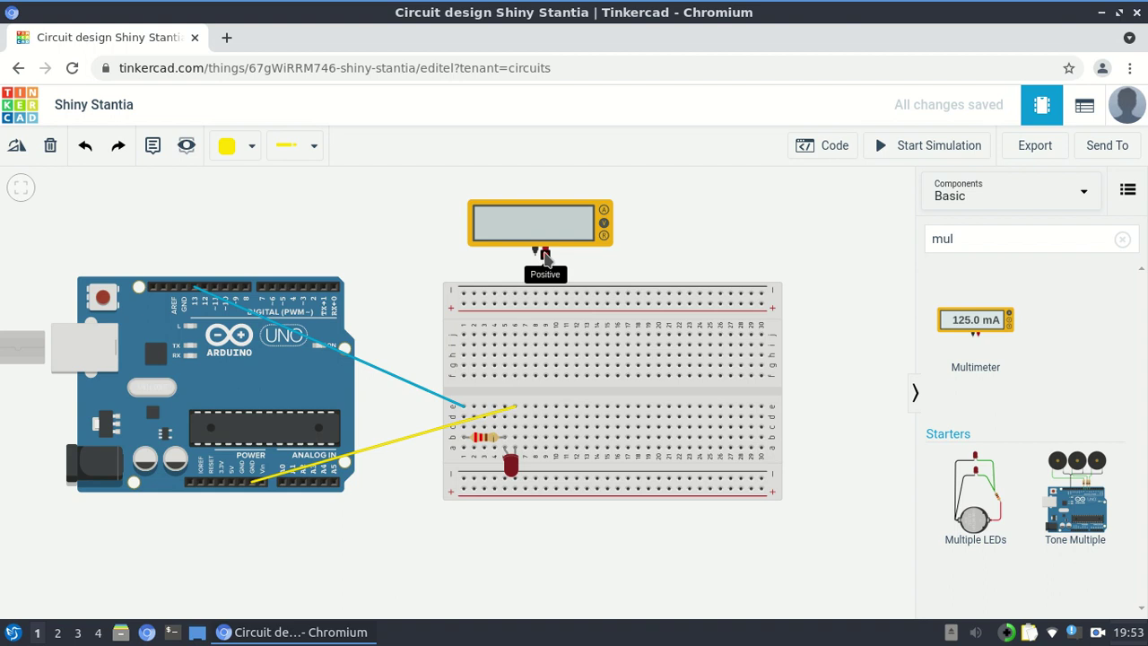
click(544, 255)
click(463, 417)
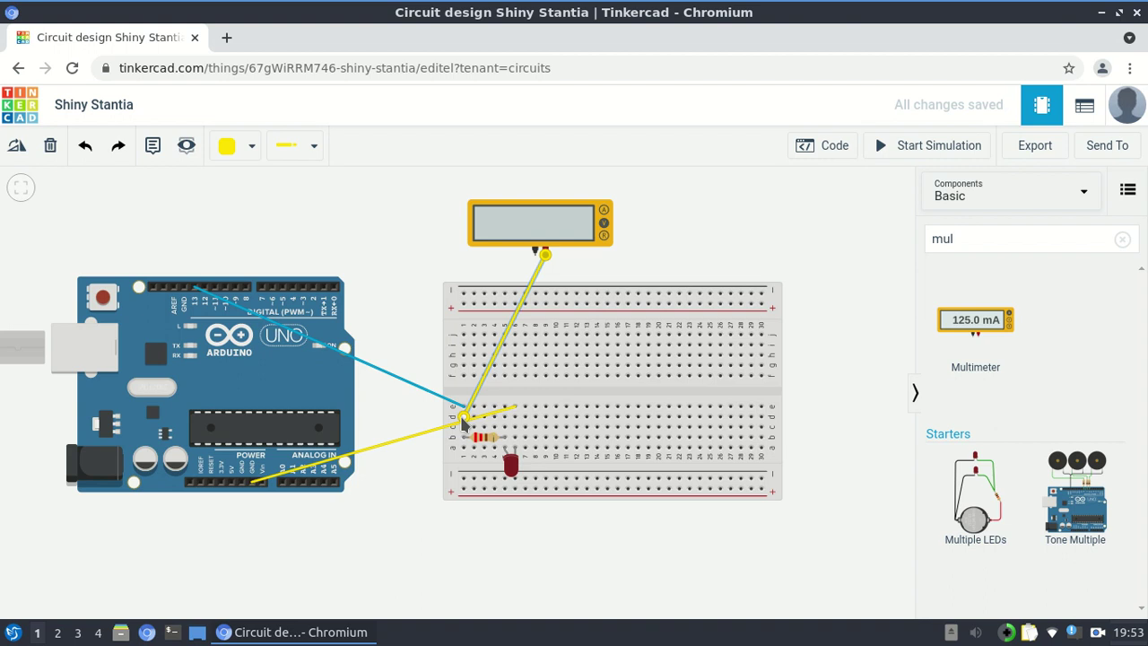
- Color the positive meter wire red and wire the negative terminal to R1's right end
click(319, 148)
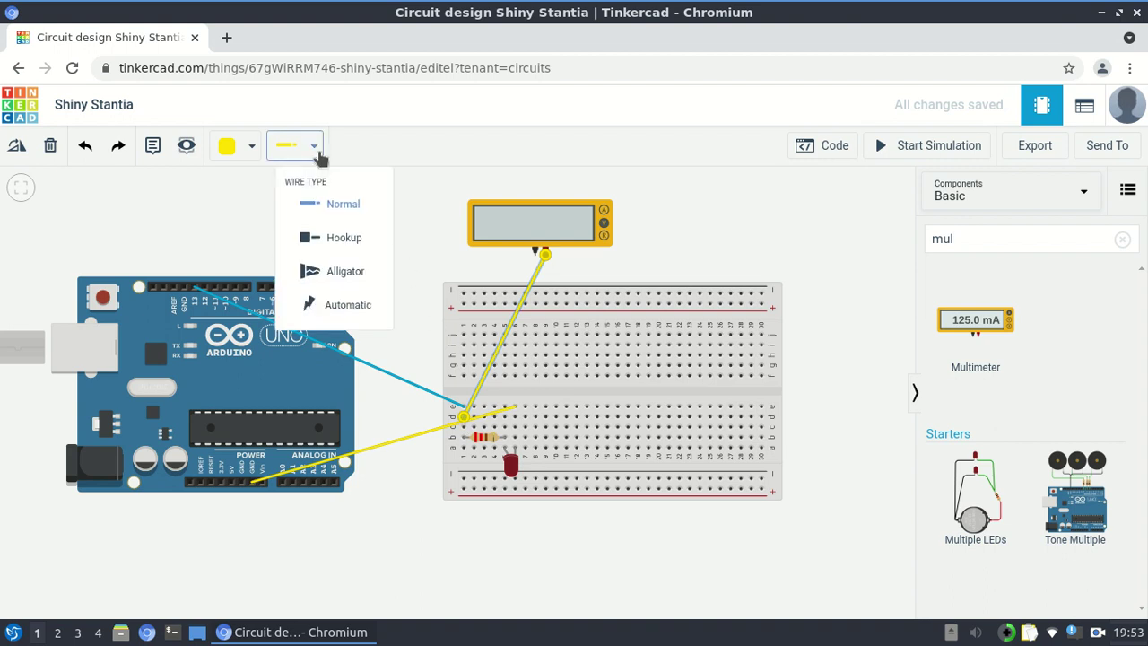
click(247, 152)
click(252, 235)
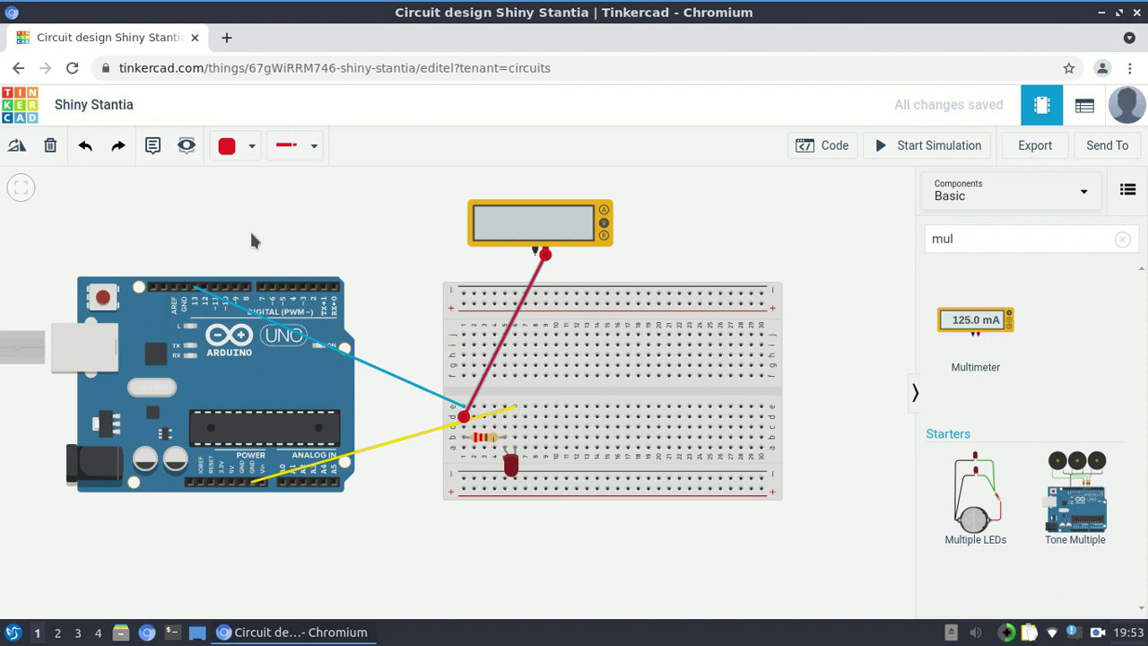
click(535, 256)
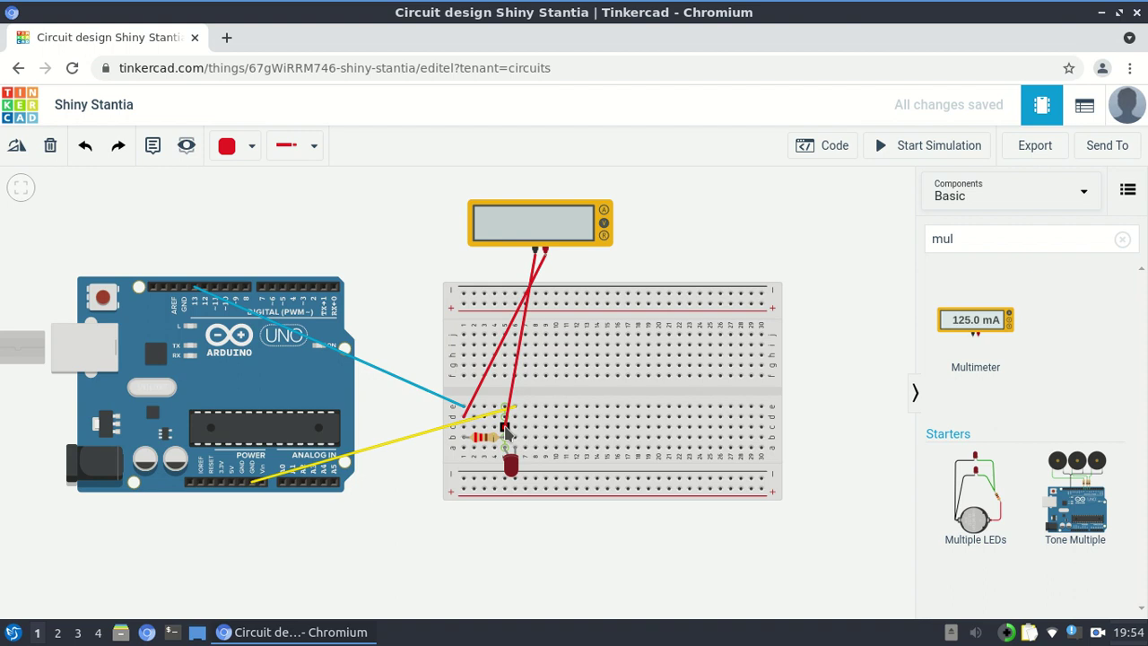
click(505, 428)
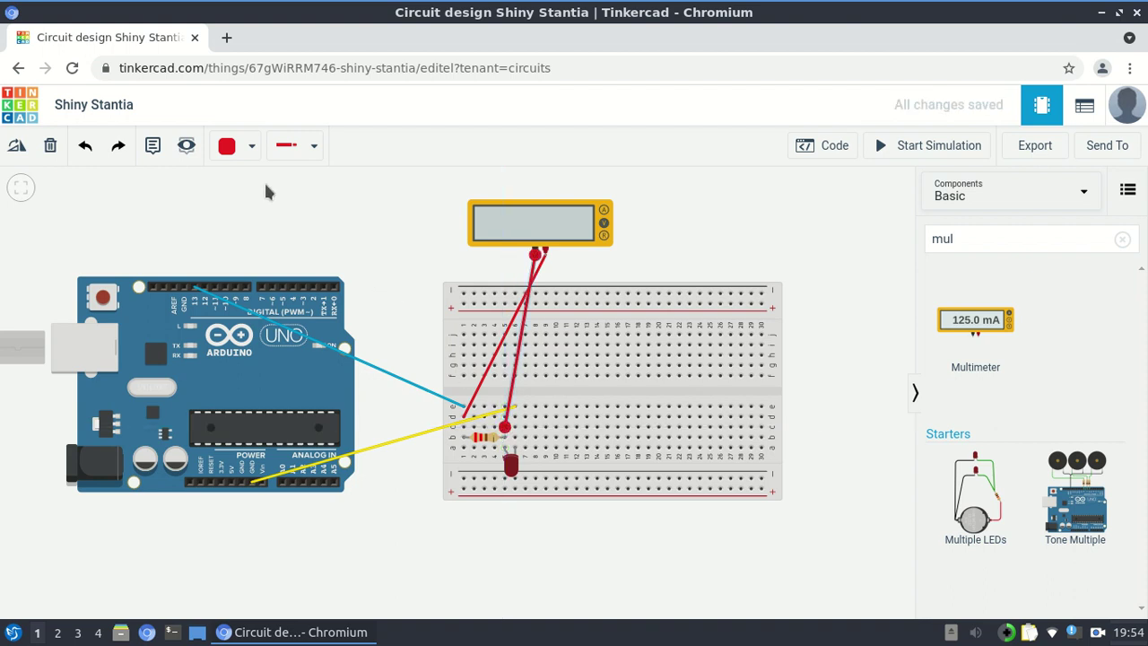
- Set the negative-terminal wire's colour to Black
click(253, 147)
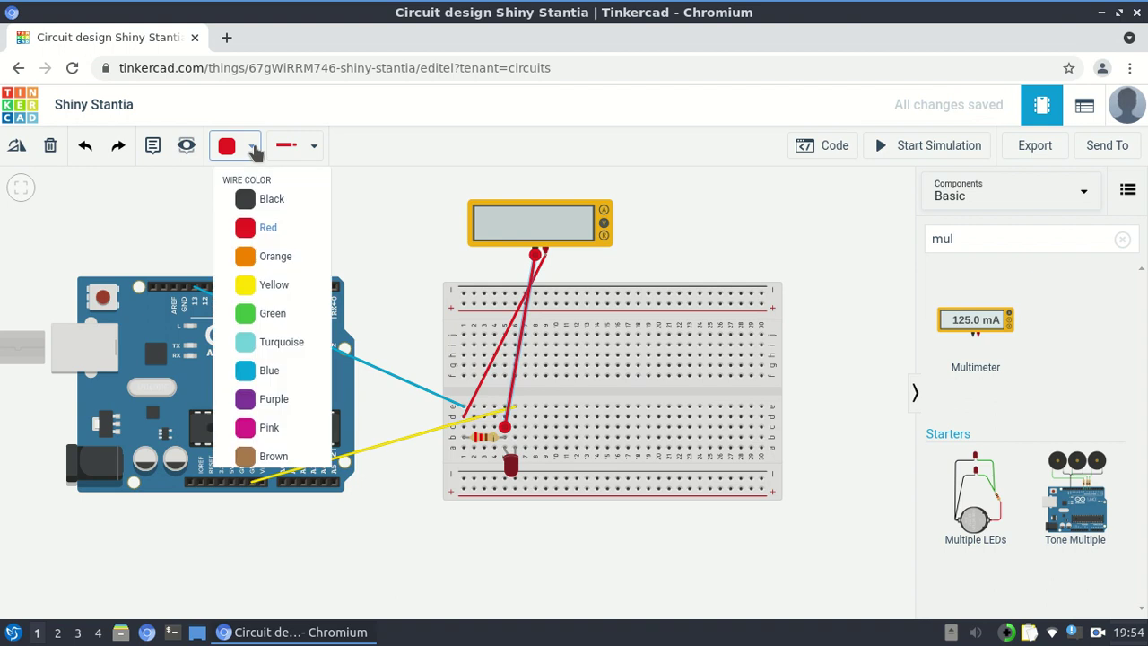
click(258, 203)
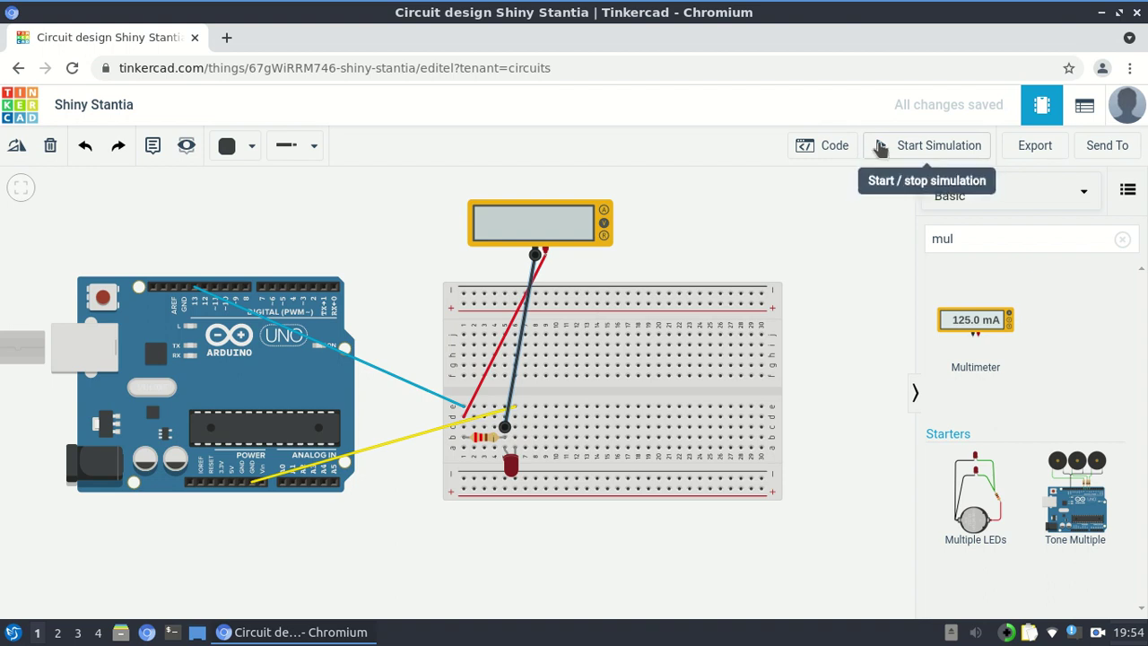
- Hide the components panel, run a test simulation reading 0.00 V, then stop it
click(912, 393)
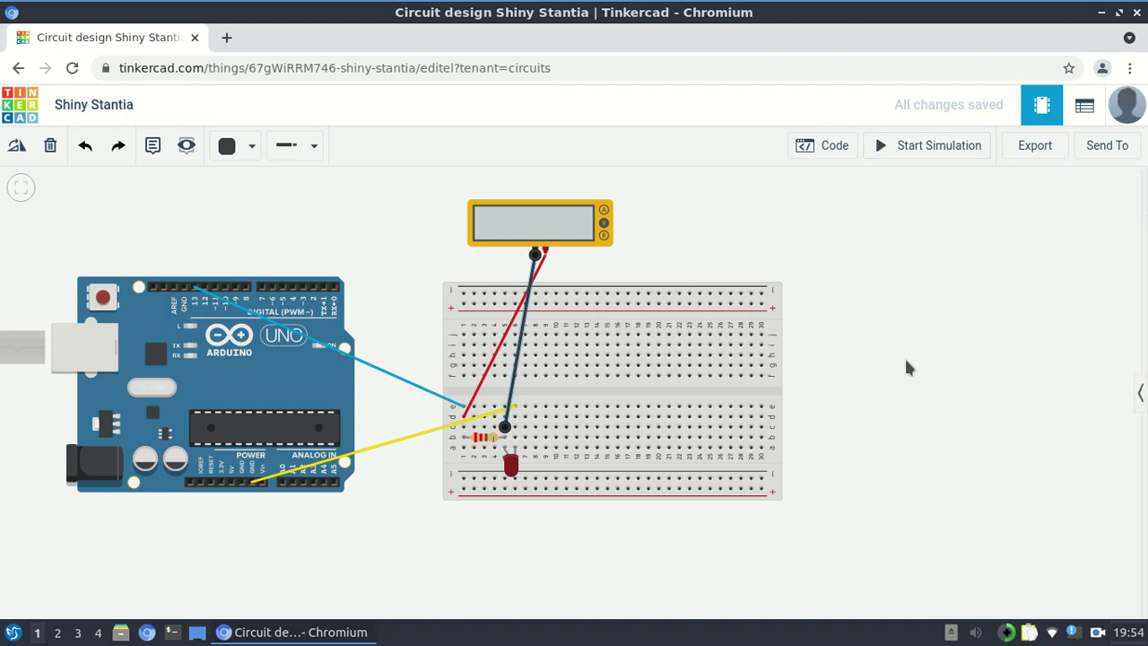
click(881, 151)
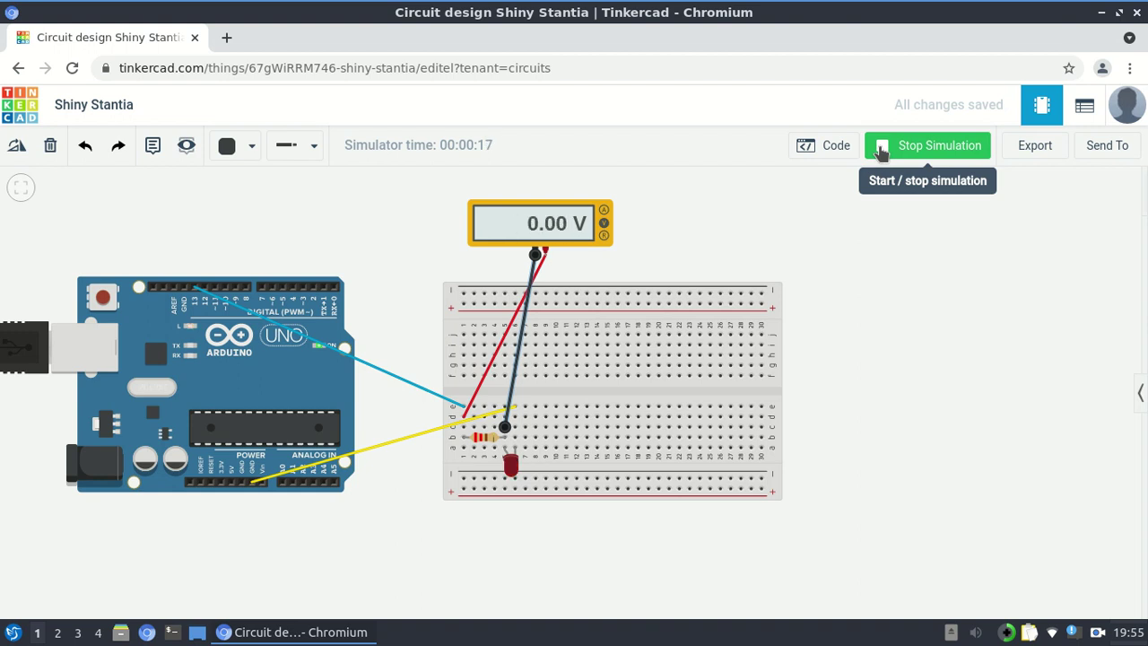
click(881, 150)
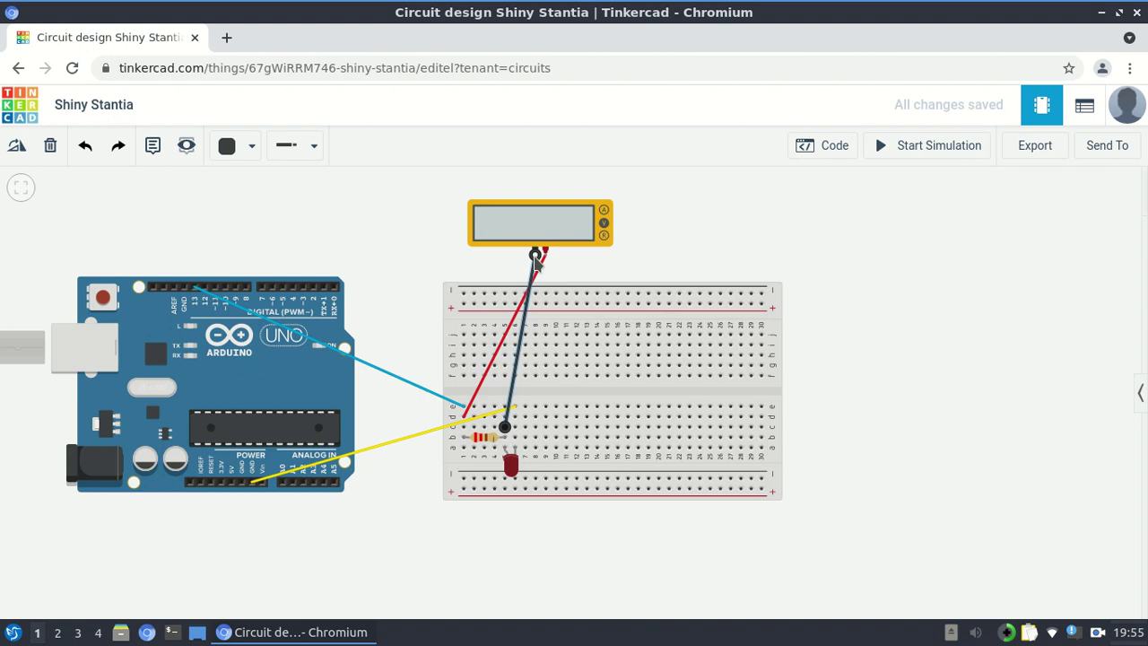
- Detach the black wire from the multimeter and reseat the red wire's end at the positive terminal
drag(535, 261, 484, 306)
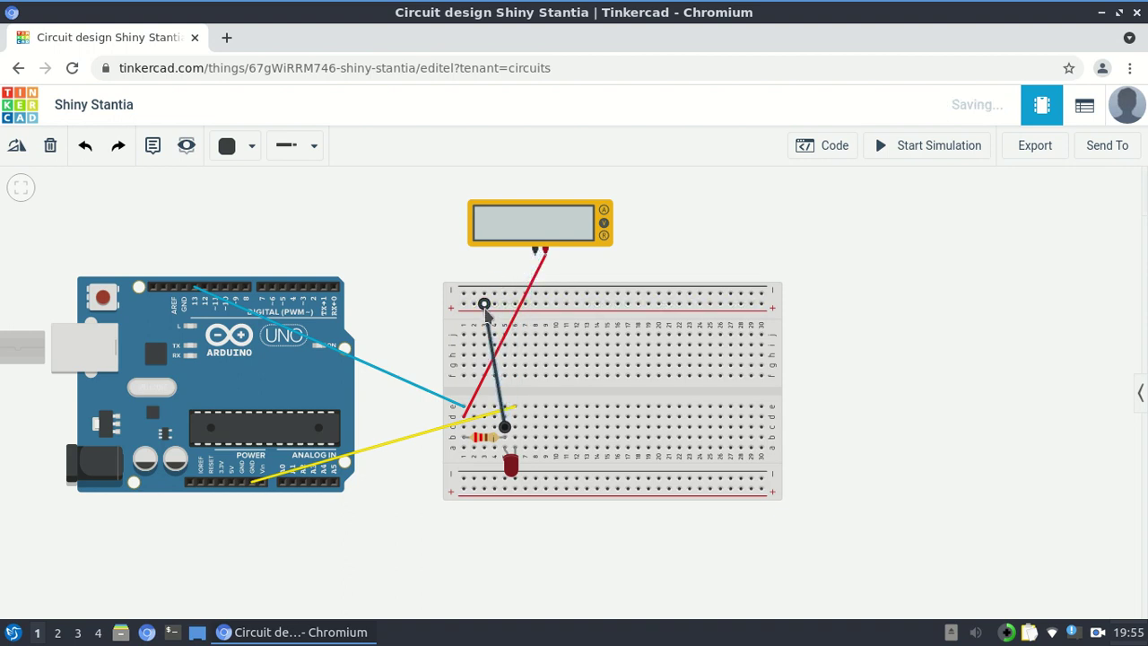
drag(544, 260, 547, 257)
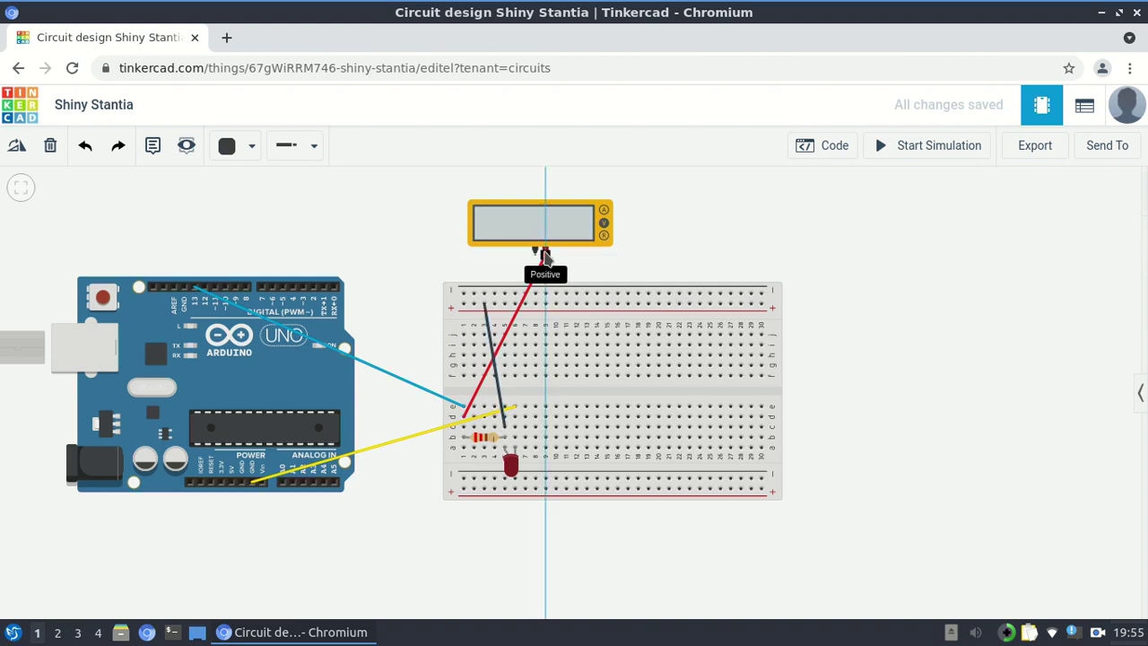
drag(544, 257, 547, 258)
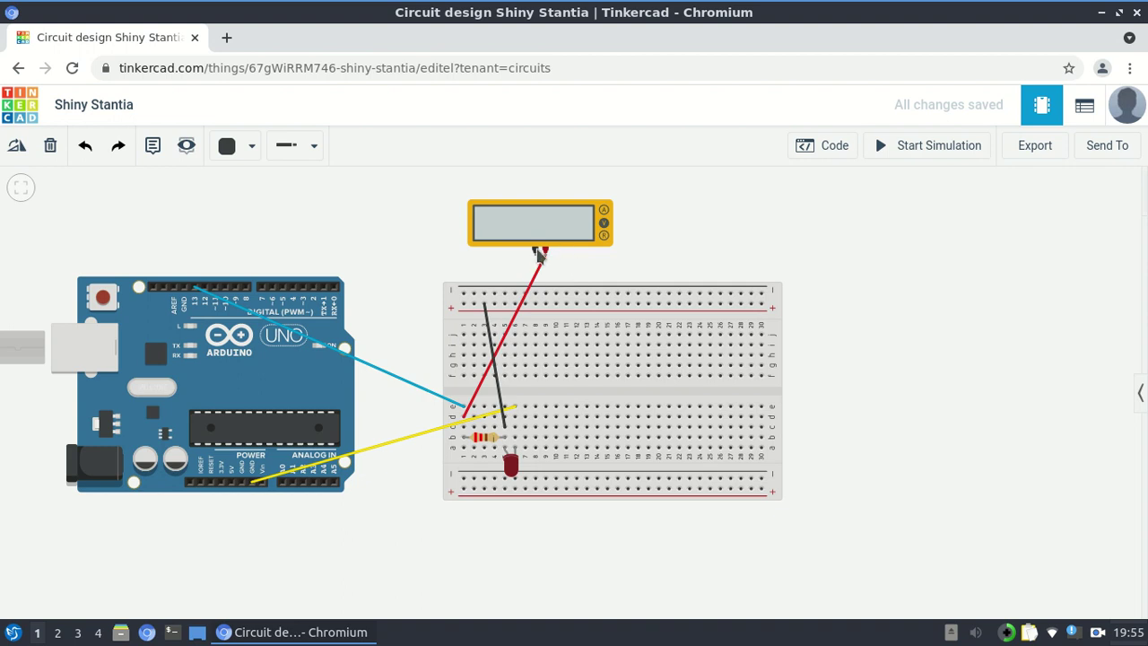
click(535, 251)
click(545, 254)
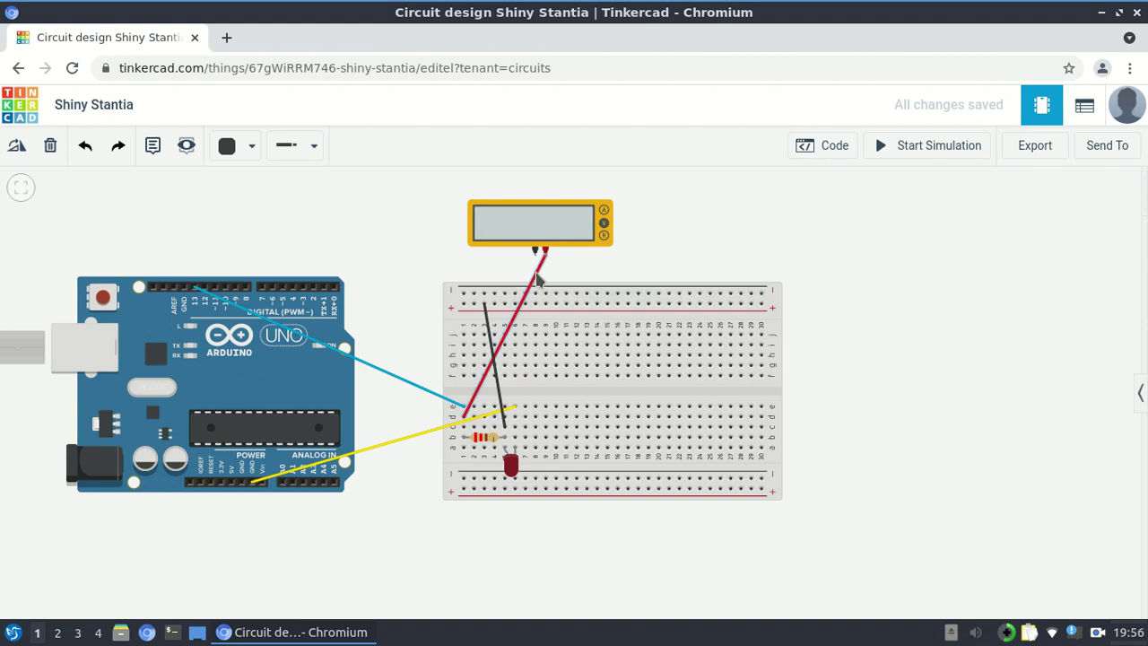
- Move the red wire to the negative terminal, the black to the positive, and start the simulation
click(537, 278)
drag(545, 258, 540, 261)
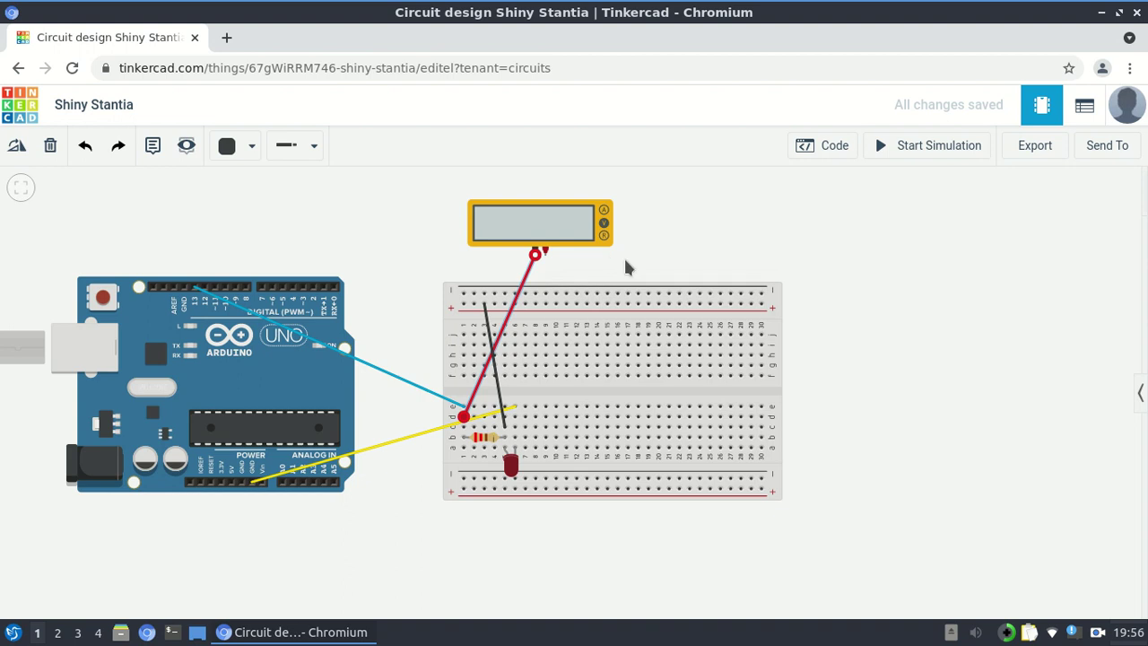
click(490, 333)
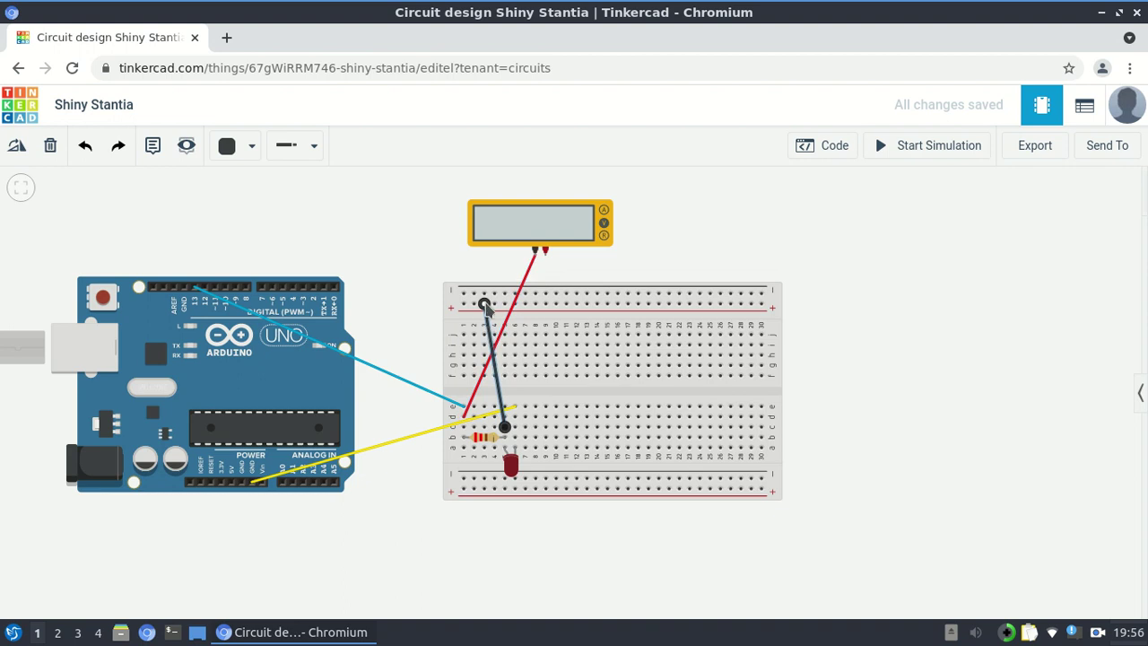
drag(484, 305, 547, 259)
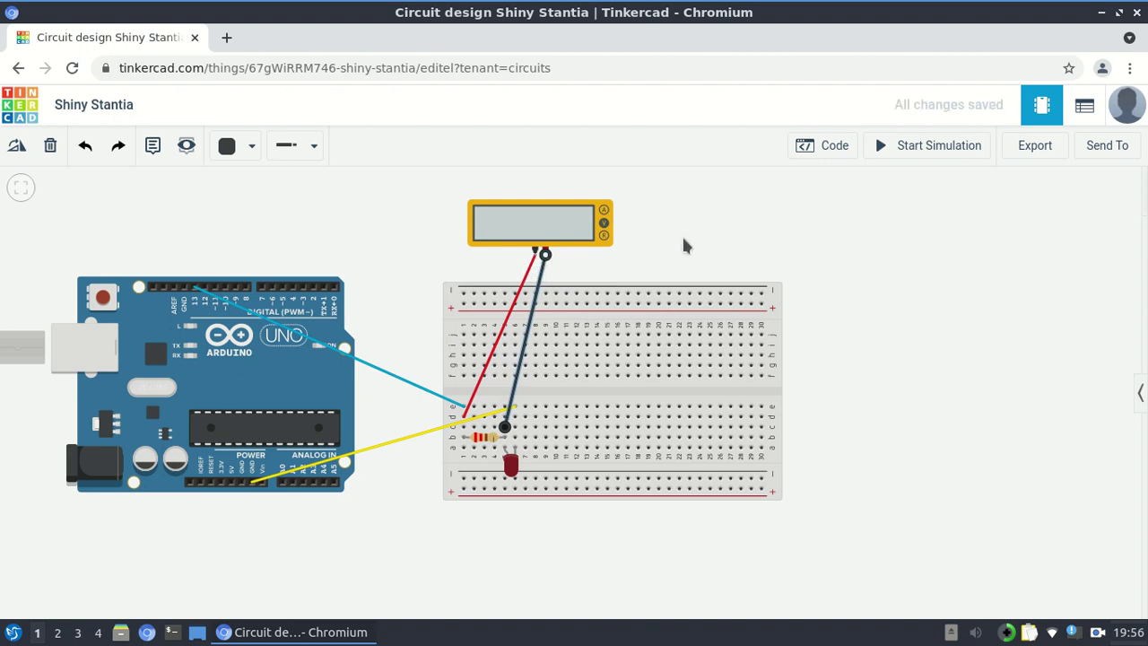
click(917, 152)
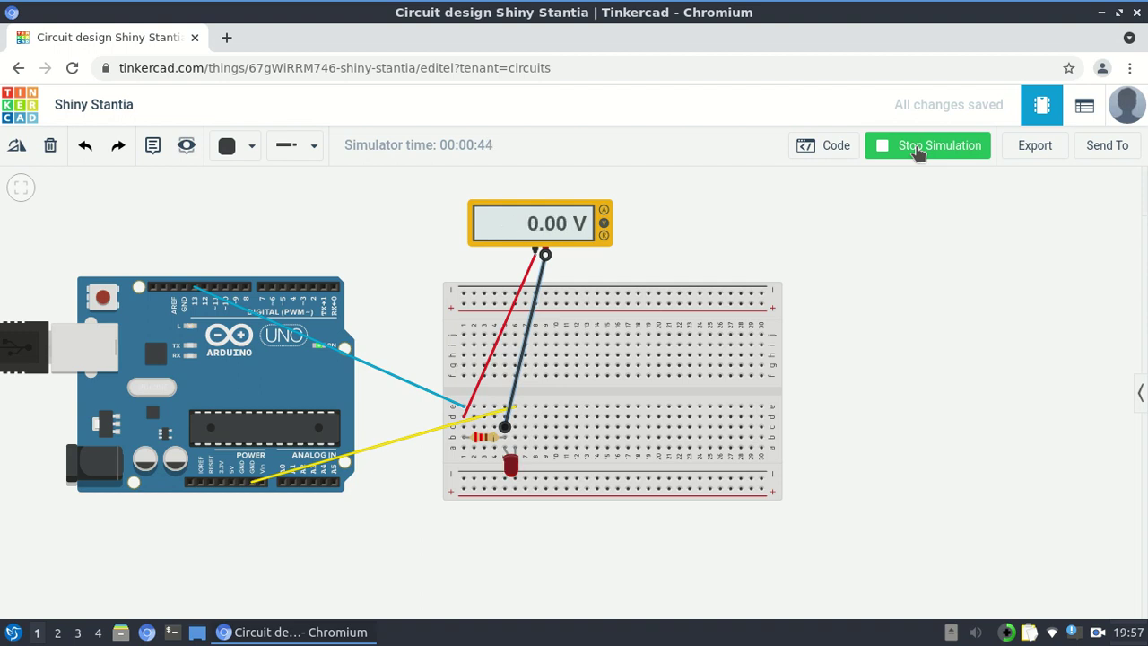
click(917, 153)
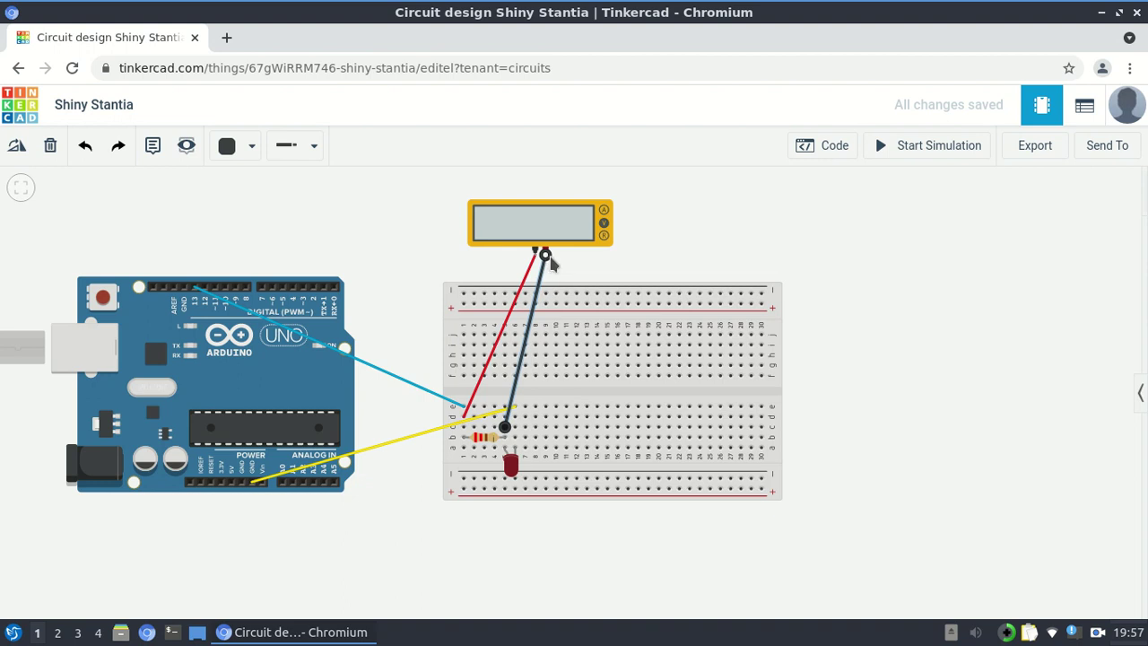
drag(549, 260, 588, 336)
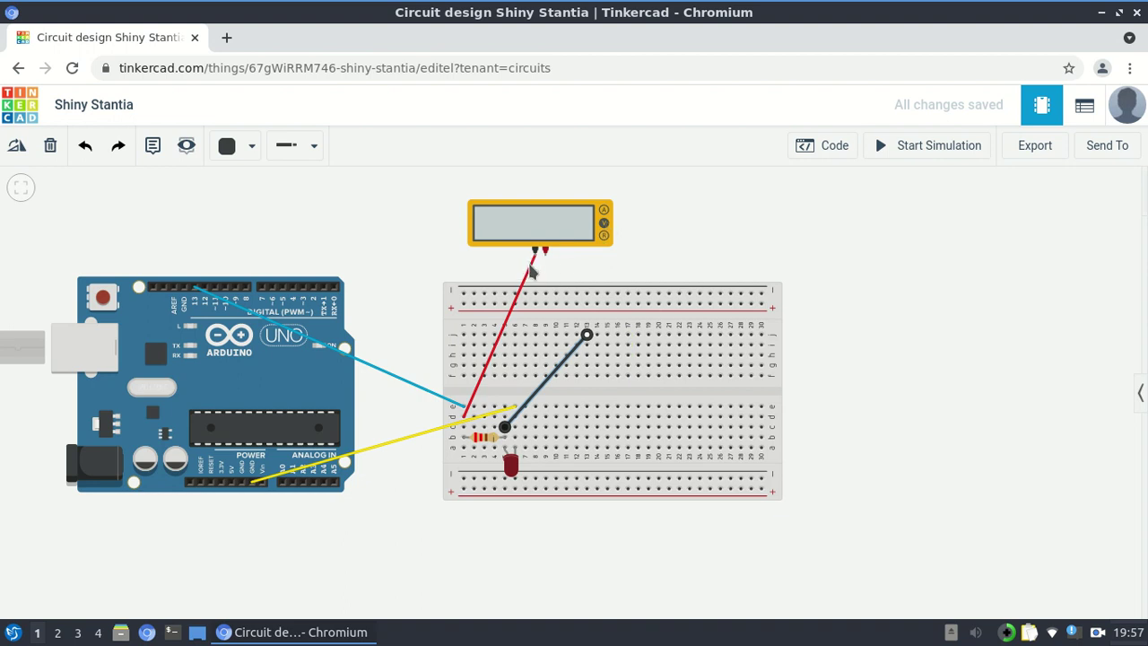
click(529, 269)
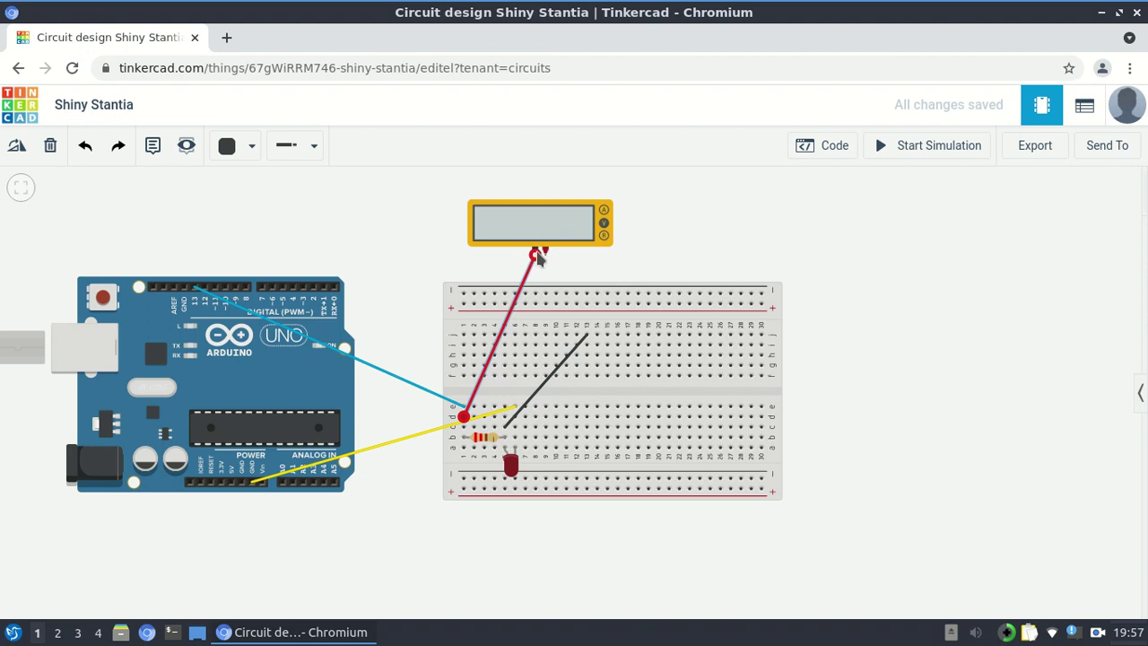
drag(536, 256, 545, 254)
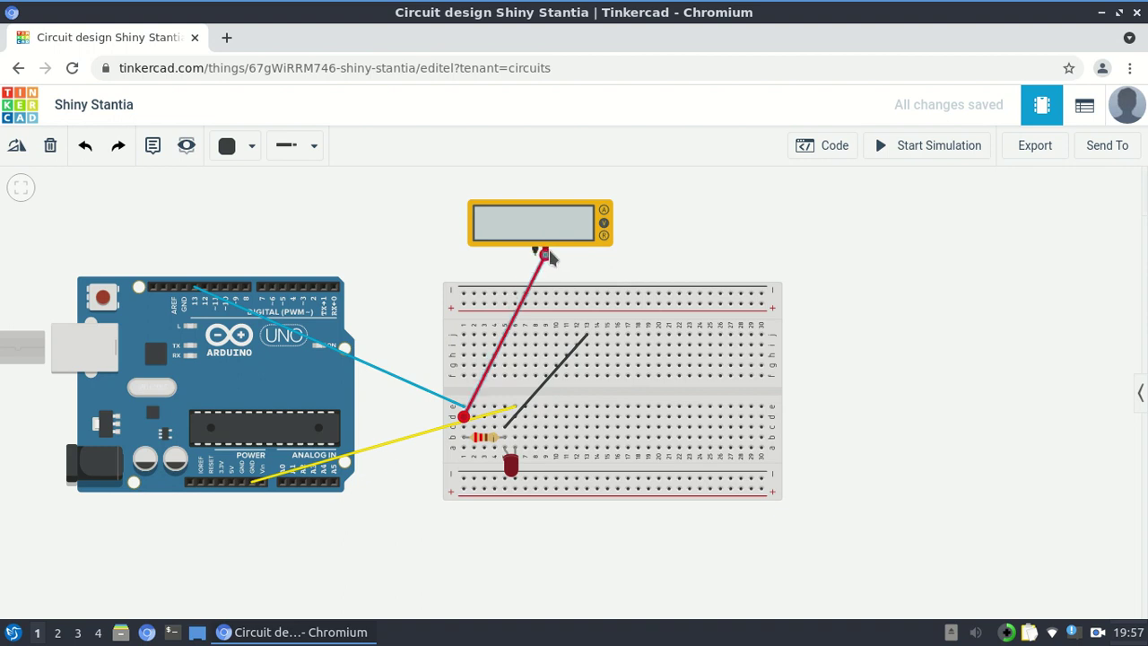
click(574, 356)
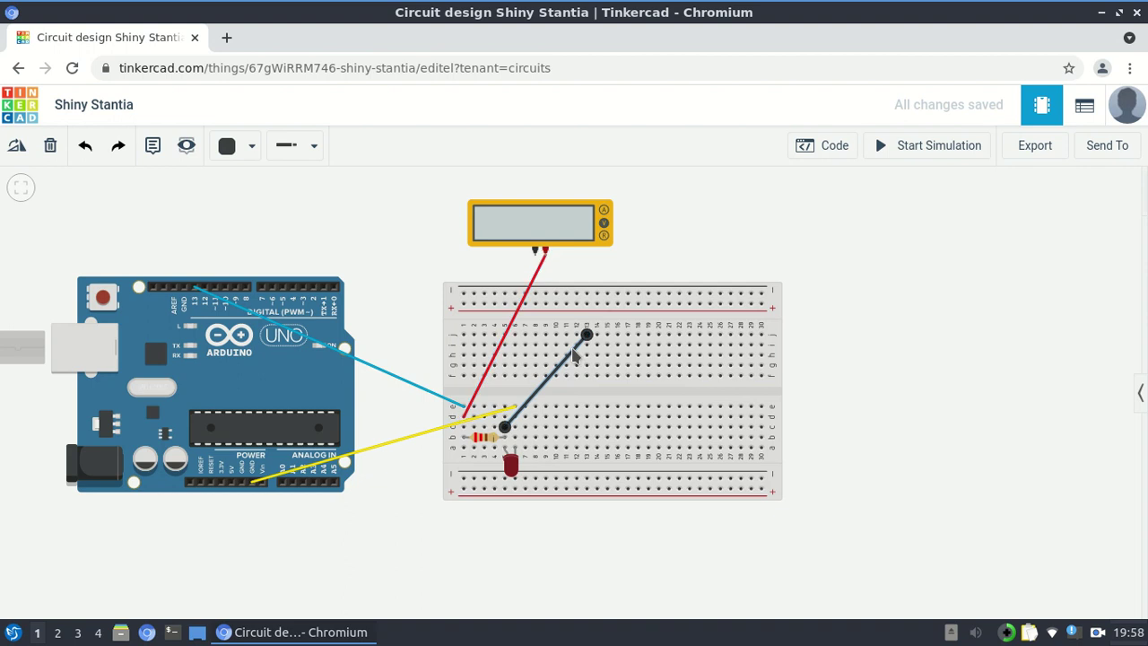
drag(589, 341, 569, 330)
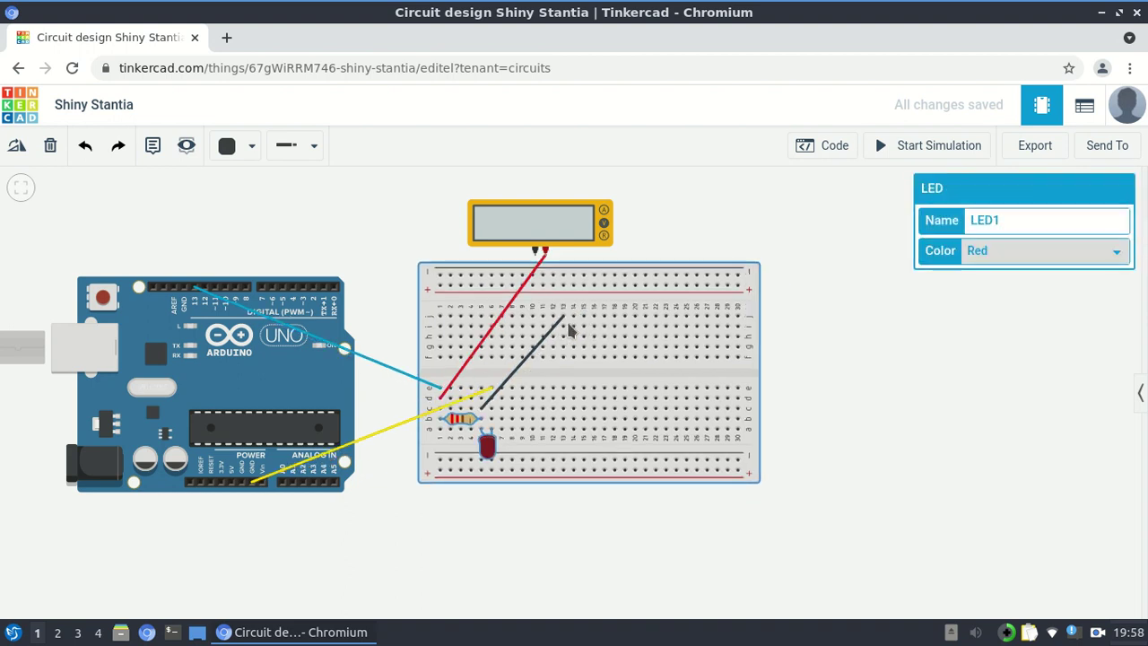
key(ctrl+z)
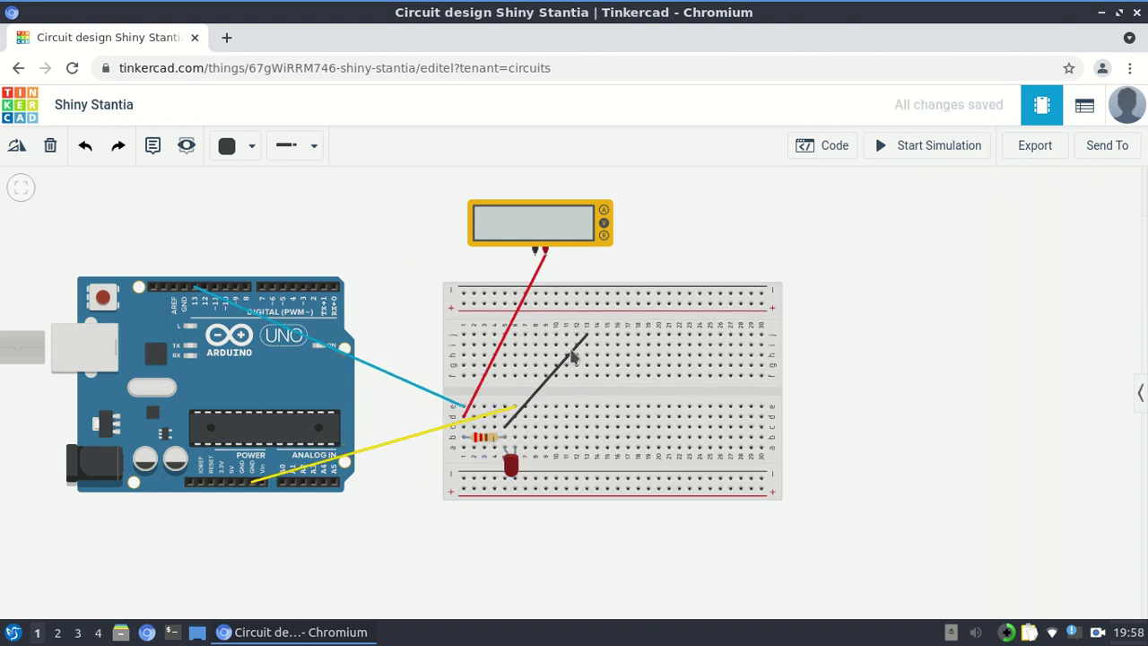
click(576, 348)
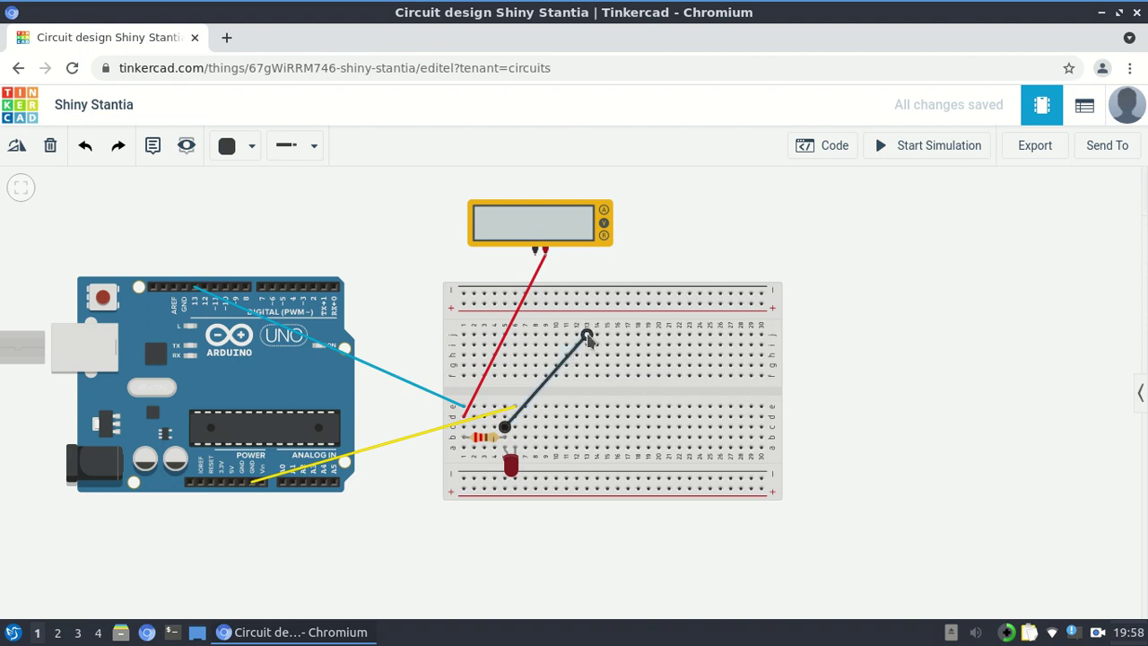
- Reconnect the black wire's top end to the multimeter's COM terminal, leaving its lower end at R1
drag(589, 342, 542, 262)
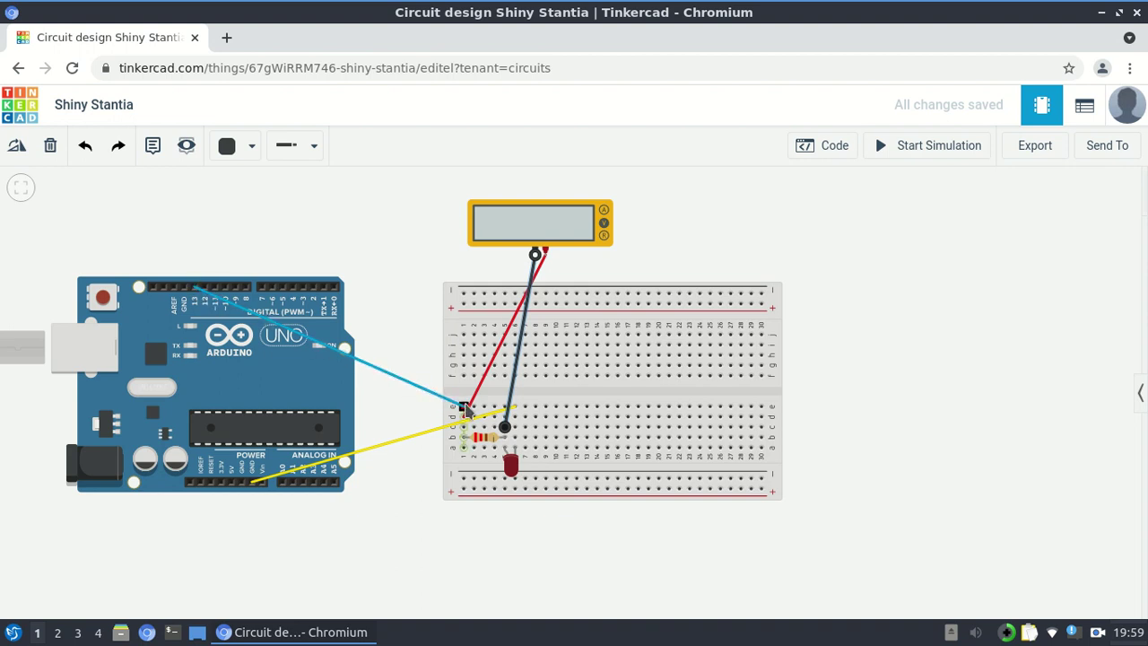
click(505, 447)
click(252, 482)
- Nudge the red LED a few holes right on the breadboard
click(511, 465)
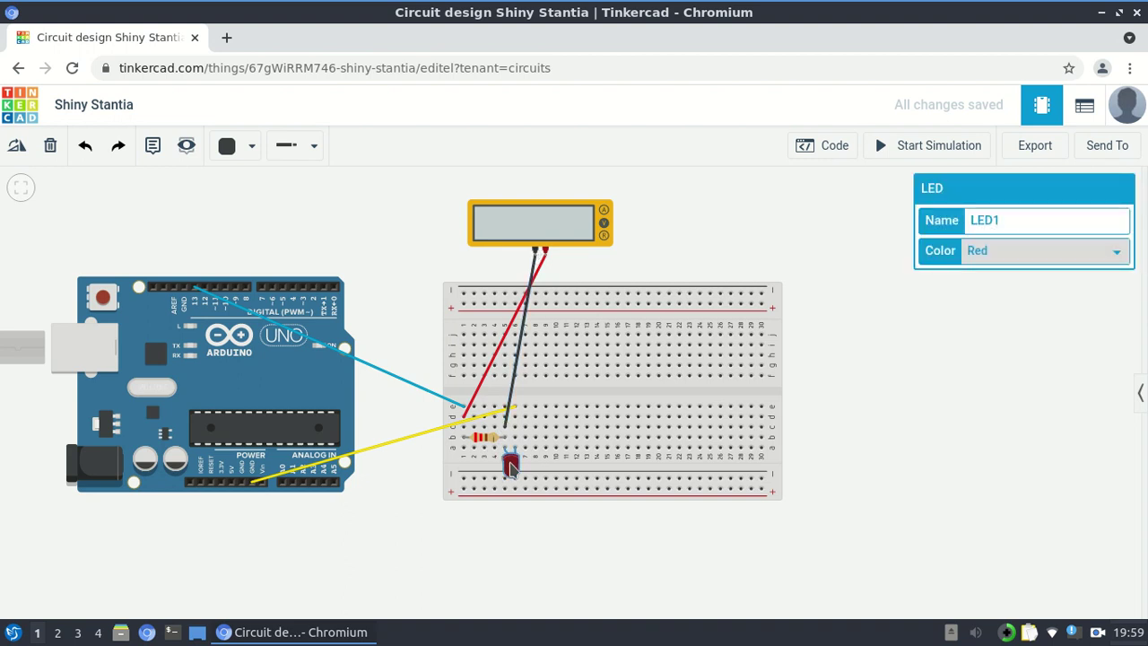
key(Right)
key(Right)
key(Right)
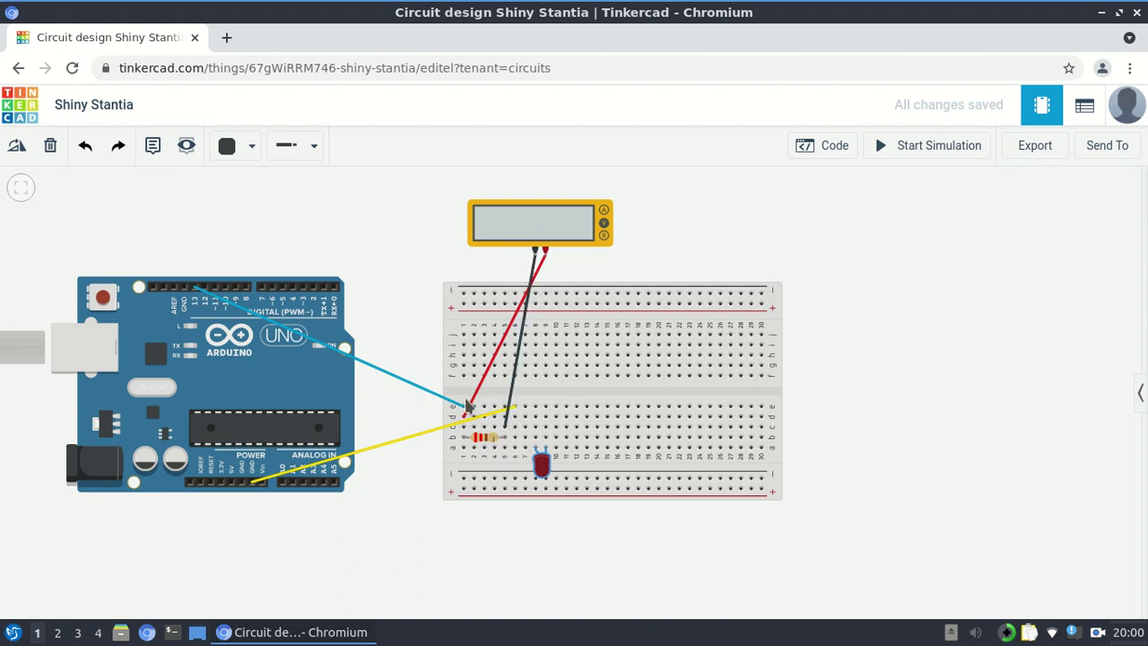
- Move the black lead's breadboard end to the LED's column and reseat the red lead beside the resistor
mouse_move(465, 408)
mouse_down()
mouse_move(513, 421)
mouse_move(466, 418)
mouse_up()
click(506, 427)
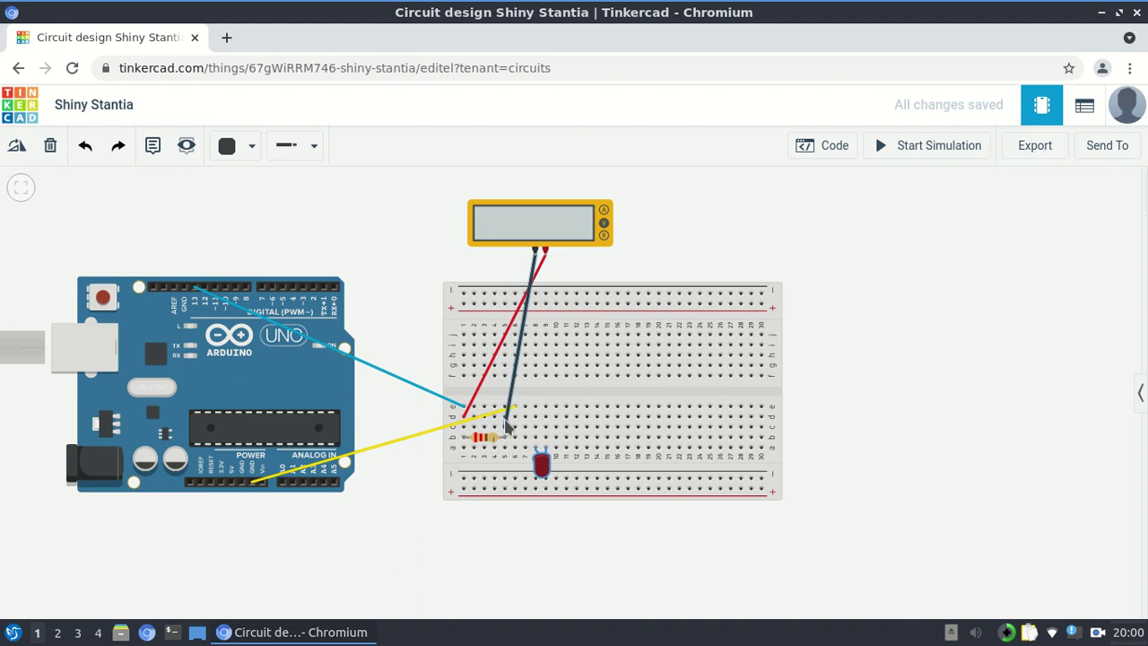
mouse_move(506, 427)
mouse_down()
mouse_move(536, 289)
mouse_move(514, 428)
mouse_up()
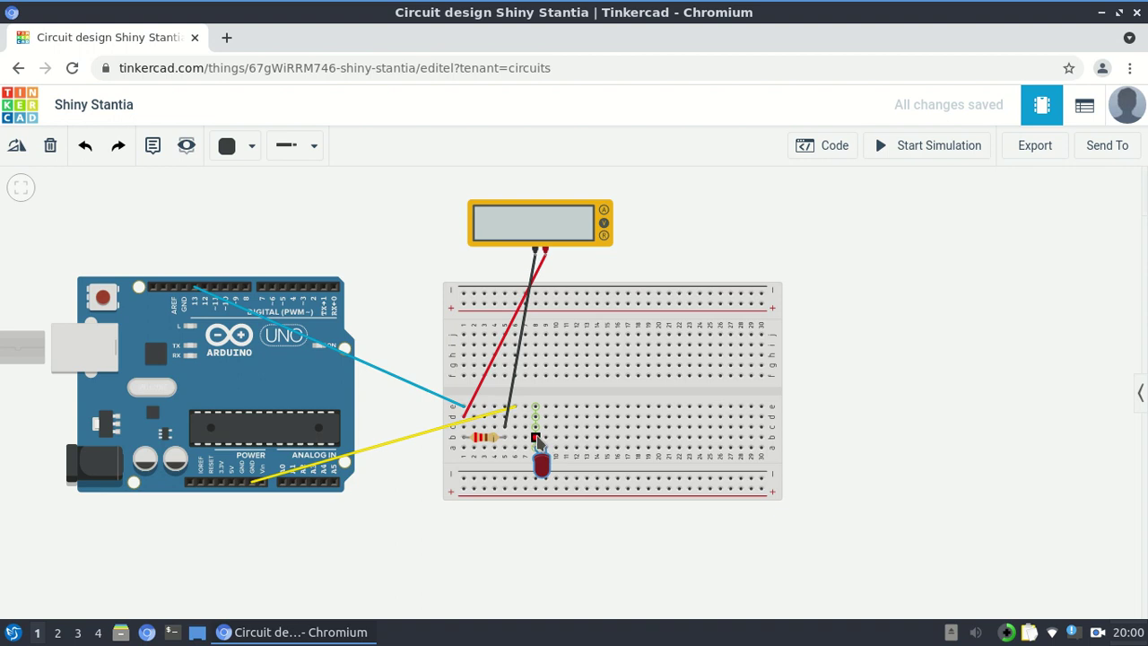
click(511, 394)
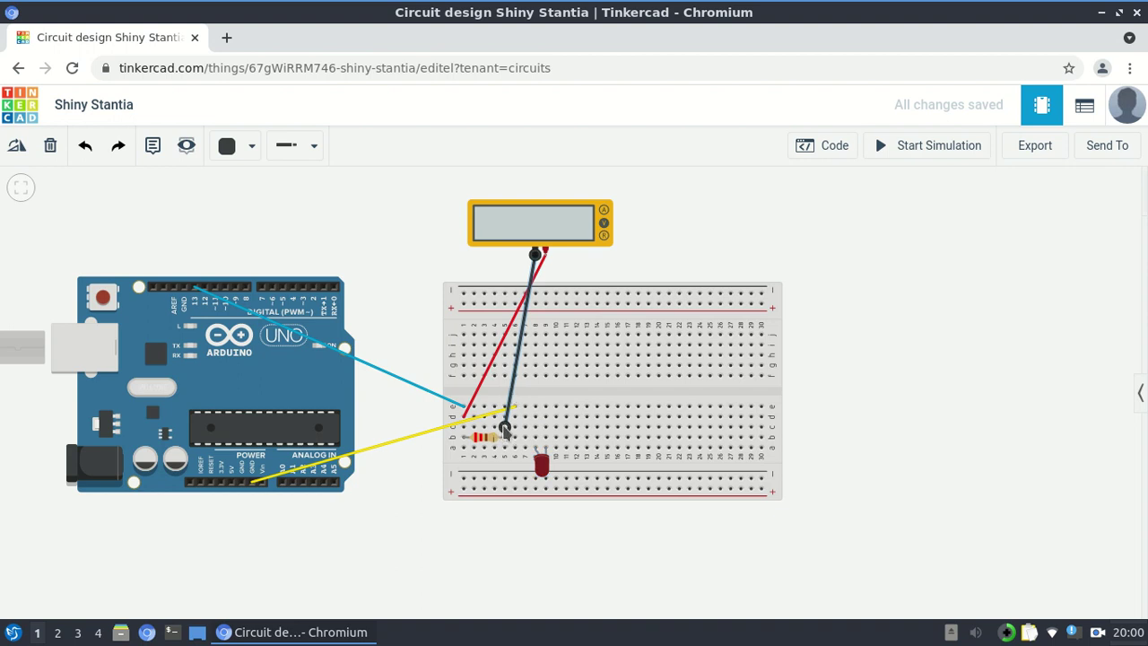
drag(505, 428, 536, 419)
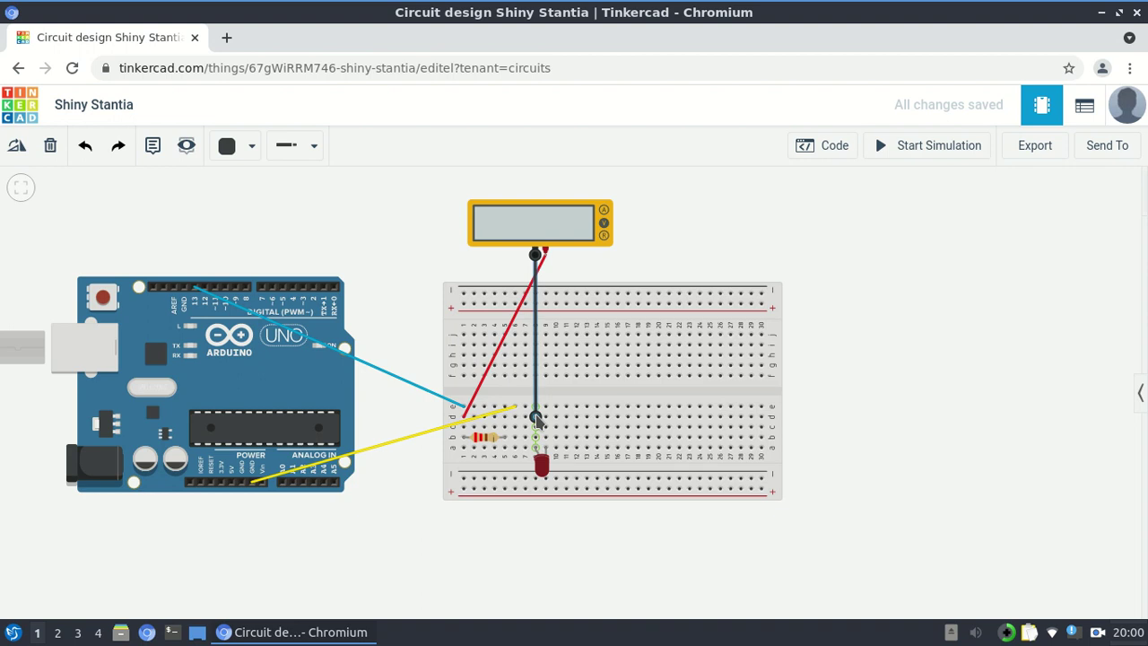
drag(537, 417, 537, 408)
drag(465, 416, 506, 421)
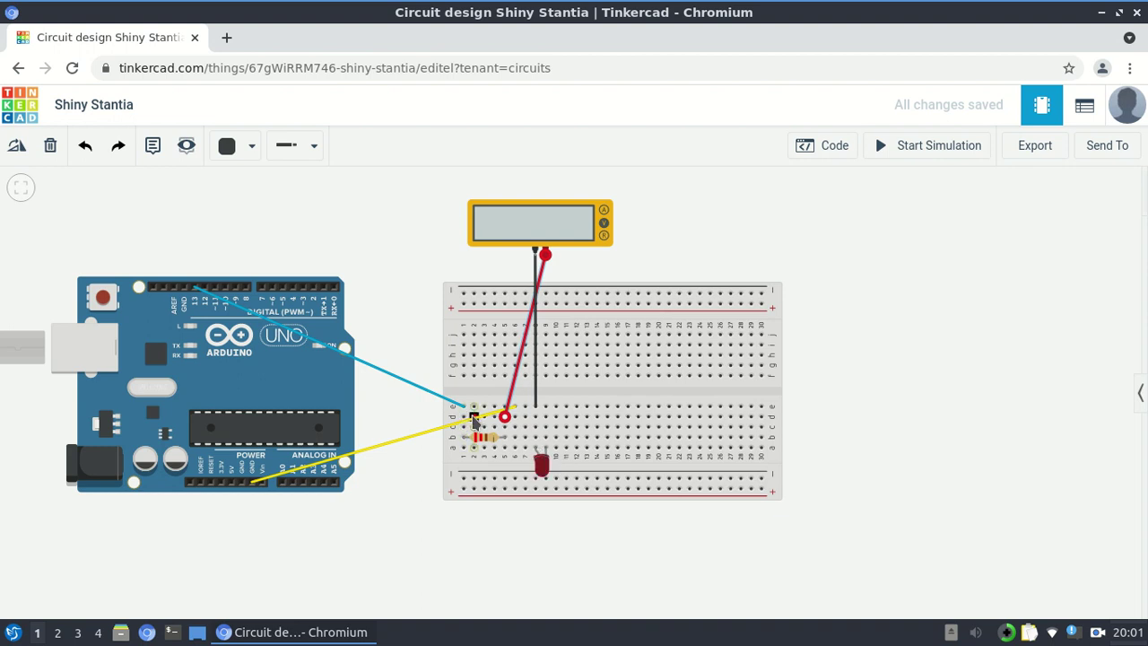
- Move the yellow GND wire's breadboard end beside the LED, keeping it on the Arduino GND pin
click(474, 418)
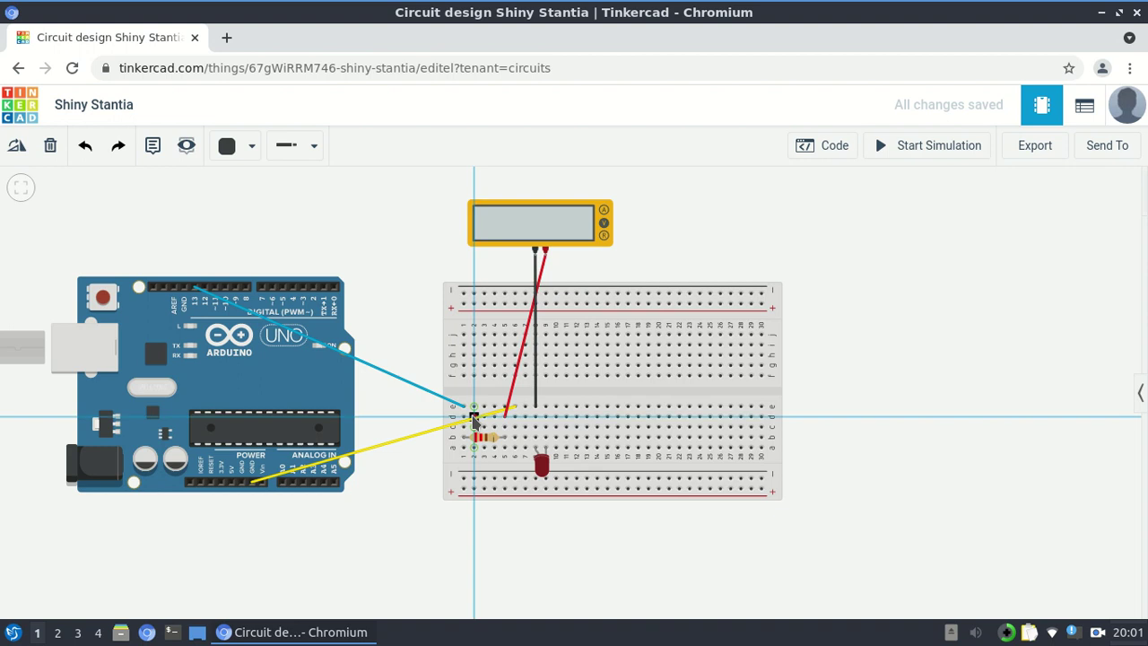
click(474, 418)
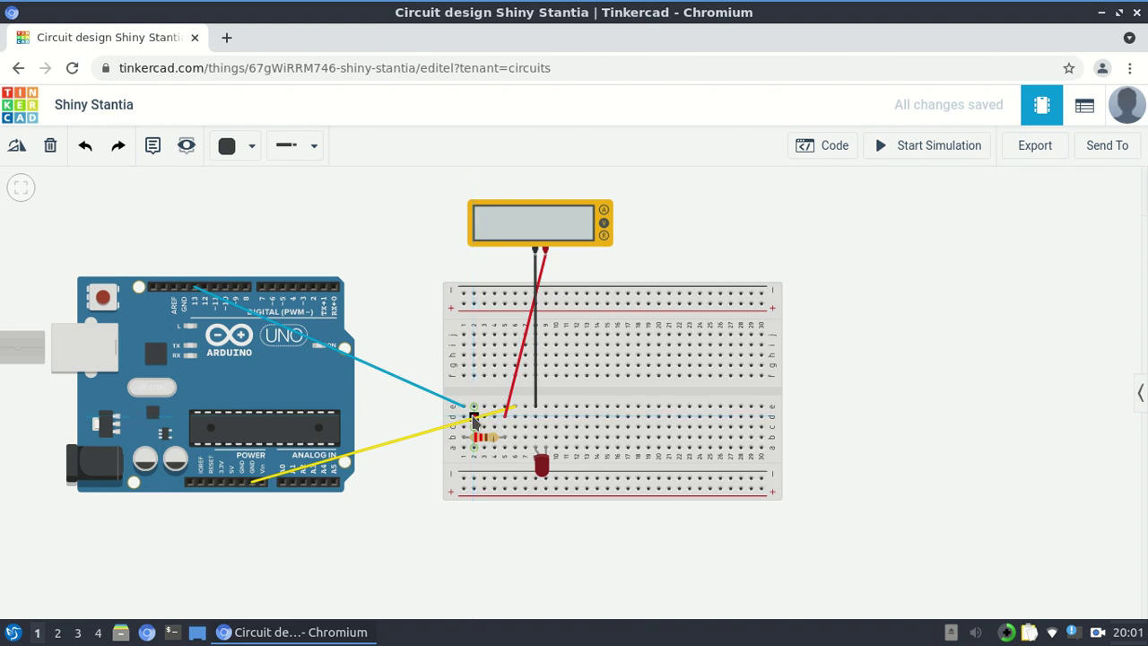
click(403, 440)
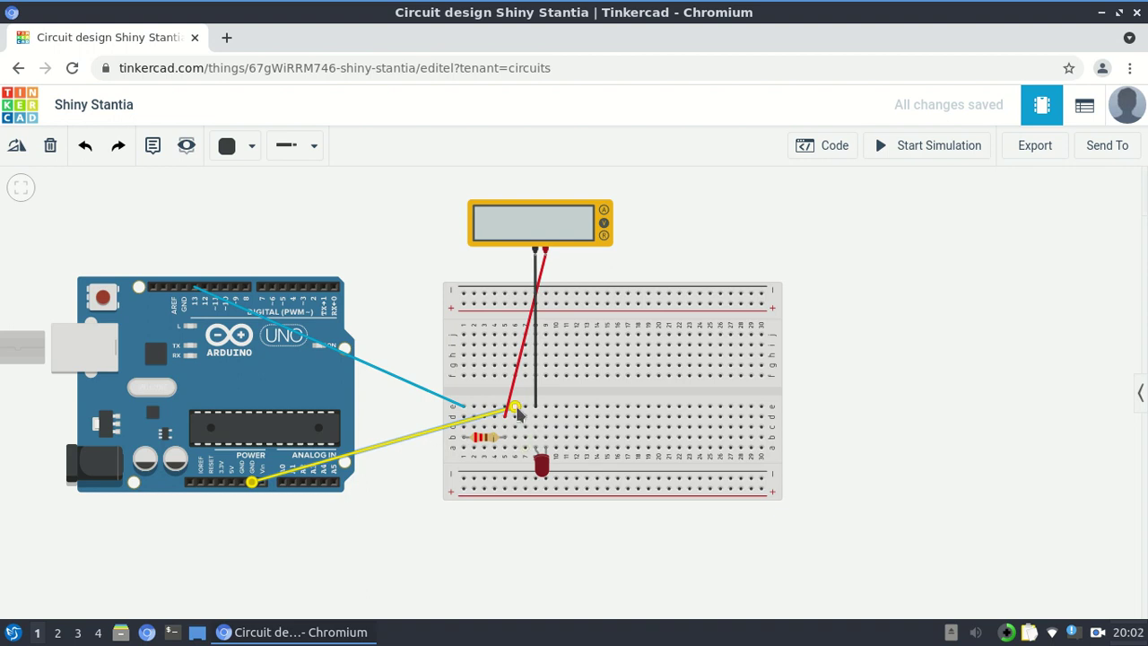
drag(515, 408, 547, 422)
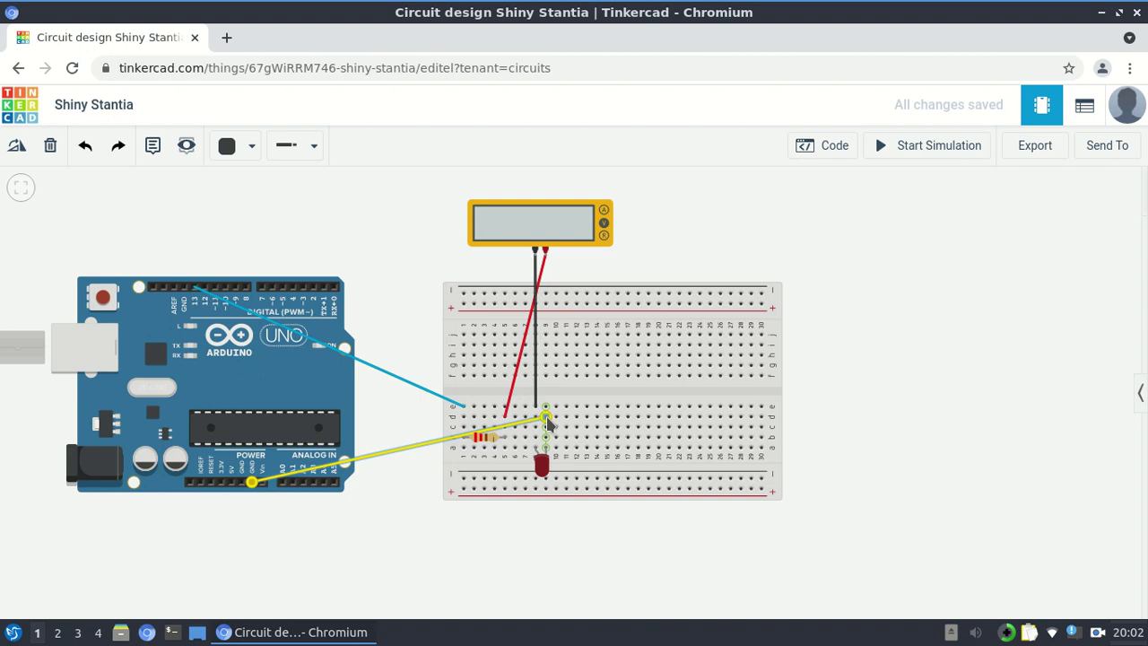
drag(547, 422, 547, 421)
click(252, 482)
- Switch multimeter MM1 from Voltage to Amperage and start the simulation to read 10.2 mA
click(598, 230)
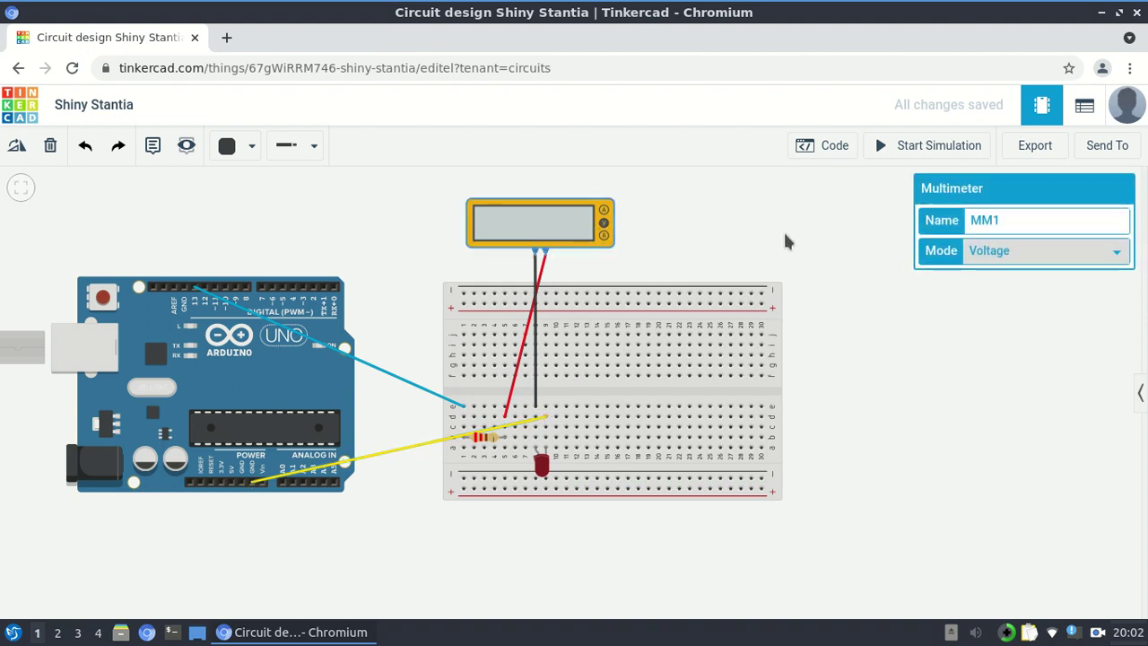
click(1117, 255)
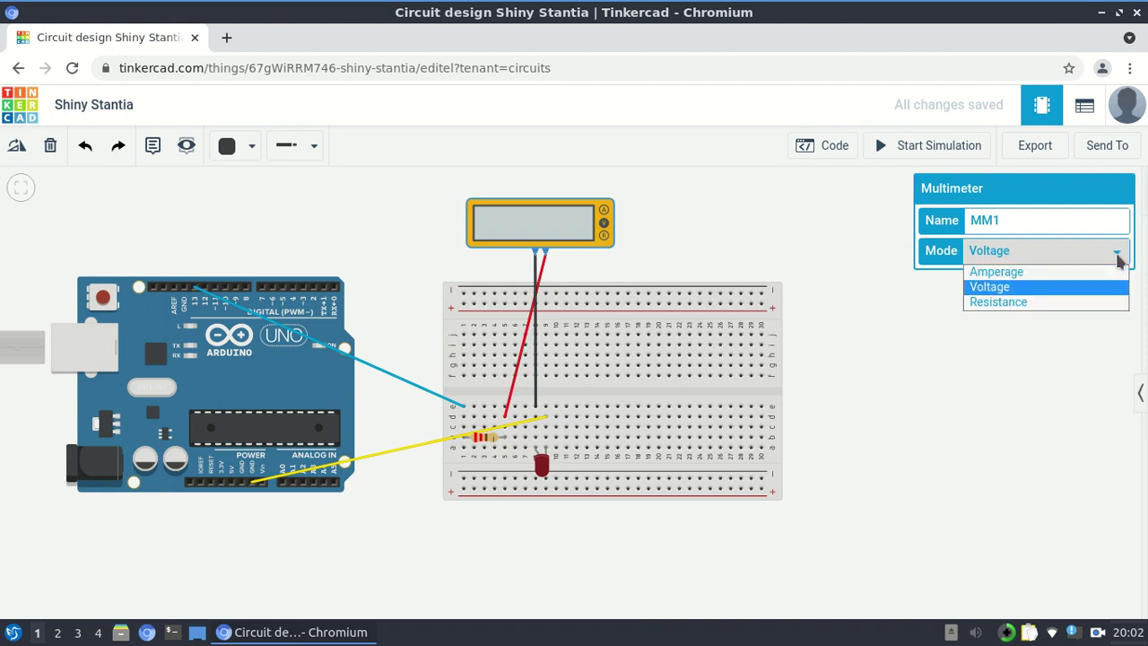
click(1088, 270)
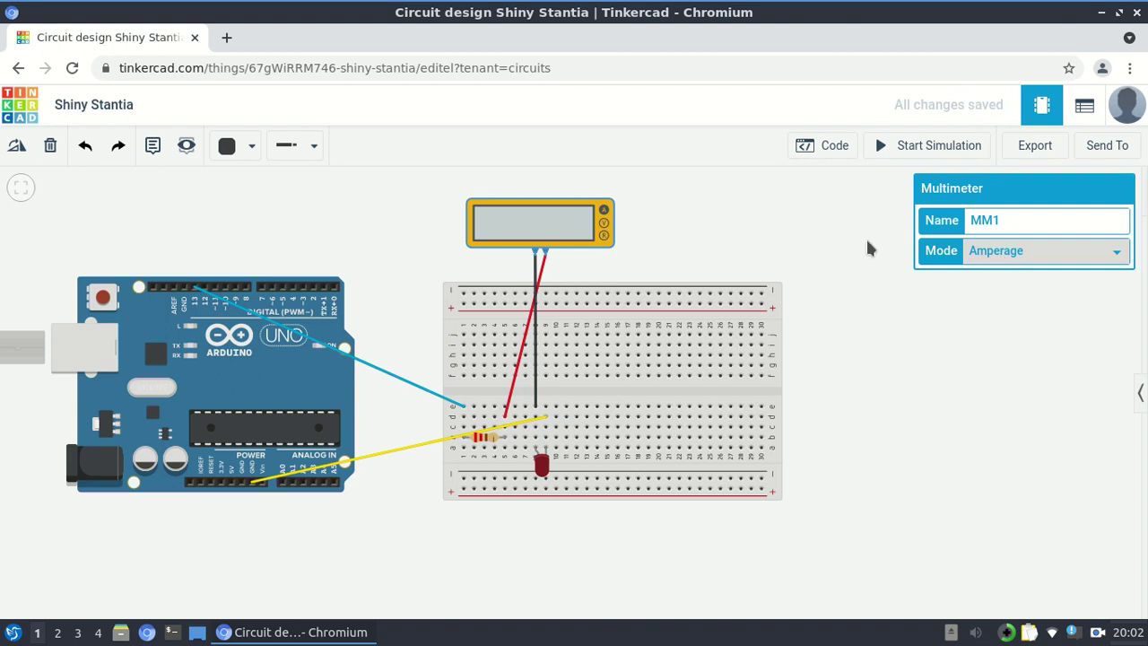
click(939, 145)
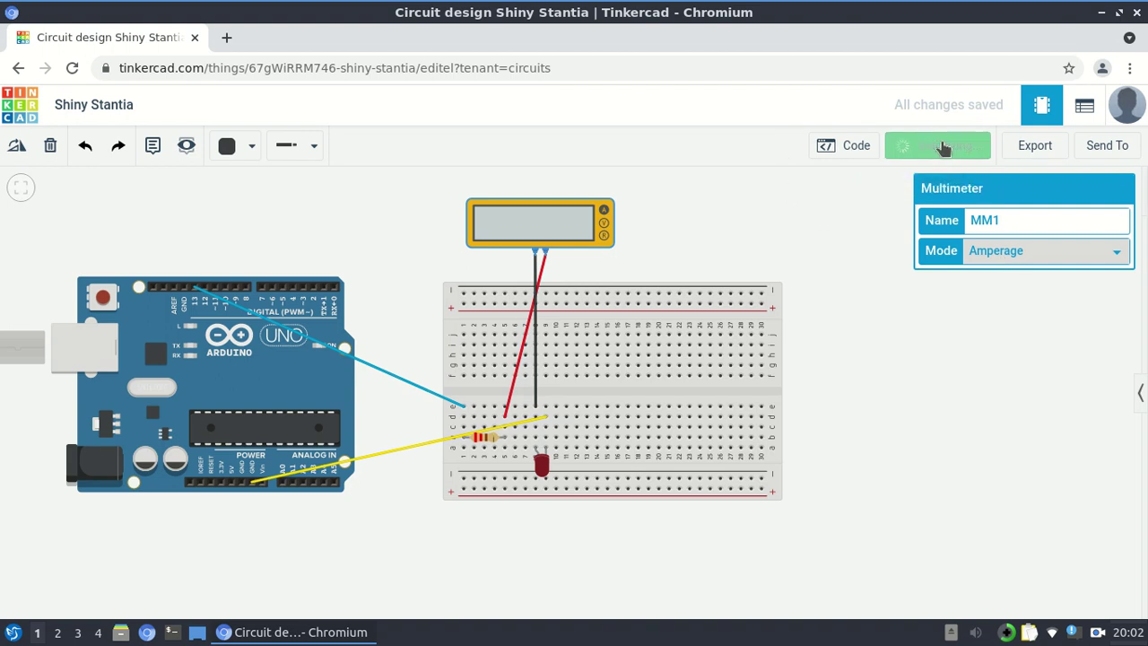
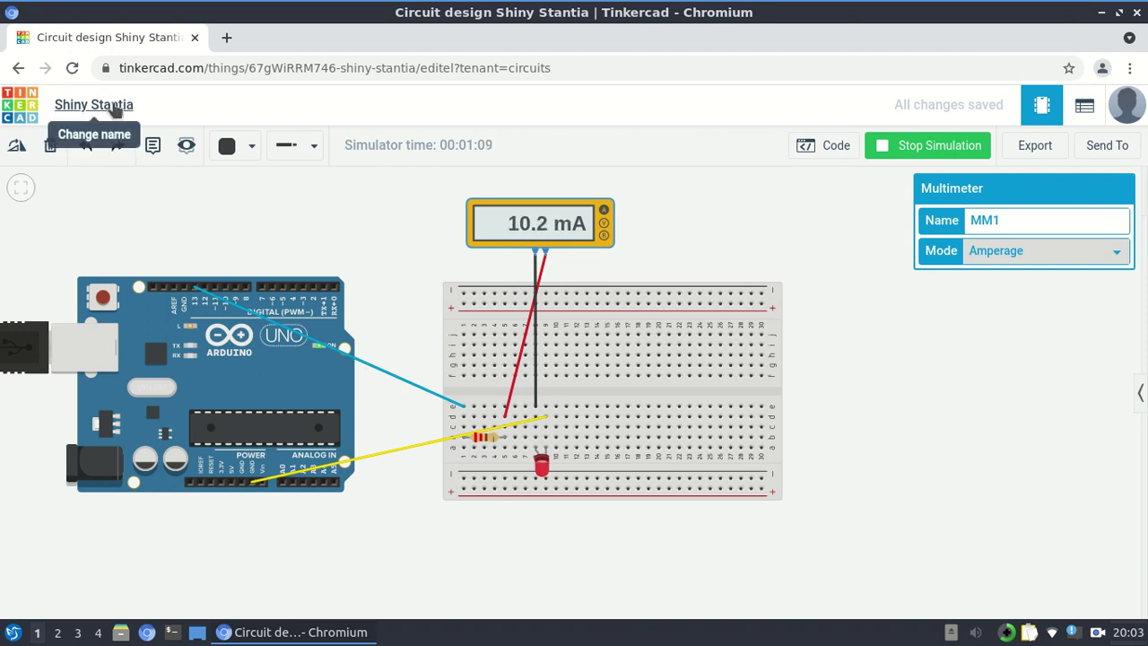
- Stop the simulation and download the Arduino sketch with its 2000 ms delay as shiny_stantia1.ino
click(114, 104)
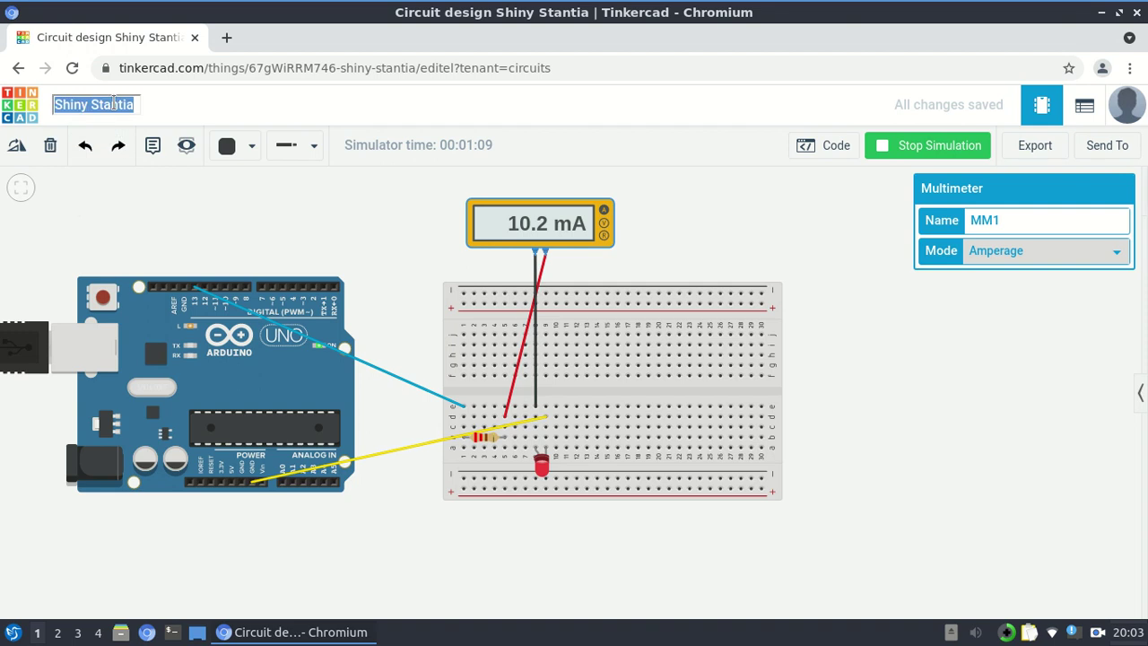
click(123, 209)
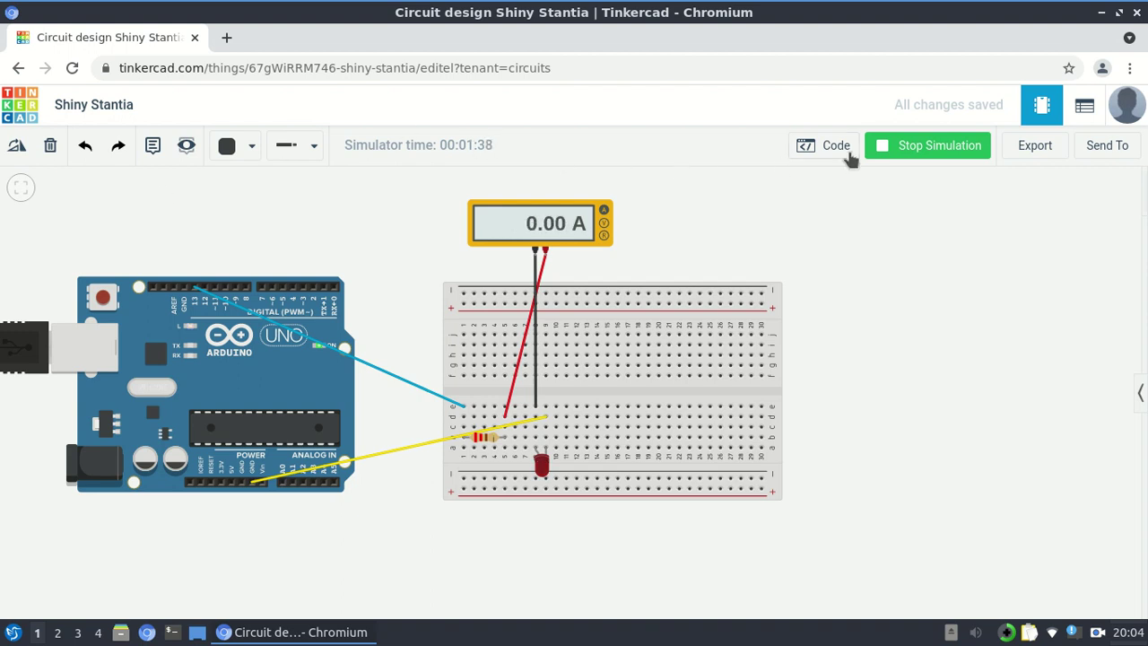
click(924, 153)
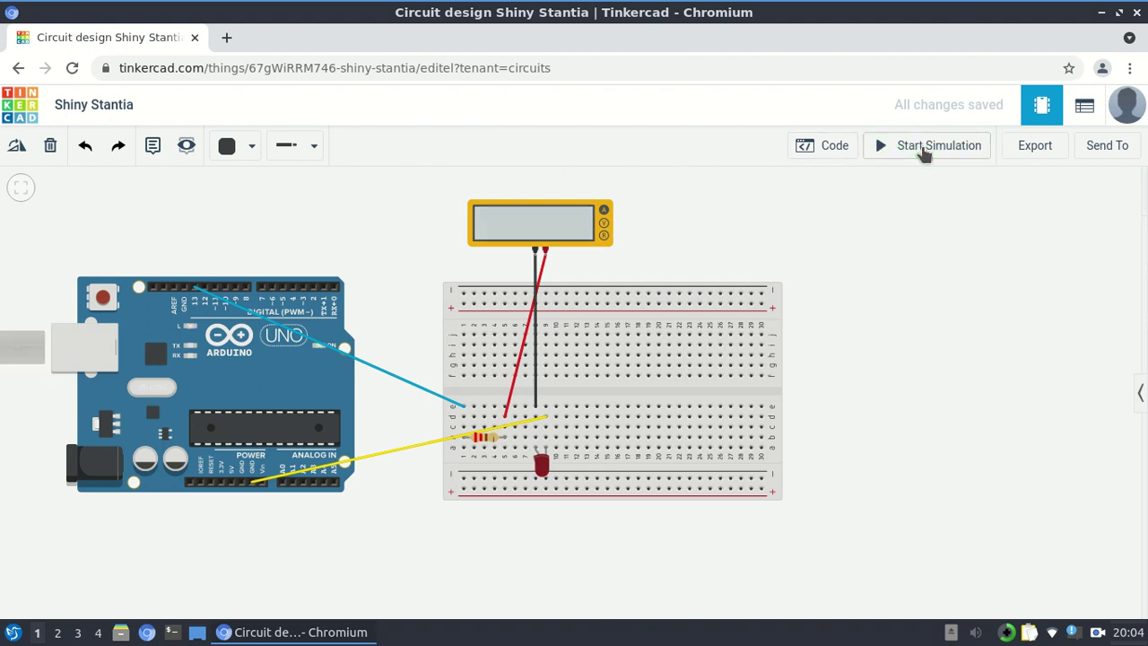
click(826, 151)
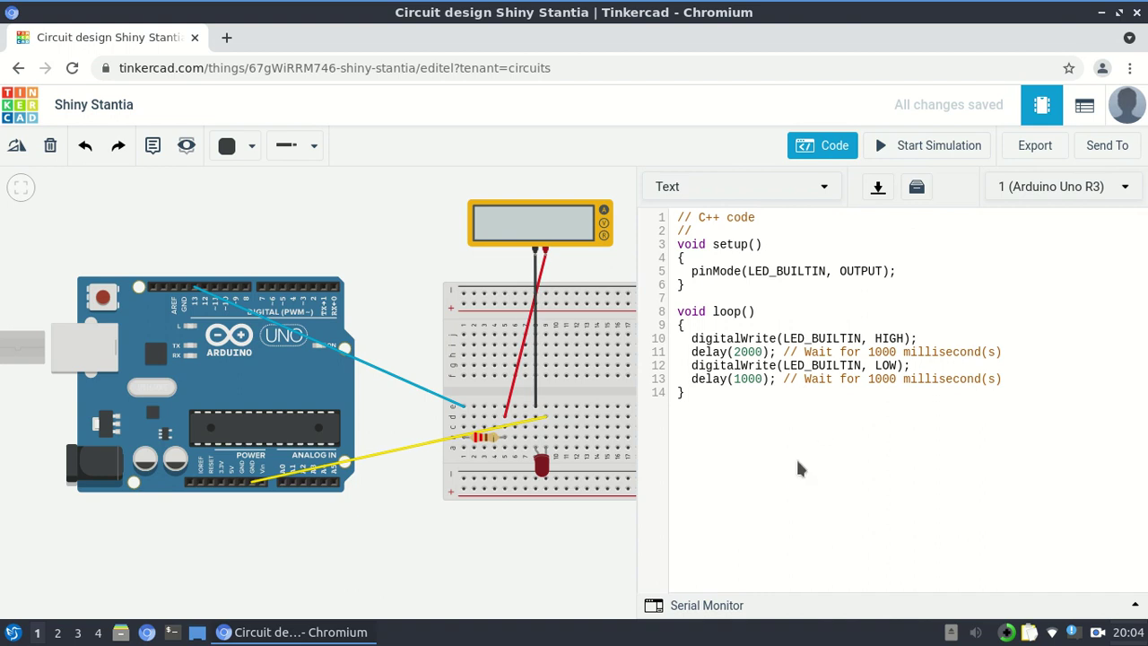
click(741, 352)
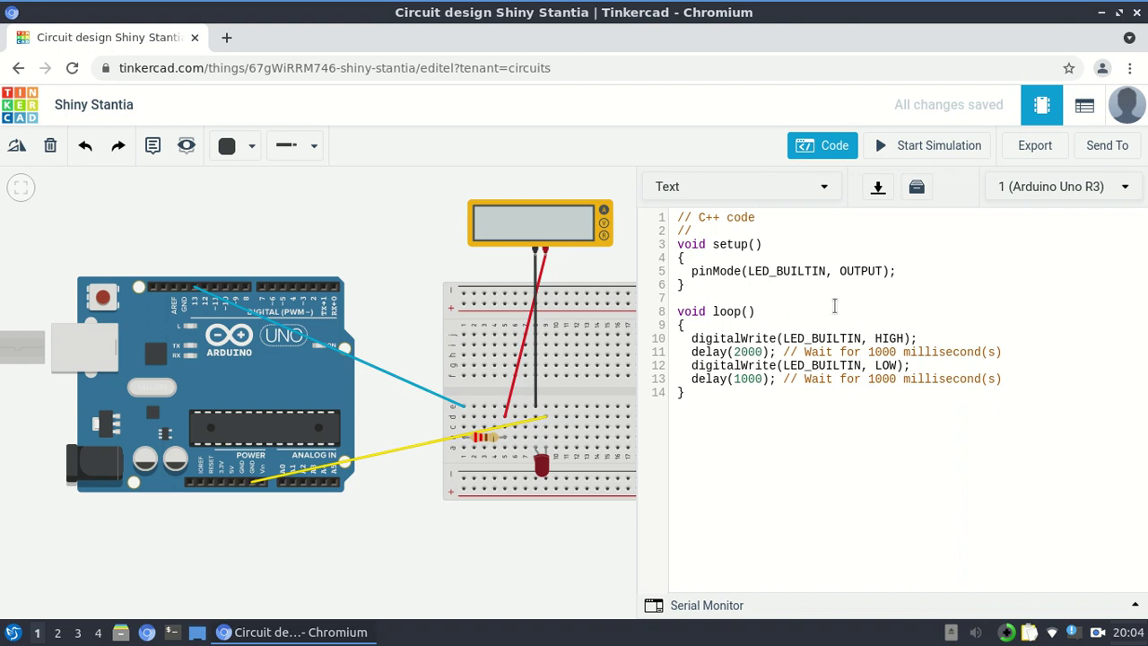
click(878, 190)
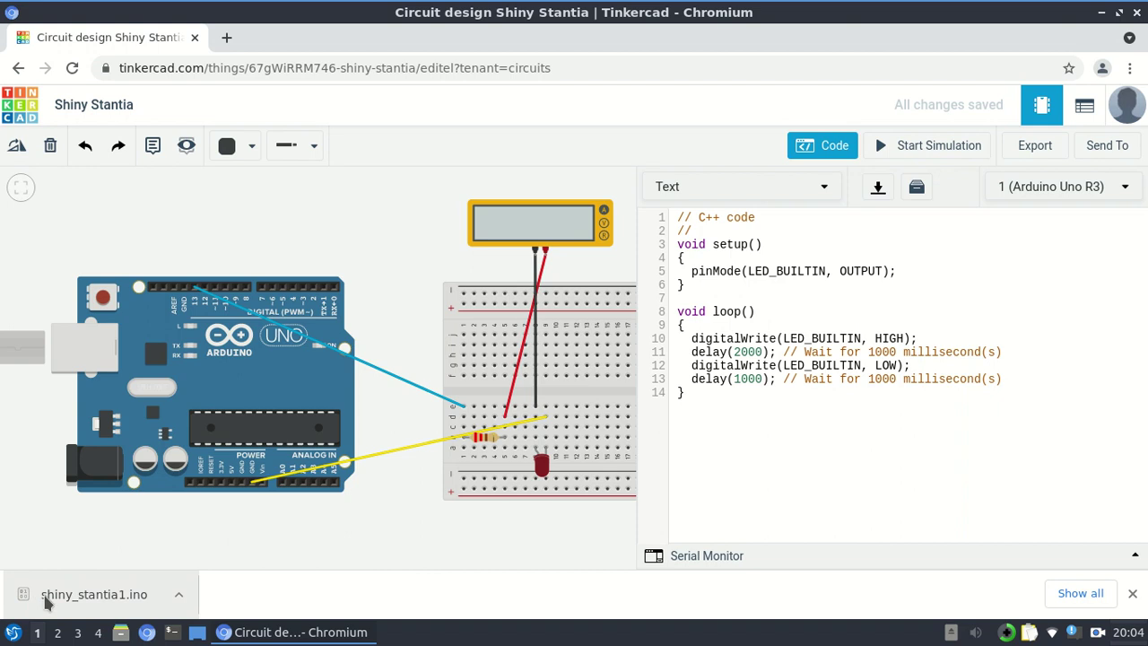
- Hide the Arduino code panel so the whole LED and multimeter circuit shows
click(123, 601)
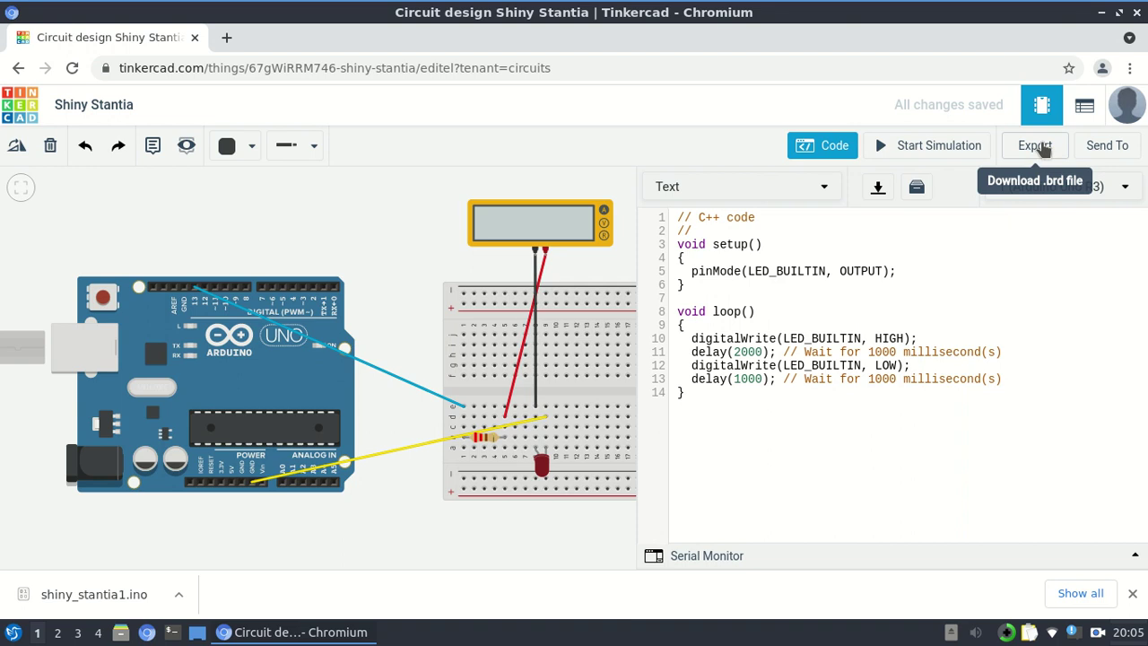
click(825, 146)
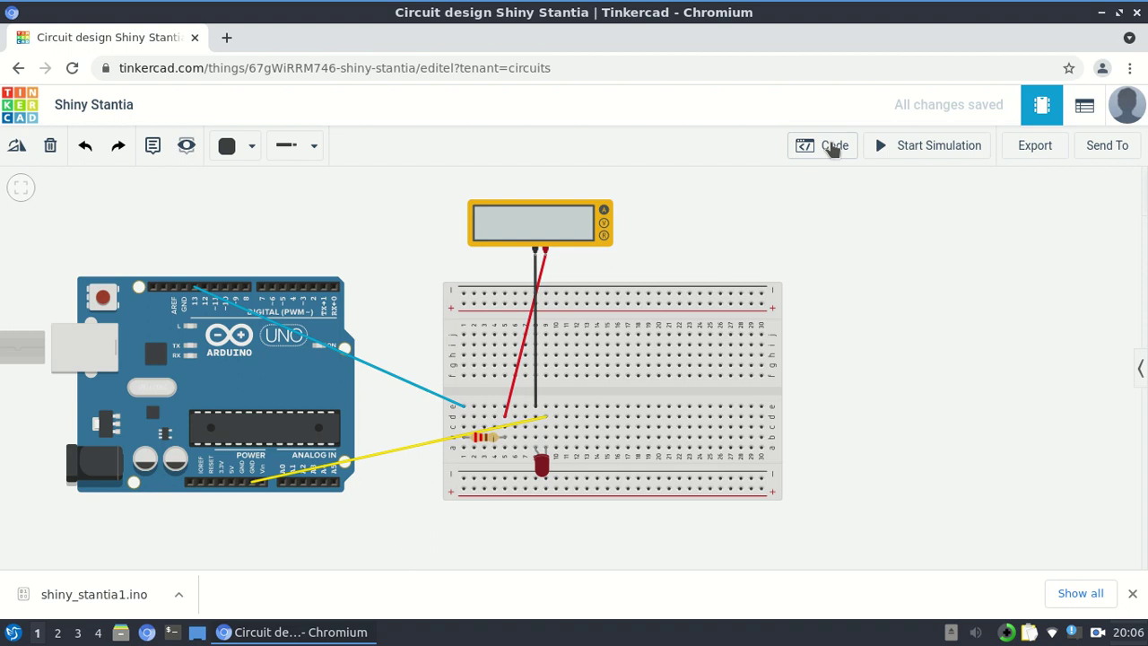
- Capture an 891 x 406 ScreenGrab screenshot of the circuit area
key(Print)
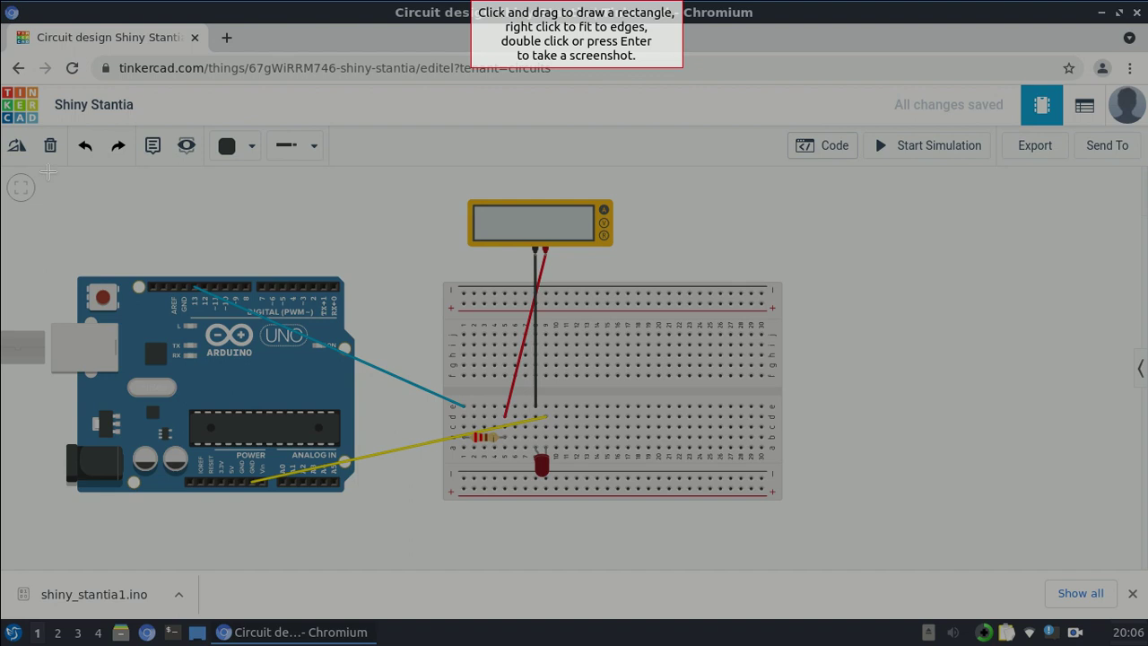
drag(48, 171, 797, 512)
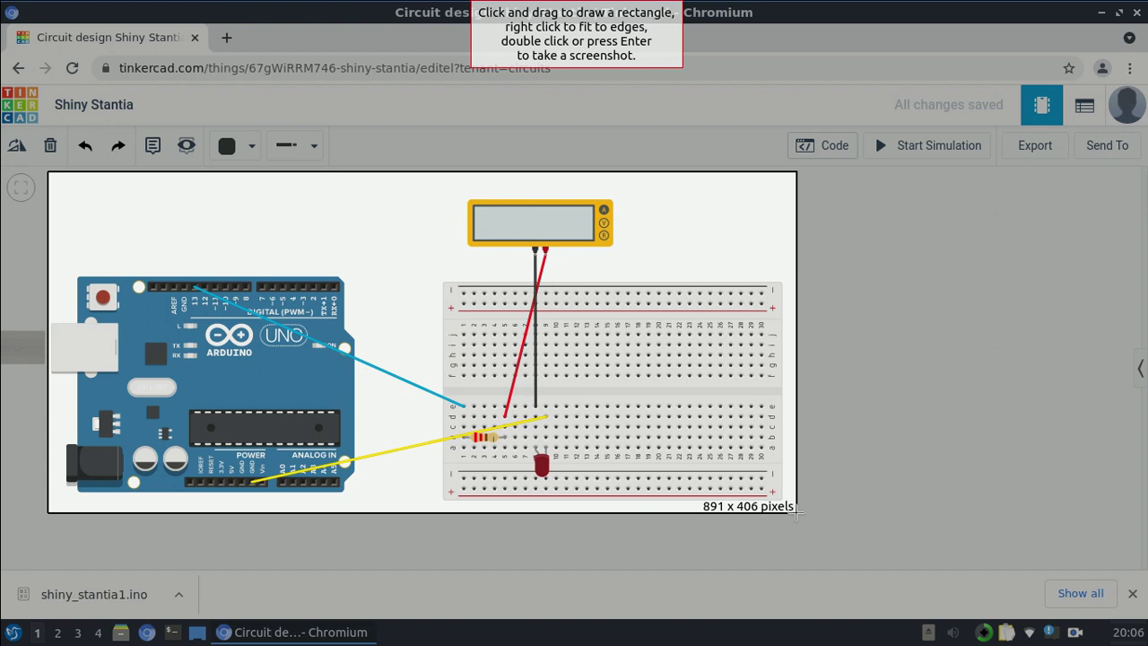
double_click(795, 509)
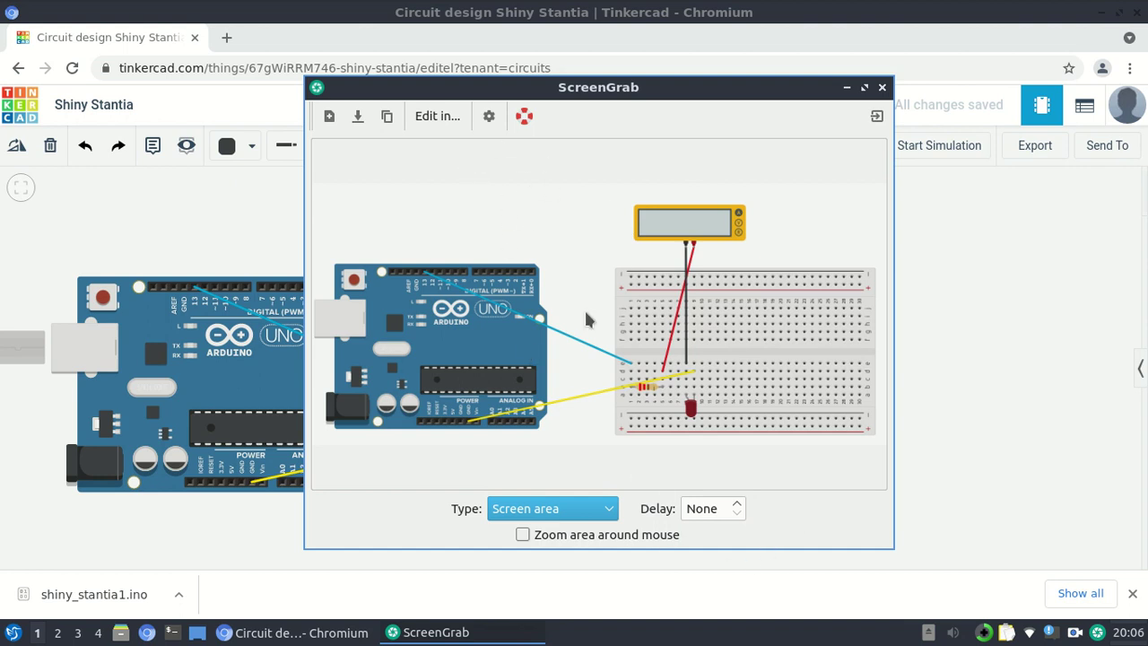
- Save the circuit screenshot as screen.jpg and close ScreenGrab
click(356, 117)
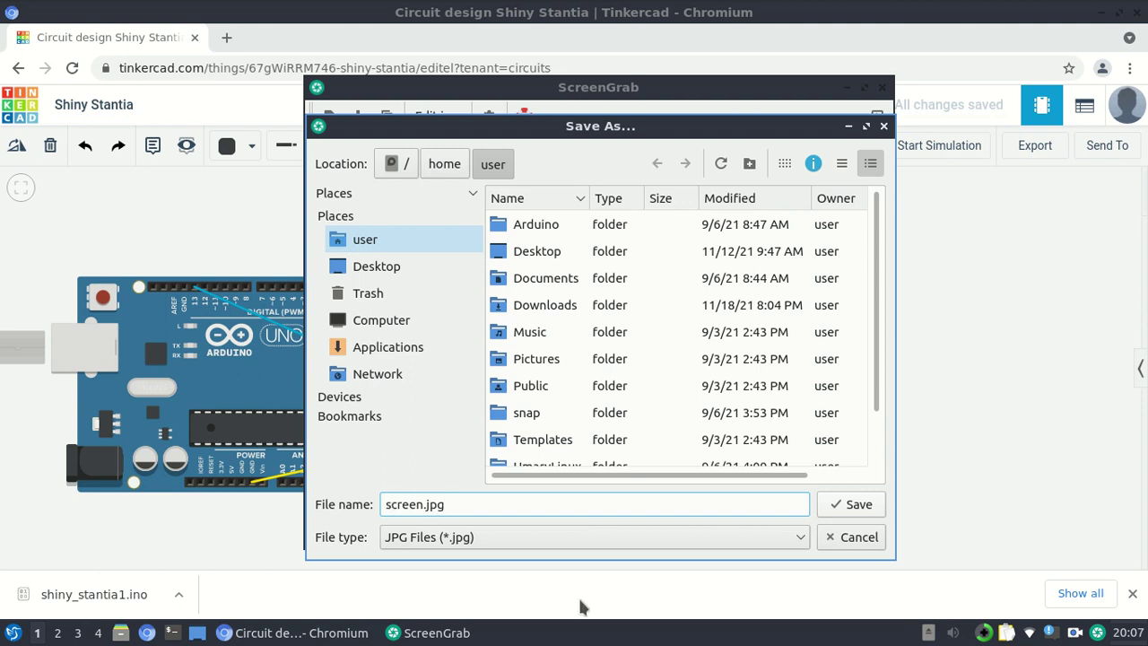
click(850, 537)
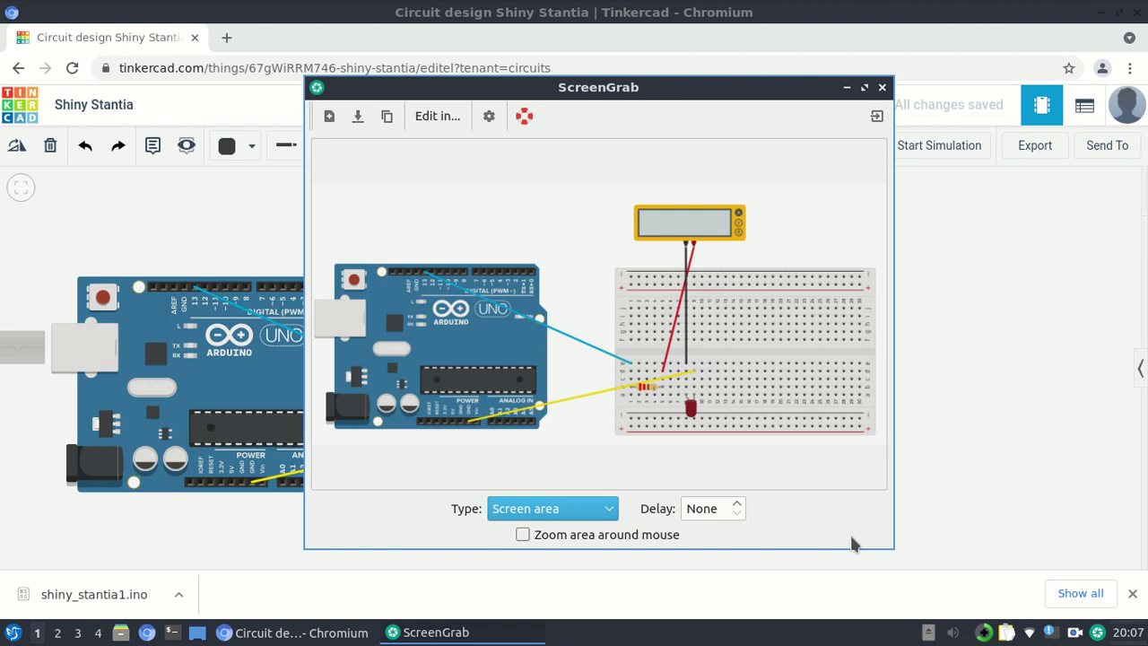
click(883, 88)
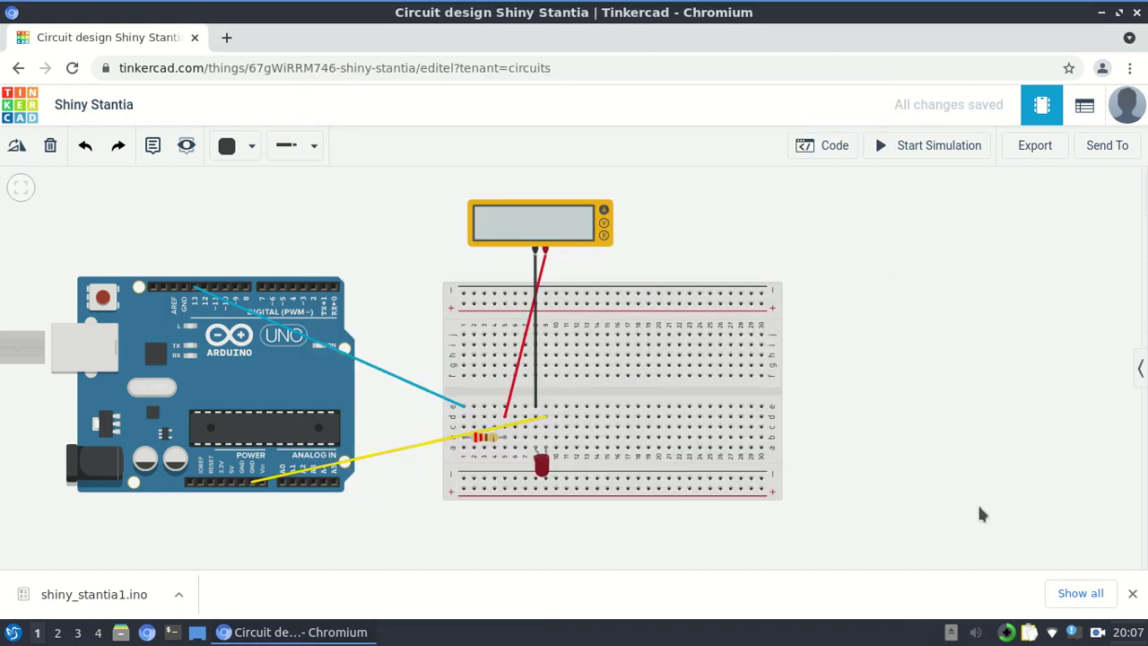
- Dismiss the shiny_stantia1.ino download bar and open the Kazam menu to finish recording
click(1132, 596)
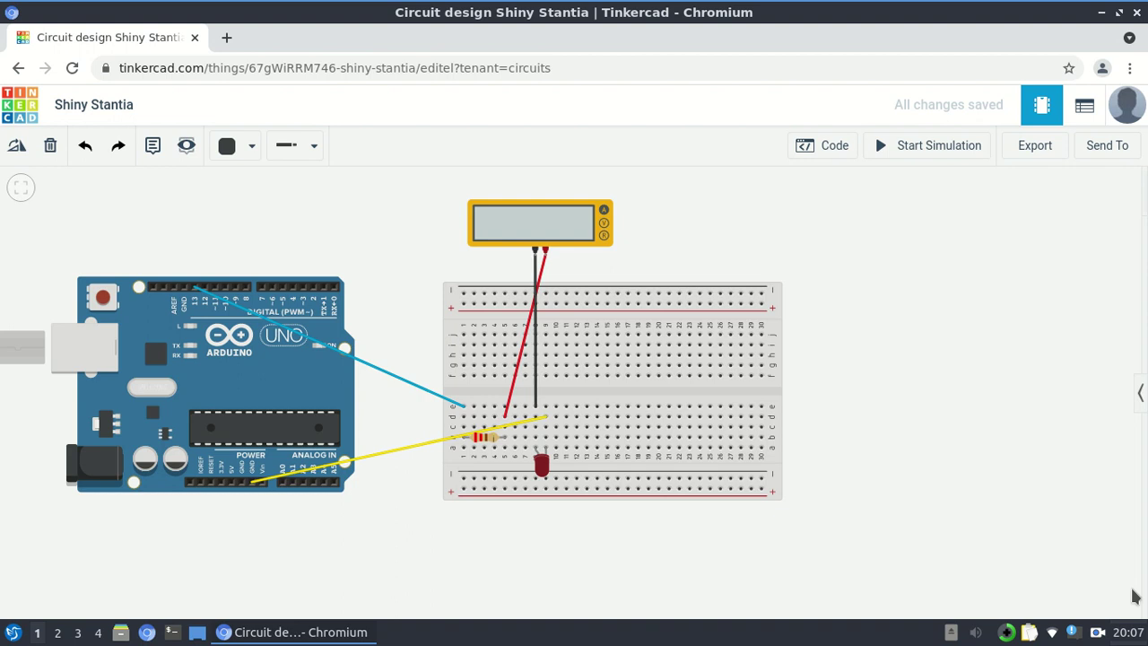
click(1098, 633)
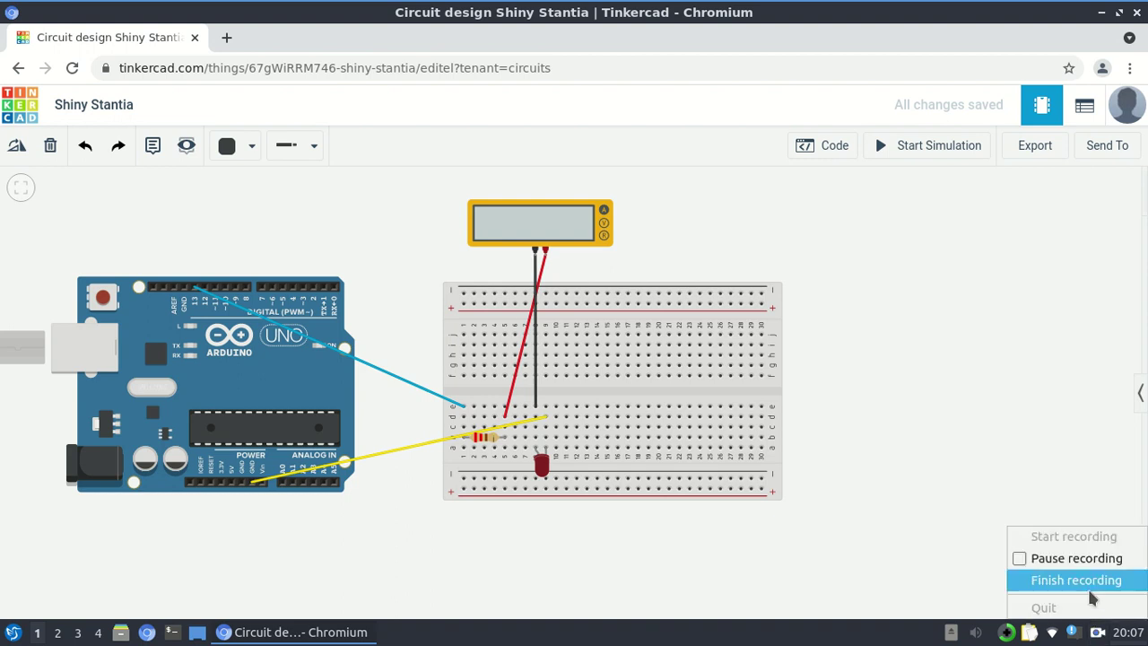